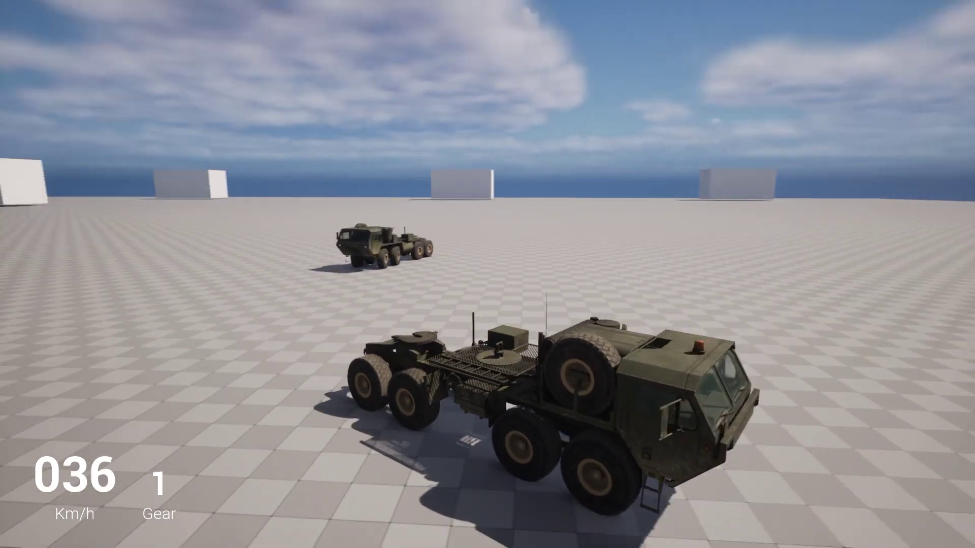
Drive the truck in reverse and then forward, then end the play session
{"action": "key", "text": "s"}
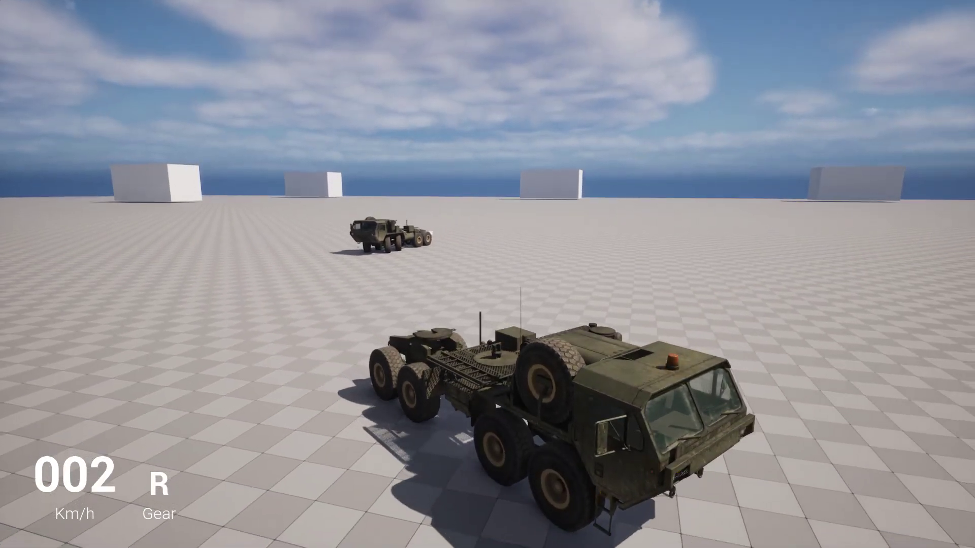
{"action": "key", "text": "w"}
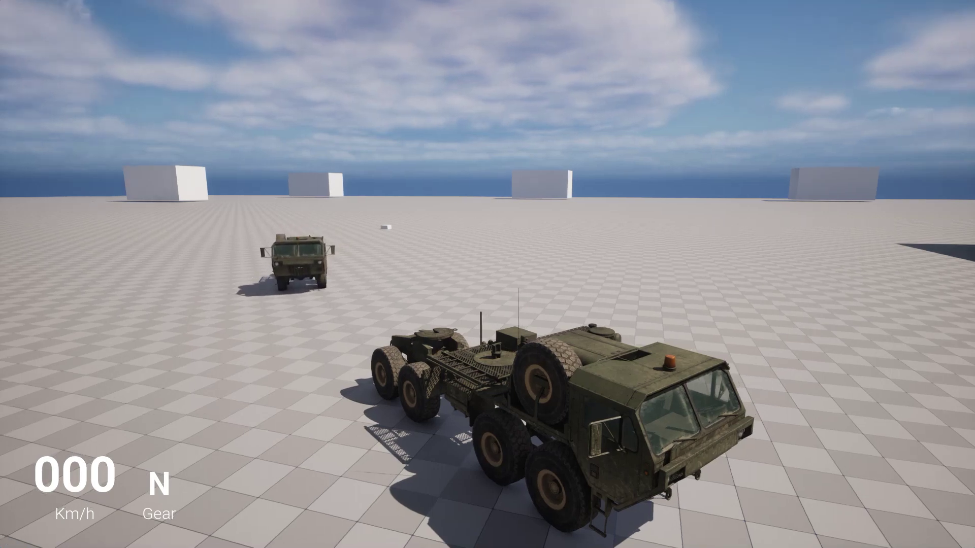
{"action": "key", "text": "Escape"}
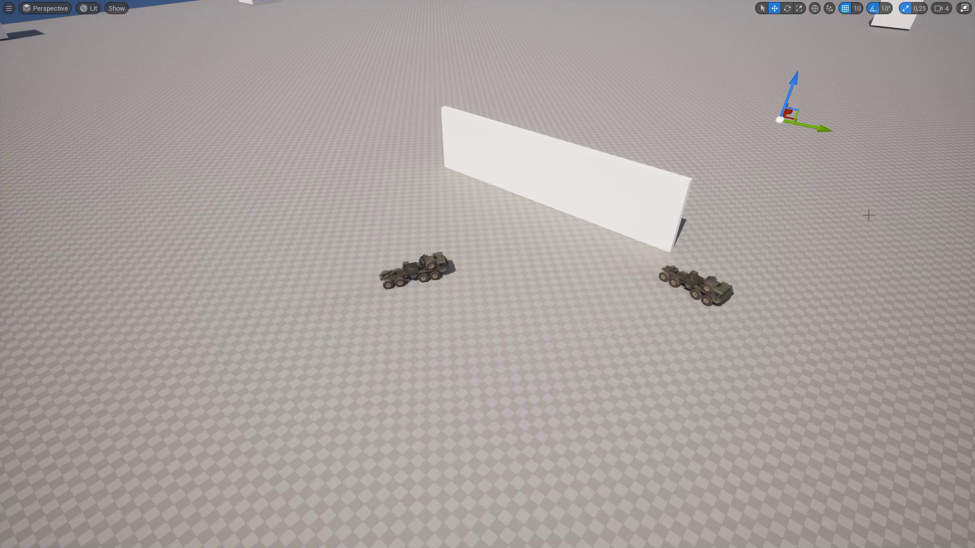
{"action": "mouse_move", "coordinate": [864, 215]}
{"action": "right_mouse_down"}
{"action": "mouse_move", "coordinate": [965, 203]}
{"action": "mouse_move", "coordinate": [939, 330]}
{"action": "mouse_move", "coordinate": [914, 305]}
{"action": "mouse_move", "coordinate": [965, 279]}
{"action": "mouse_move", "coordinate": [914, 355]}
{"action": "mouse_move", "coordinate": [889, 330]}
{"action": "mouse_move", "coordinate": [939, 279]}
{"action": "mouse_move", "coordinate": [914, 330]}
{"action": "mouse_move", "coordinate": [904, 304]}
{"action": "right_mouse_up"}
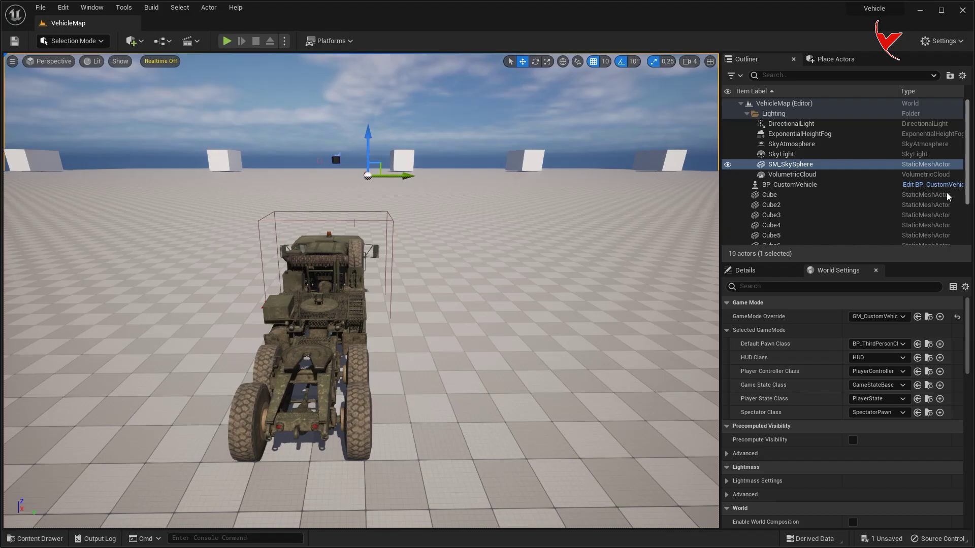
In BP_CustomVehicle, add a TargetActor variable typed as an Actor class reference
{"action": "left_click", "coordinate": [947, 188]}
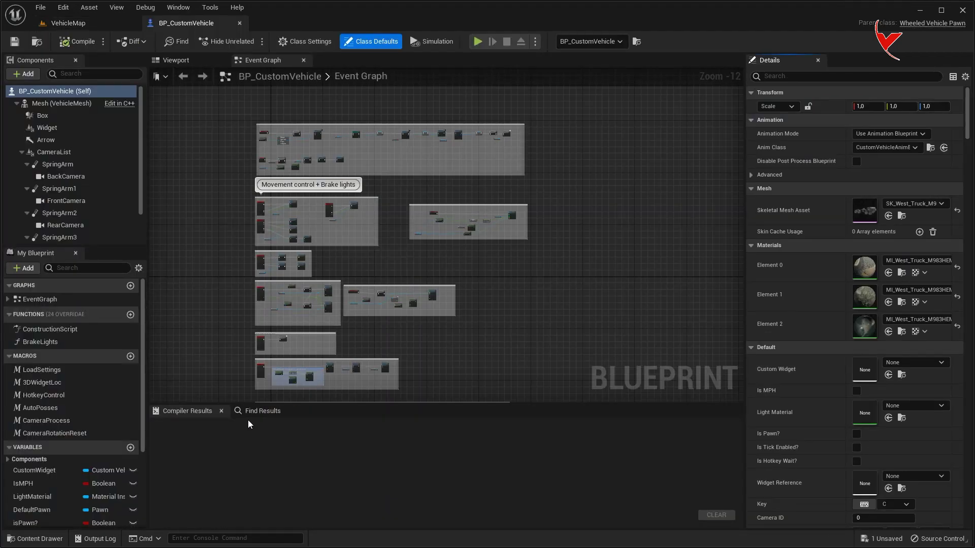
{"action": "left_click", "coordinate": [130, 448]}
{"action": "key", "text": "Return"}
{"action": "left_click", "coordinate": [101, 507]}
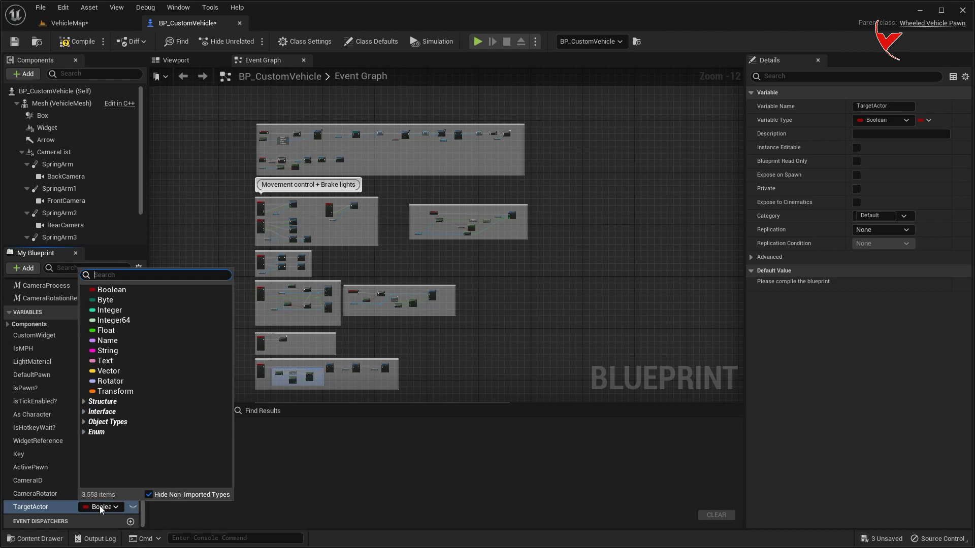
{"action": "type", "text": "actor"}
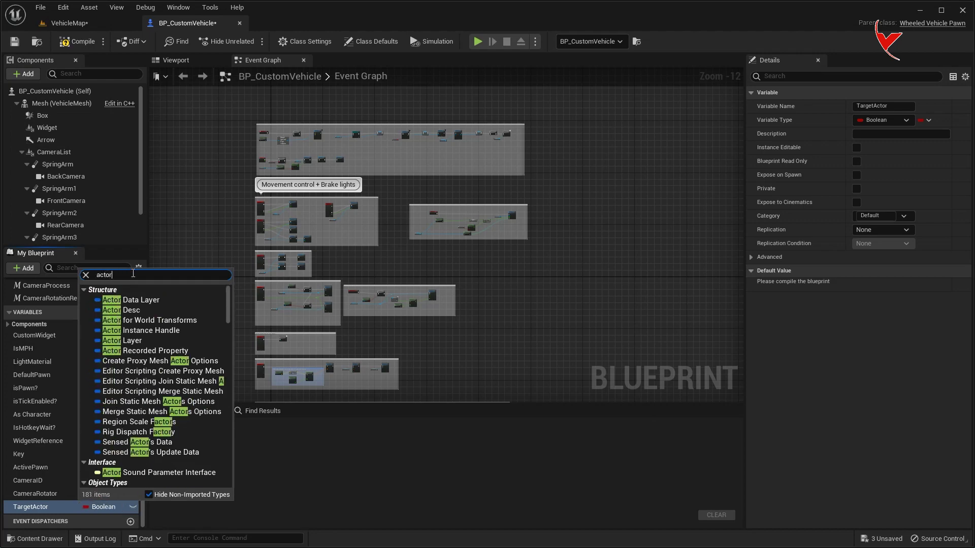
{"action": "scroll", "coordinate": [153, 355], "scroll_direction": "down", "scroll_amount": 5}
{"action": "mouse_move", "coordinate": [168, 379]}
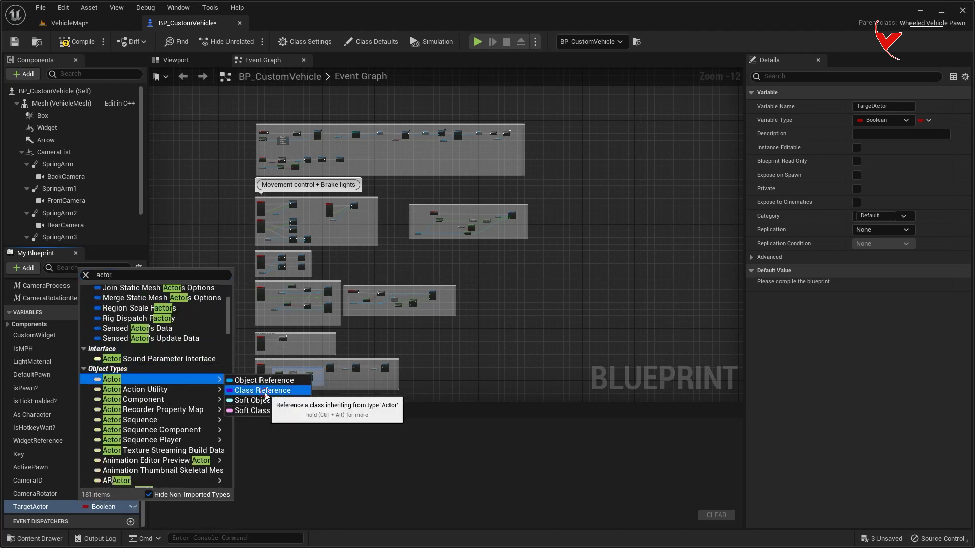
{"action": "left_click", "coordinate": [264, 392]}
{"action": "scroll", "coordinate": [382, 212], "scroll_direction": "up", "scroll_amount": 3}
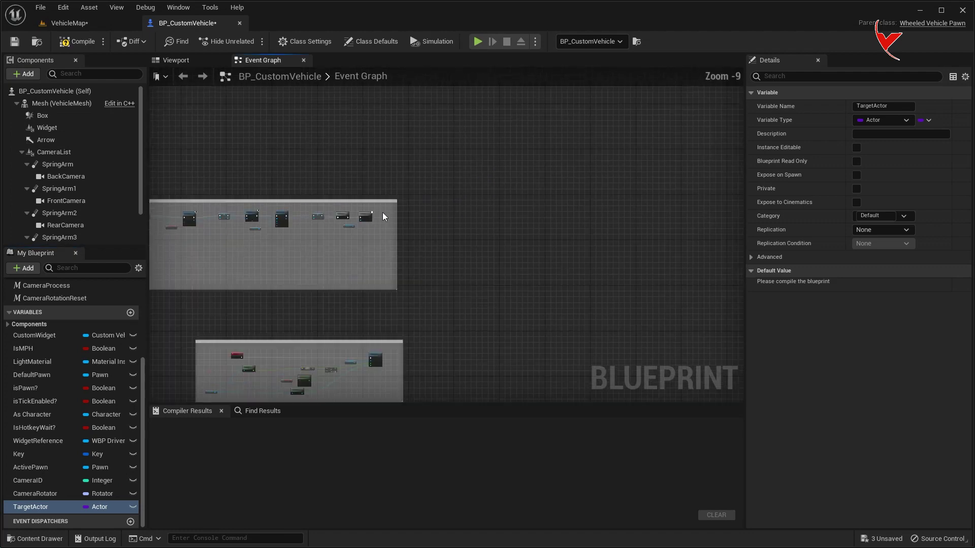
{"action": "scroll", "coordinate": [383, 213], "scroll_direction": "up", "scroll_amount": 7}
Widen the comment box, place a TargetActor getter, and make TargetActor instance editable
{"action": "left_click_drag", "start_coordinate": [443, 228], "coordinate": [659, 229]}
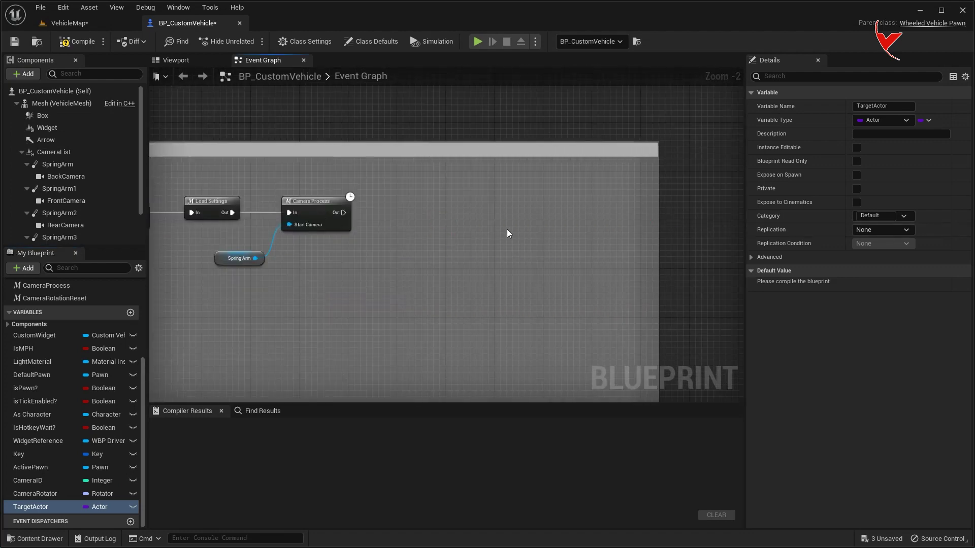
{"action": "right_click_drag", "start_coordinate": [659, 229], "coordinate": [608, 229]}
{"action": "left_click_drag", "start_coordinate": [248, 284], "coordinate": [268, 274]}
{"action": "left_click", "coordinate": [299, 284]}
{"action": "scroll", "coordinate": [304, 278], "scroll_direction": "up", "scroll_amount": 2}
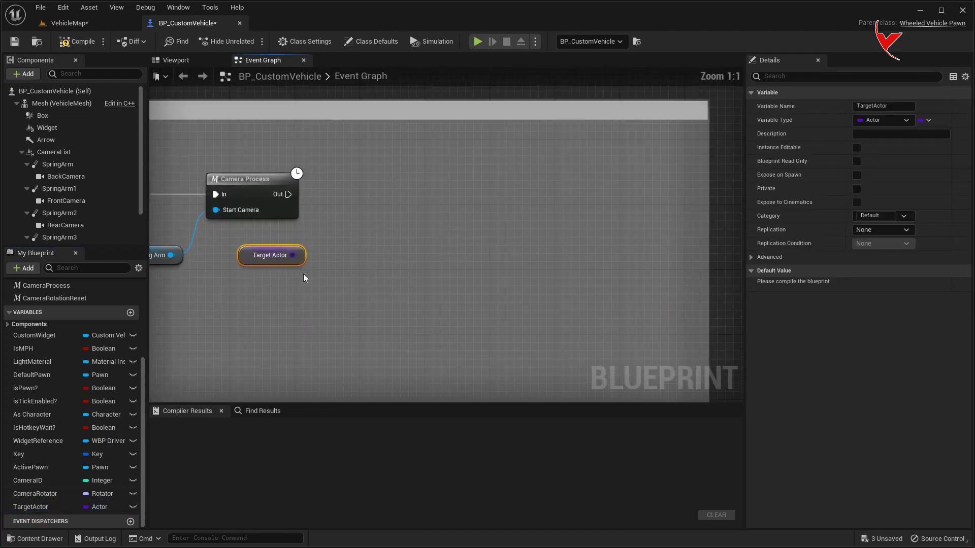
{"action": "left_click", "coordinate": [857, 147]}
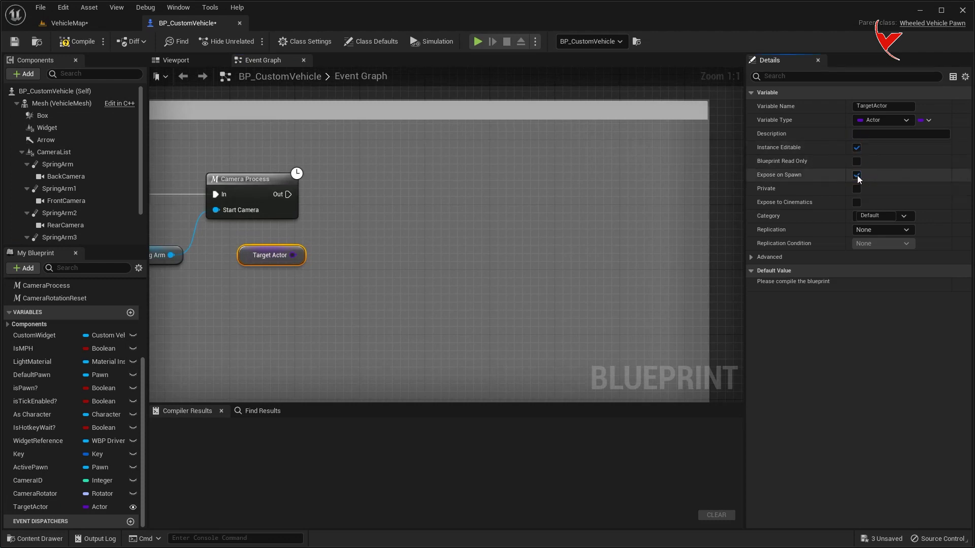
Feed TargetActor into Get Actor Of Class, promote its Return Value to Target, and compile
{"action": "left_click_drag", "start_coordinate": [292, 255], "coordinate": [368, 208]}
{"action": "type", "text": "get actor of"}
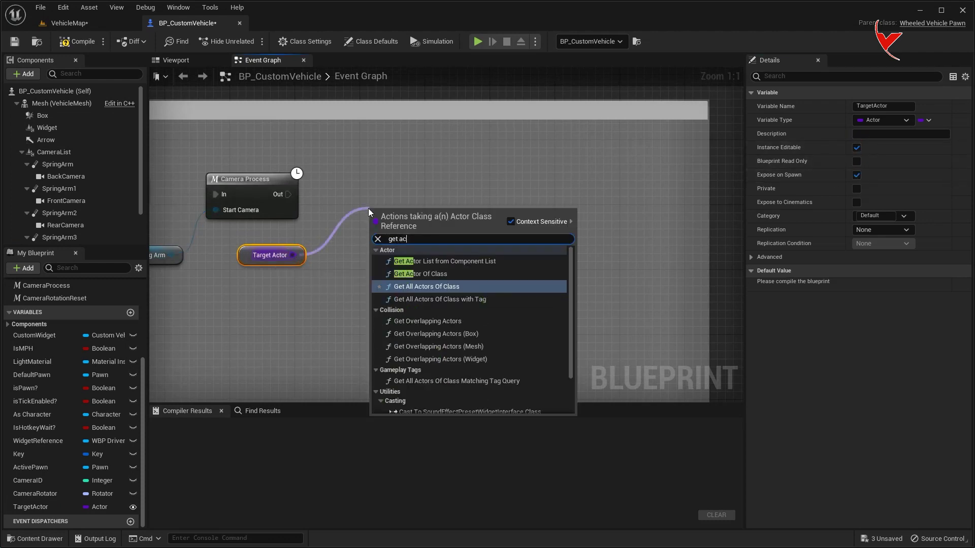
{"action": "key", "text": "Up"}
{"action": "key", "text": "Return"}
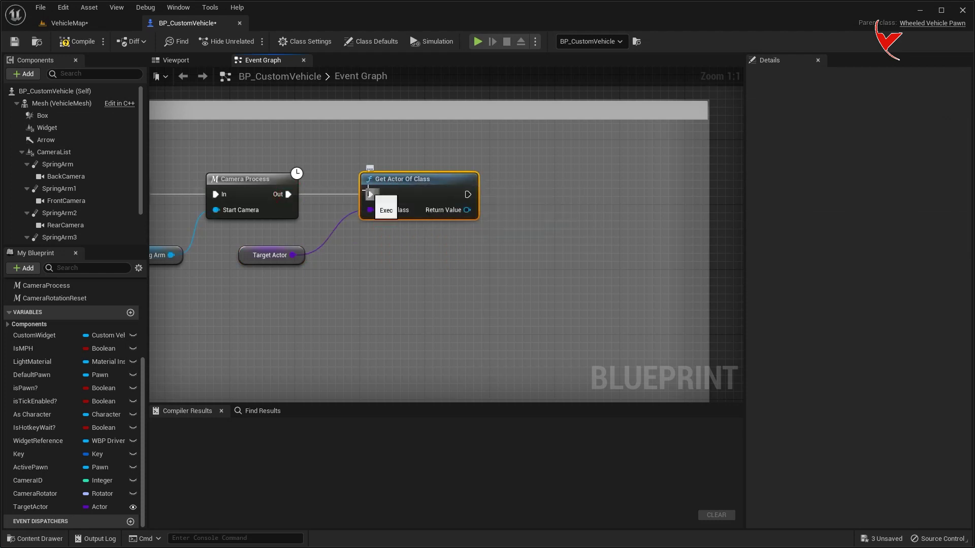
{"action": "right_click", "coordinate": [466, 210]}
{"action": "left_click", "coordinate": [488, 228]}
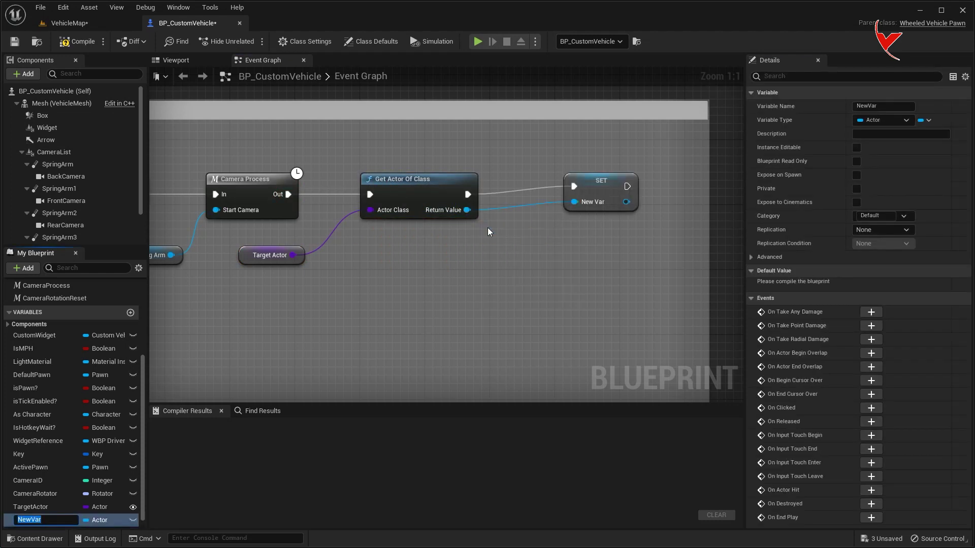
{"action": "type", "text": "Target"}
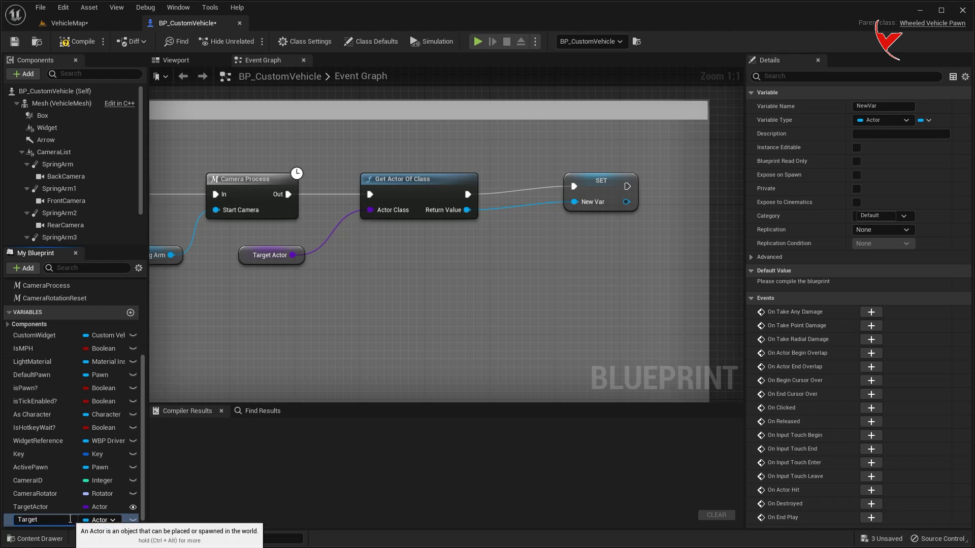
{"action": "key", "text": "Return"}
{"action": "left_click_drag", "start_coordinate": [603, 187], "coordinate": [554, 194]}
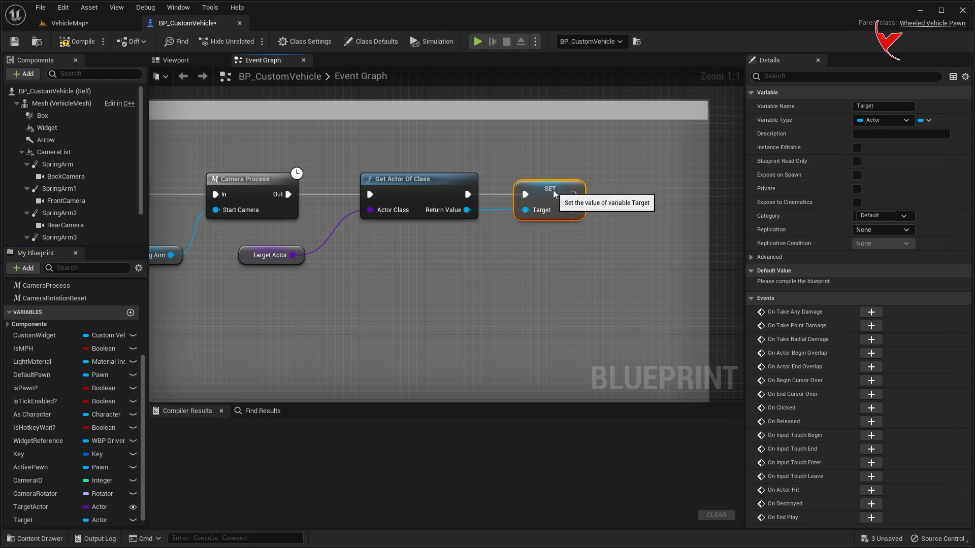
{"action": "left_click", "coordinate": [77, 41]}
{"action": "left_click", "coordinate": [68, 22]}
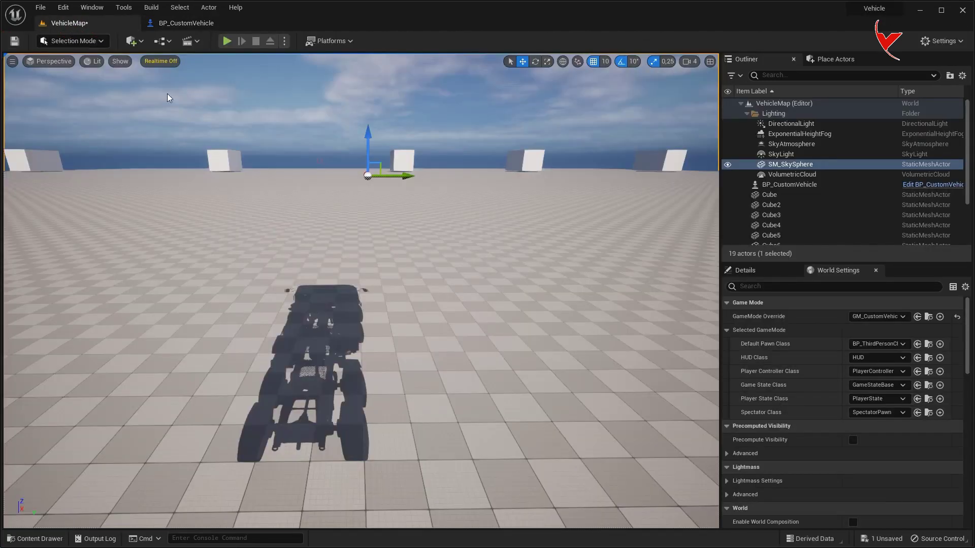
Create an Actor blueprint named Target in the CustomVehicle folder and open it
{"action": "key", "text": "ctrl+space"}
{"action": "right_click", "coordinate": [772, 476]}
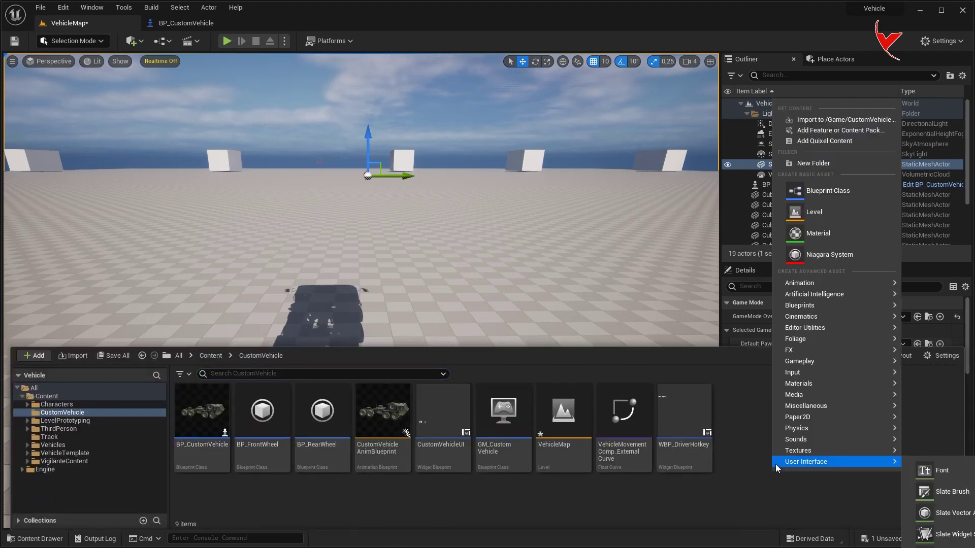
{"action": "left_click", "coordinate": [794, 189]}
{"action": "left_click", "coordinate": [394, 187]}
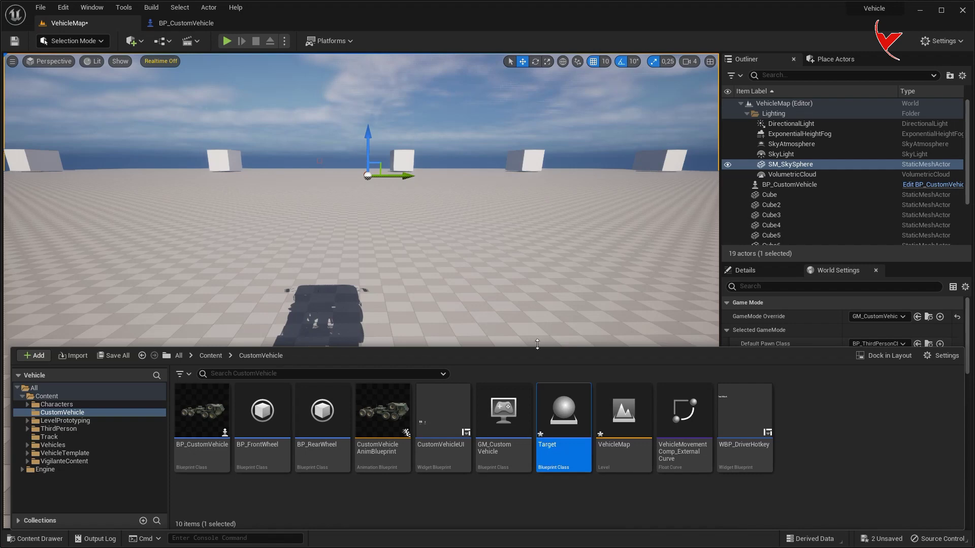
{"action": "double_click", "coordinate": [564, 411]}
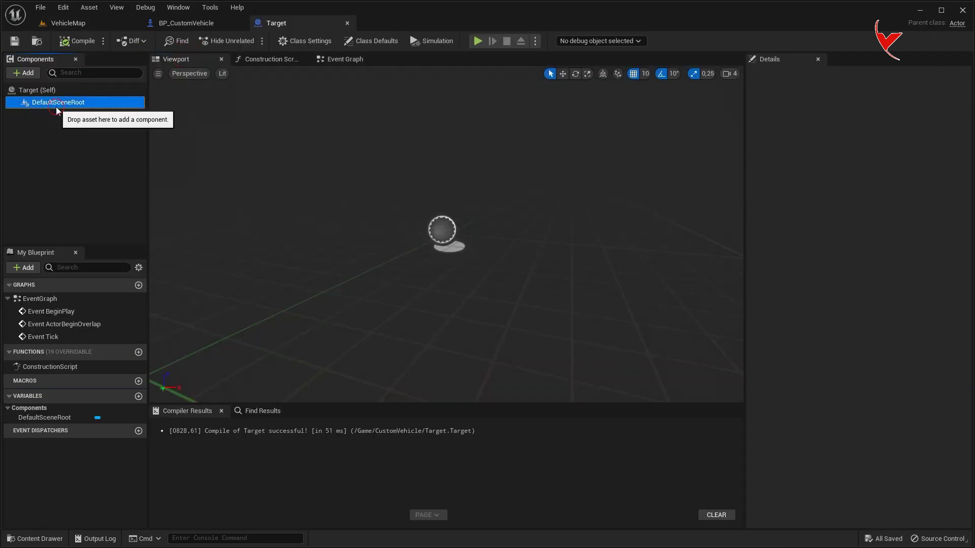
Add a Cube component with NoCollision preset, then close Target and return to VehicleMap
{"action": "left_click", "coordinate": [24, 73]}
{"action": "type", "text": "b"}
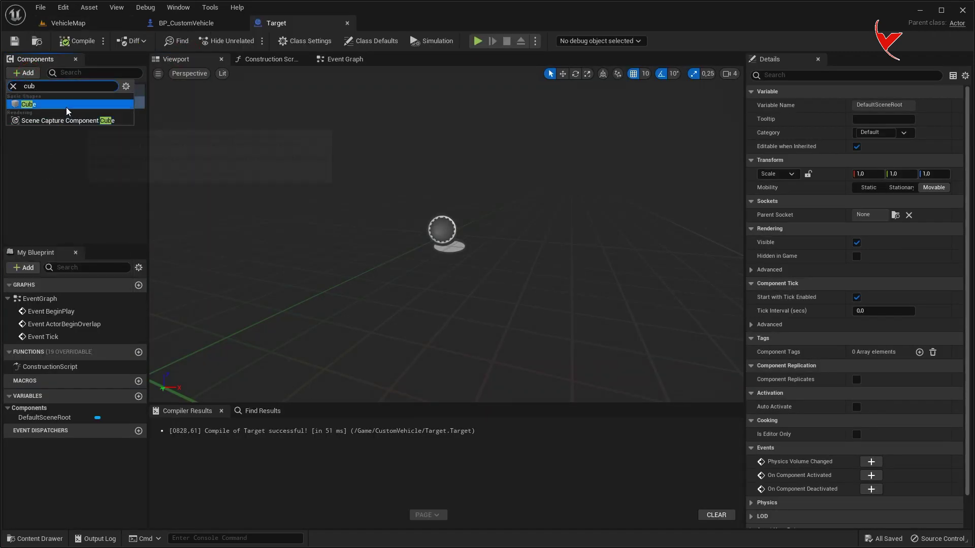
{"action": "left_click", "coordinate": [68, 111]}
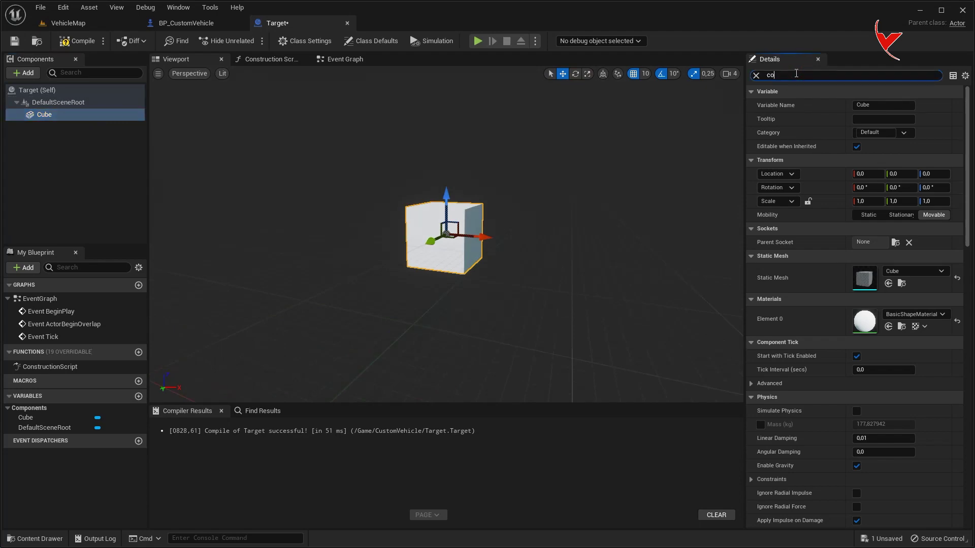
{"action": "type", "text": "ol"}
{"action": "left_click", "coordinate": [883, 175]}
{"action": "left_click", "coordinate": [871, 209]}
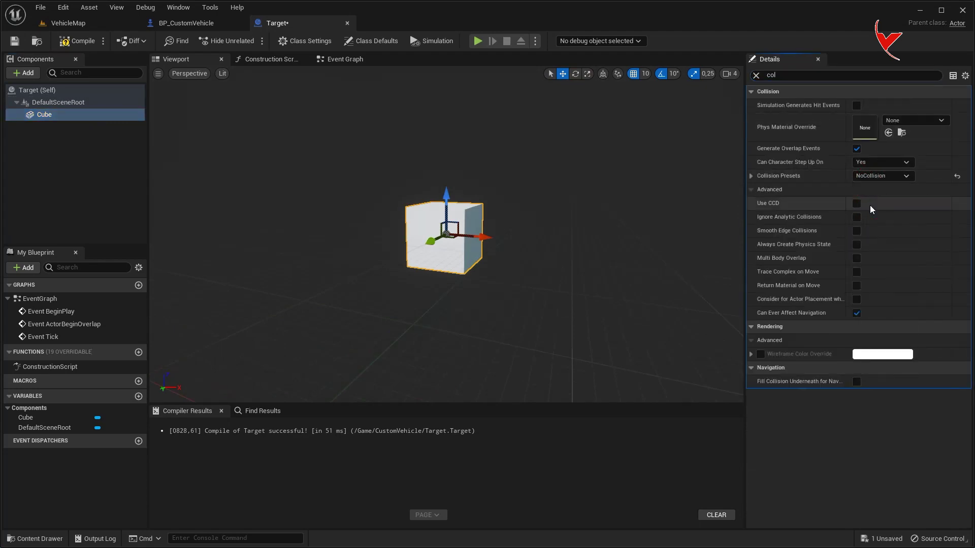
{"action": "left_click", "coordinate": [347, 22]}
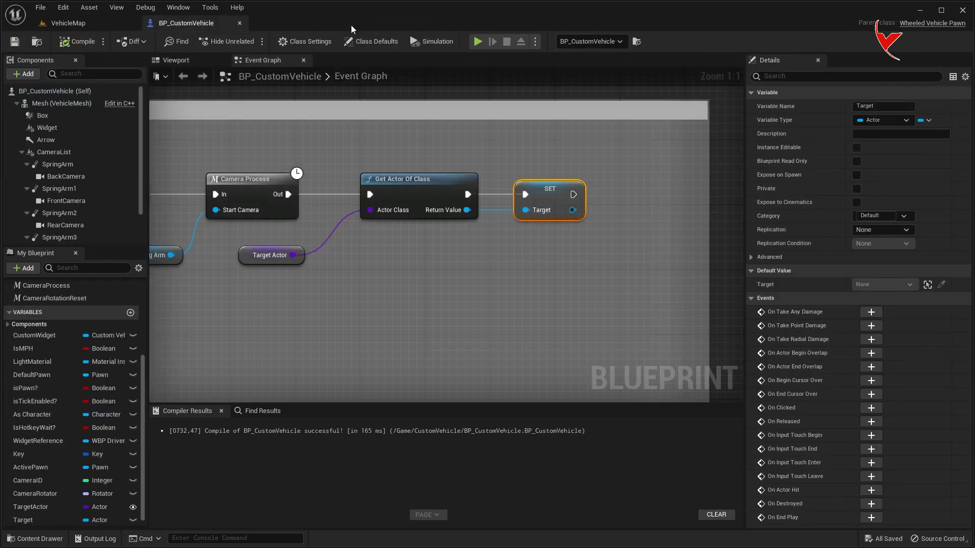
{"action": "left_click", "coordinate": [68, 23]}
{"action": "key", "text": "ctrl+space"}
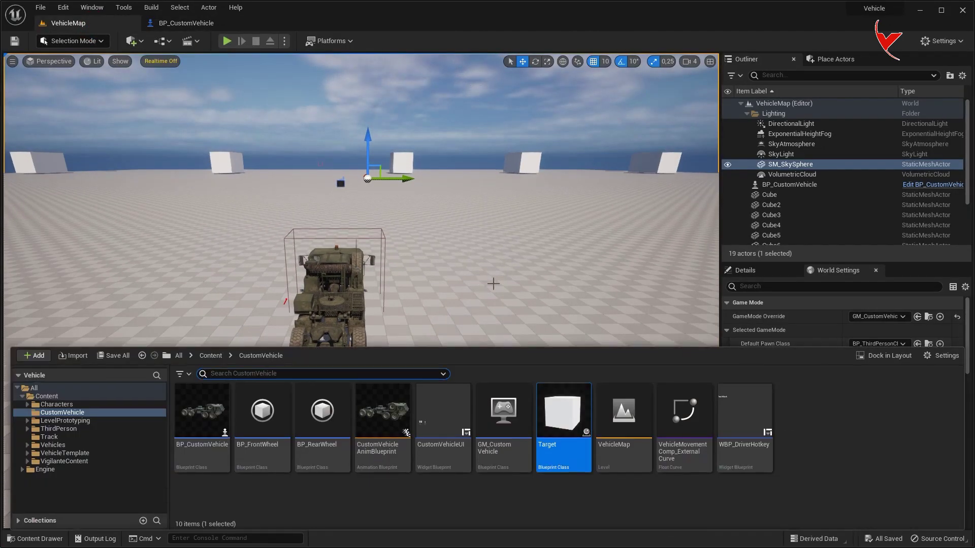
Place the Target cube into the level and frame it in the viewport
{"action": "left_click_drag", "start_coordinate": [533, 314], "coordinate": [459, 186]}
{"action": "key", "text": "f"}
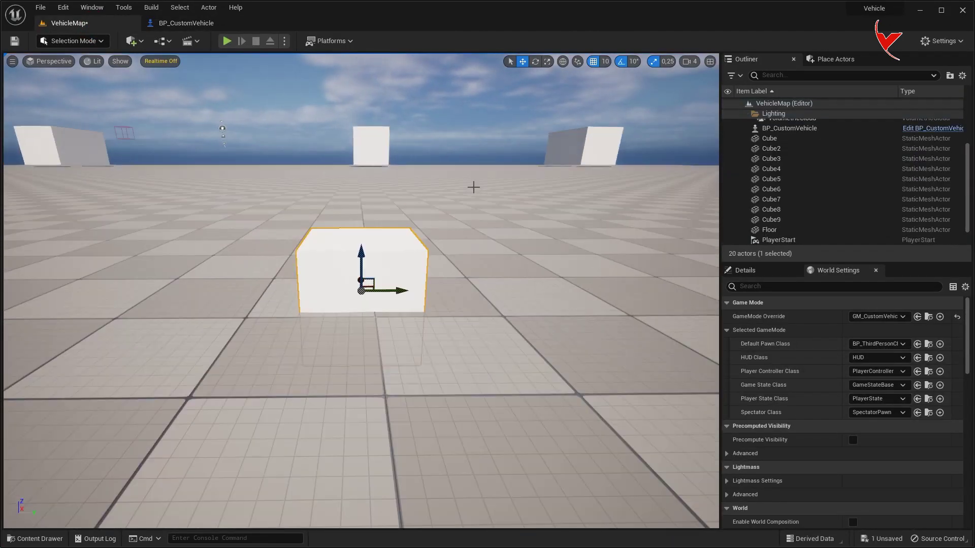
{"action": "right_click_drag", "start_coordinate": [460, 186], "coordinate": [472, 197]}
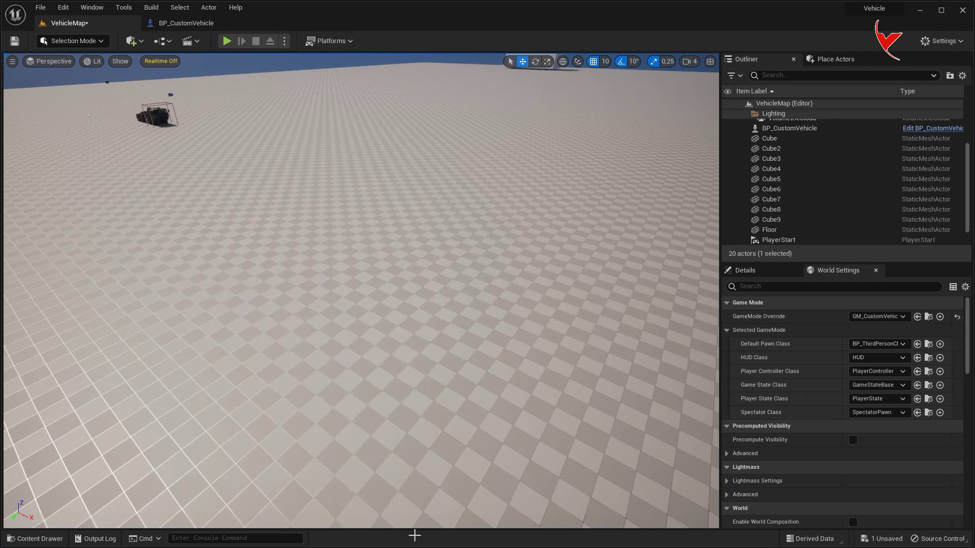
Create an Actor blueprint named BP_VehiclePath and open it
{"action": "key", "text": "ctrl+space"}
{"action": "right_click", "coordinate": [817, 487]}
{"action": "left_click", "coordinate": [858, 133]}
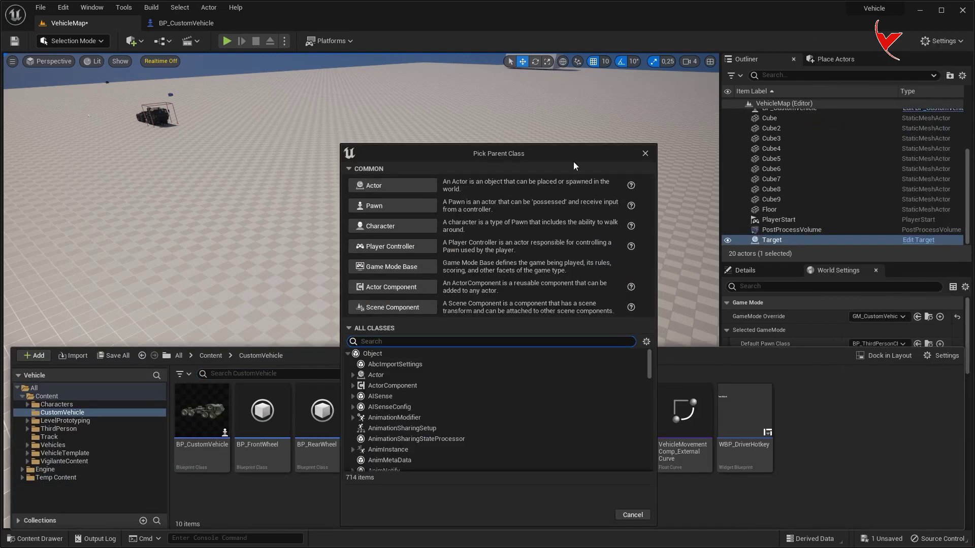
{"action": "left_click", "coordinate": [391, 186]}
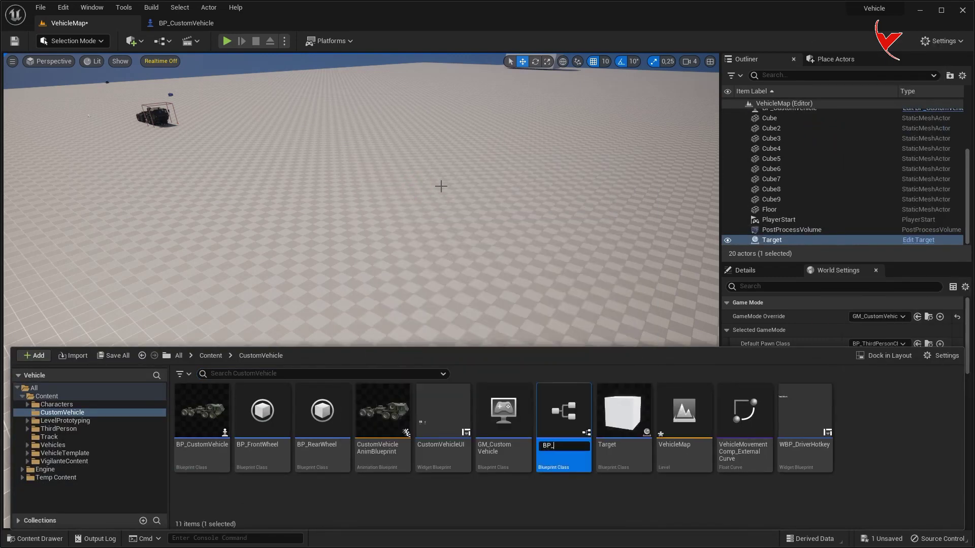
{"action": "type", "text": "VehiclePath"}
{"action": "key", "text": "Return"}
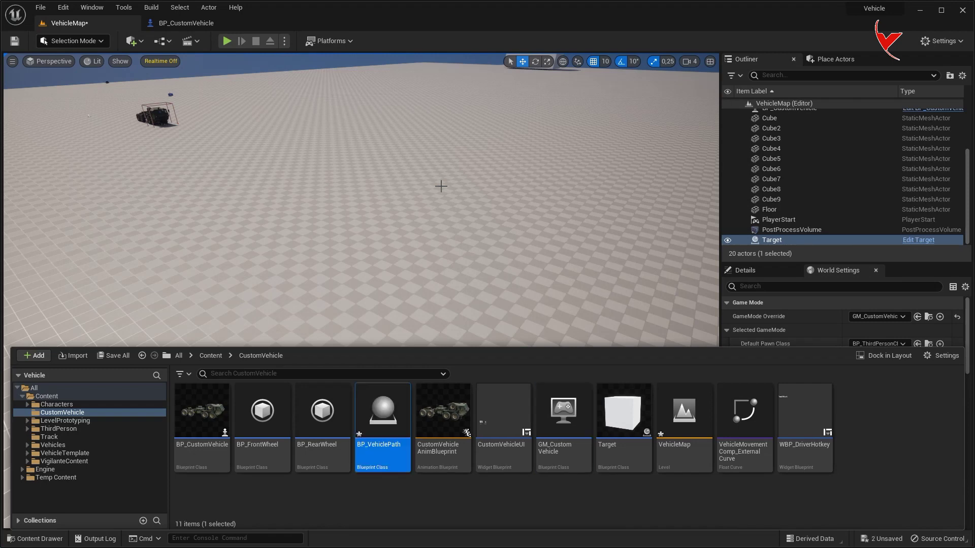
{"action": "double_click", "coordinate": [376, 409]}
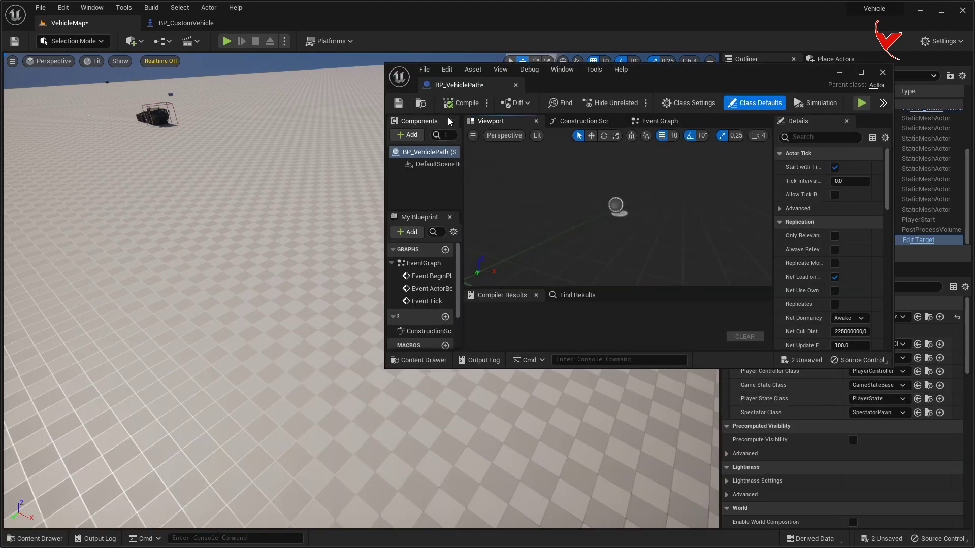
Add a Spline component to BP_VehiclePath, compile, and close its editor
{"action": "left_click_drag", "start_coordinate": [457, 85], "coordinate": [292, 23]}
{"action": "left_click", "coordinate": [76, 103]}
{"action": "left_click", "coordinate": [25, 72]}
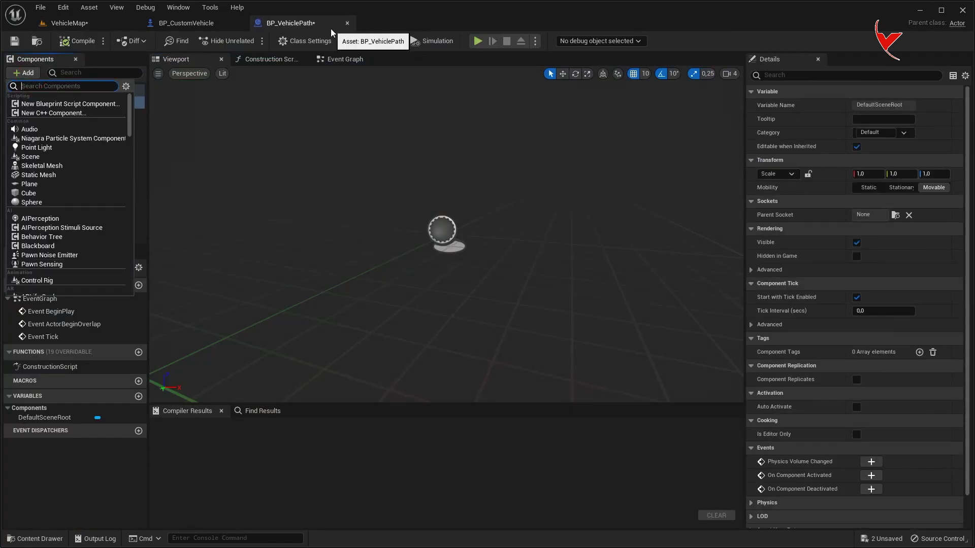
{"action": "type", "text": "spline"}
{"action": "left_click", "coordinate": [126, 124]}
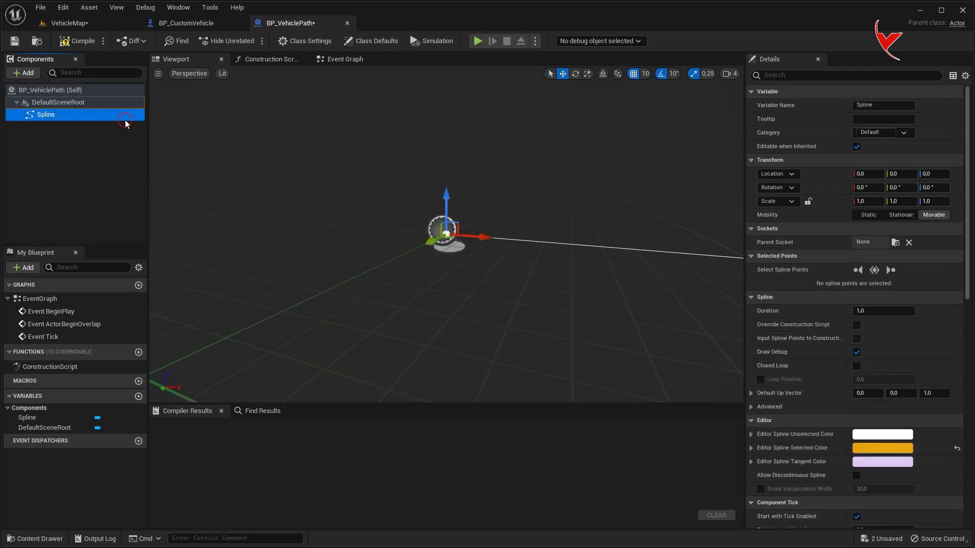
{"action": "left_click", "coordinate": [77, 40]}
{"action": "left_click", "coordinate": [348, 23]}
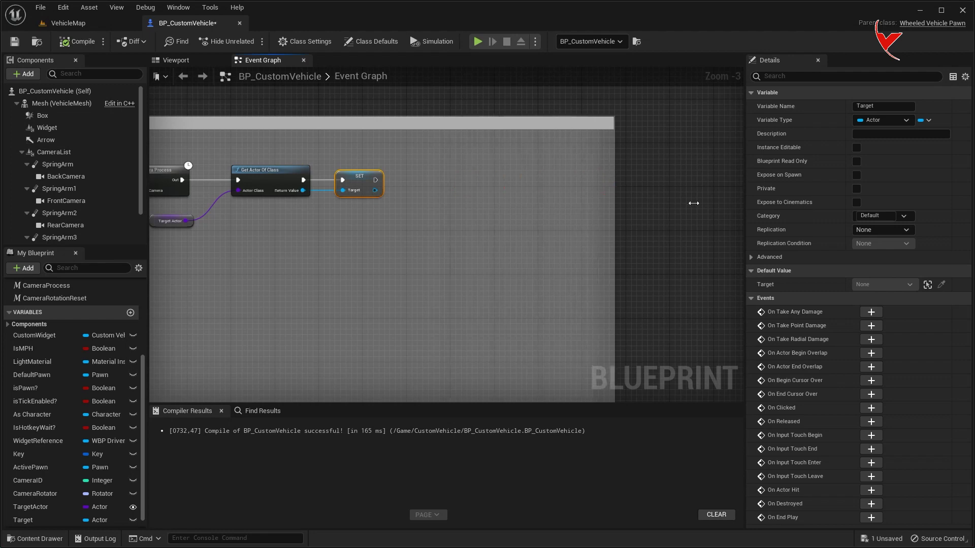
Add a reference to Self node below the SET Target node
{"action": "right_click_drag", "start_coordinate": [296, 150], "coordinate": [399, 240]}
{"action": "right_click", "coordinate": [314, 250]}
{"action": "type", "text": "self"}
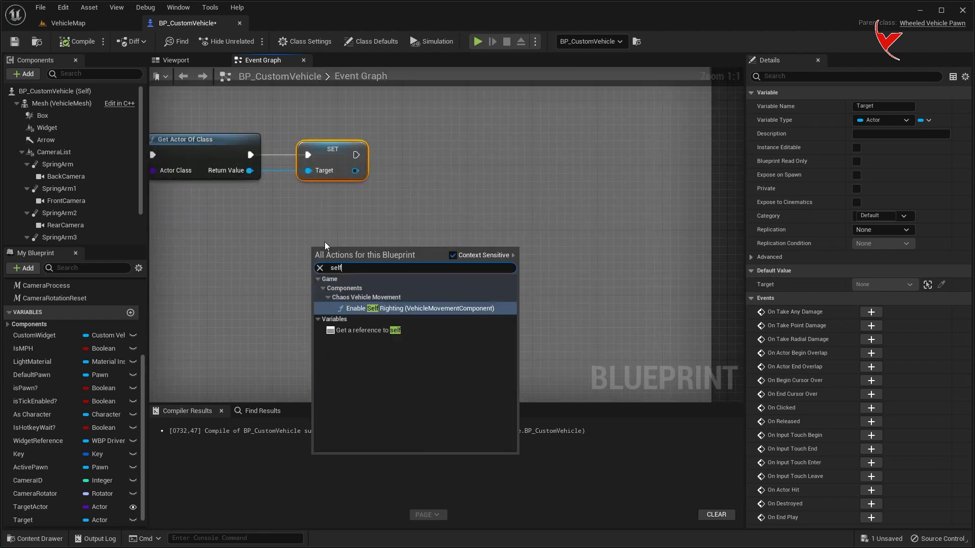
{"action": "left_click", "coordinate": [365, 330]}
{"action": "left_click_drag", "start_coordinate": [338, 254], "coordinate": [252, 305]}
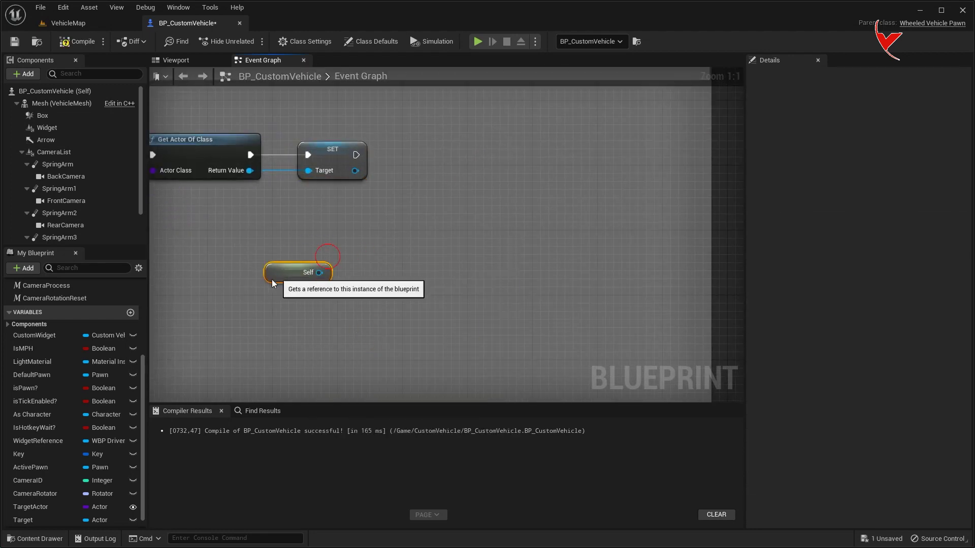
Add Spawn Actor from Class after SET Target, with class BP_VehiclePath
{"action": "left_click_drag", "start_coordinate": [356, 154], "coordinate": [406, 151]}
{"action": "type", "text": "spa"}
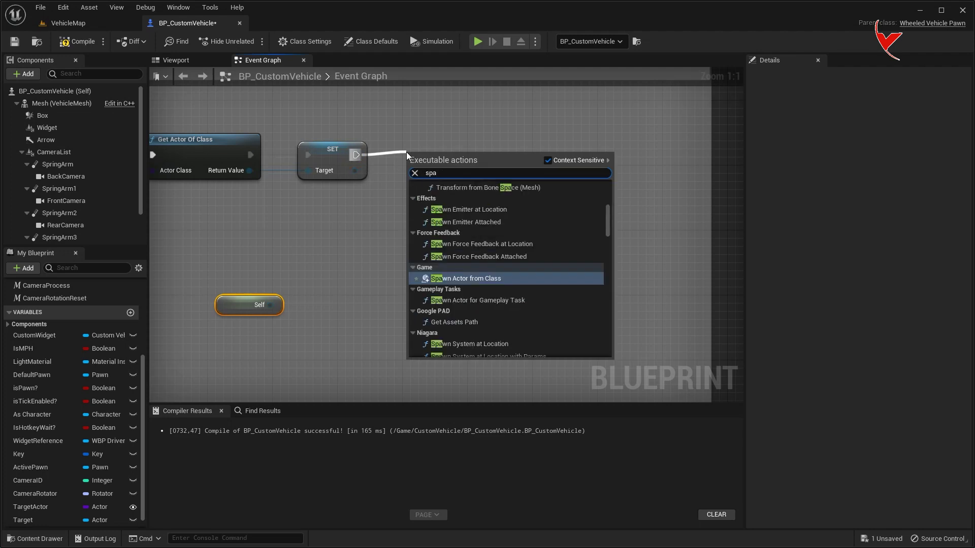
{"action": "type", "text": "wn ac"}
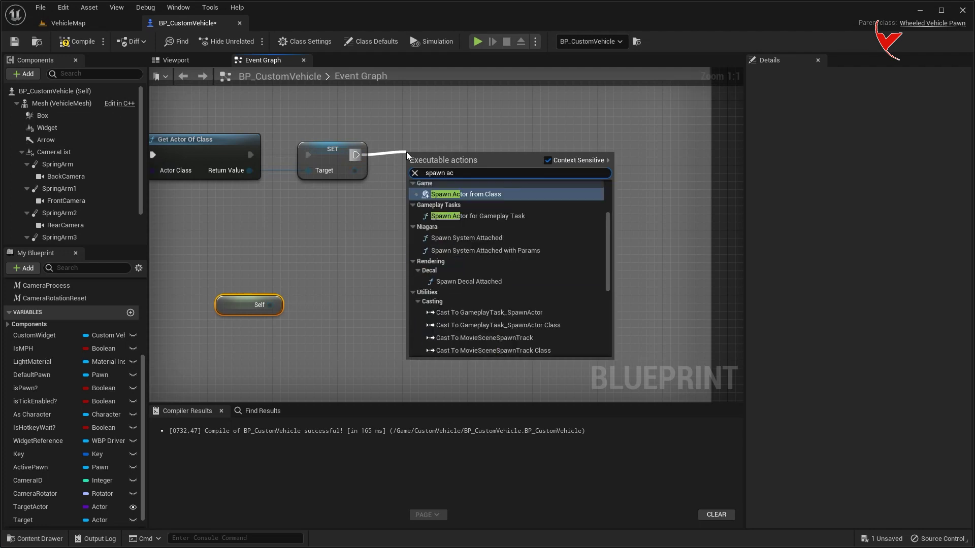
{"action": "left_click", "coordinate": [461, 192]}
{"action": "left_click_drag", "start_coordinate": [501, 144], "coordinate": [461, 146]}
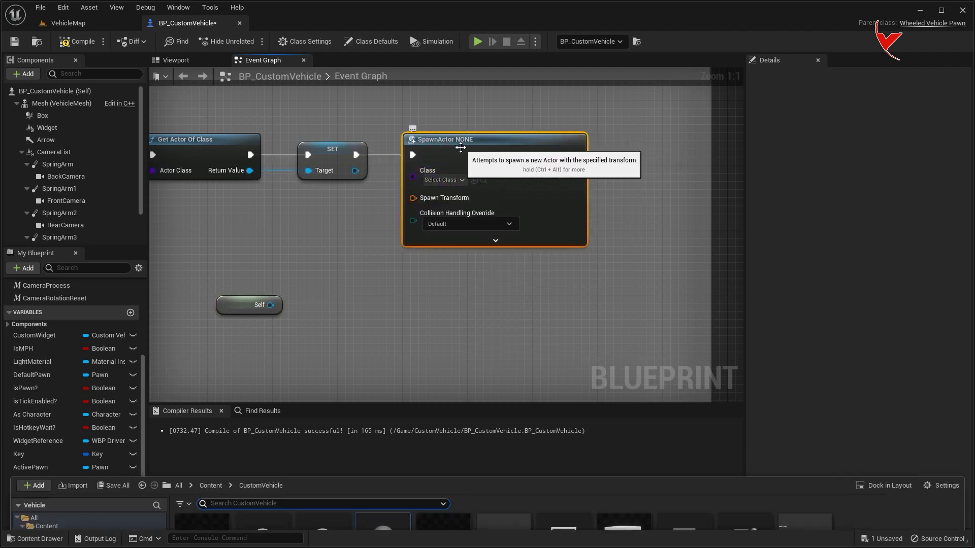
{"action": "key", "text": "ctrl+space"}
{"action": "left_click", "coordinate": [478, 182]}
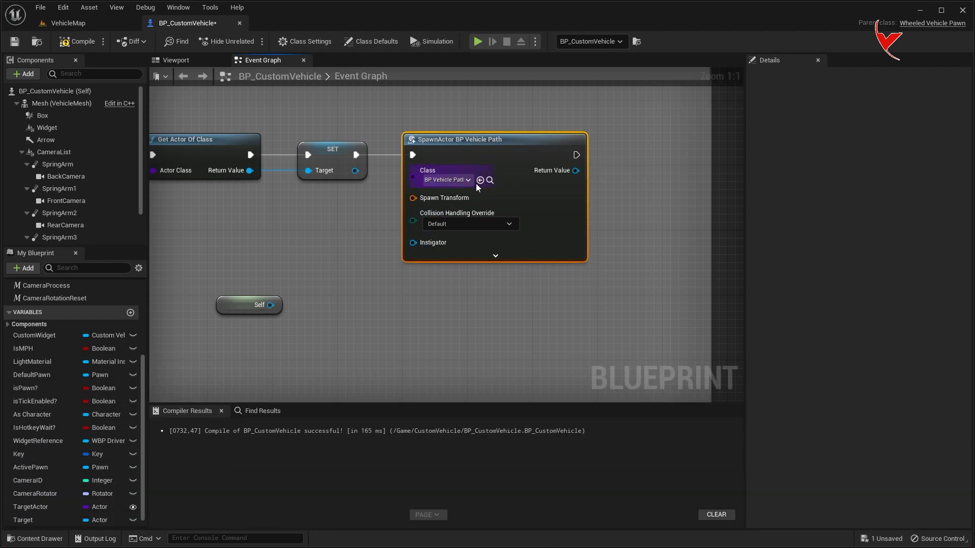
Split Self's Get Actor Transform and wire its location and rotation into Spawn Transform
{"action": "mouse_move", "coordinate": [261, 305]}
{"action": "left_mouse_down"}
{"action": "mouse_move", "coordinate": [310, 279]}
{"action": "mouse_move", "coordinate": [358, 279]}
{"action": "left_mouse_up"}
{"action": "type", "text": "get actortrans"}
{"action": "key", "text": "Return"}
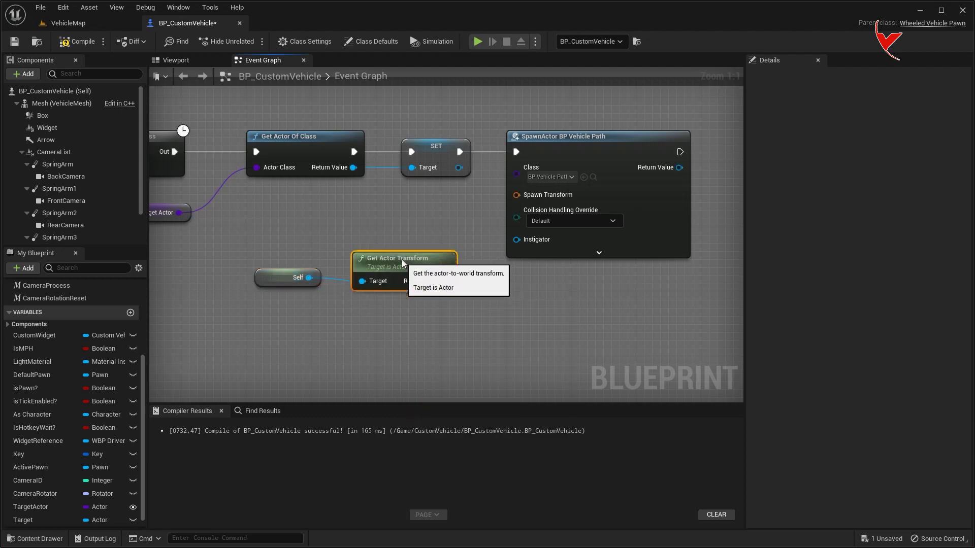
{"action": "right_click", "coordinate": [450, 283]}
{"action": "left_click", "coordinate": [462, 310]}
{"action": "right_click", "coordinate": [516, 195]}
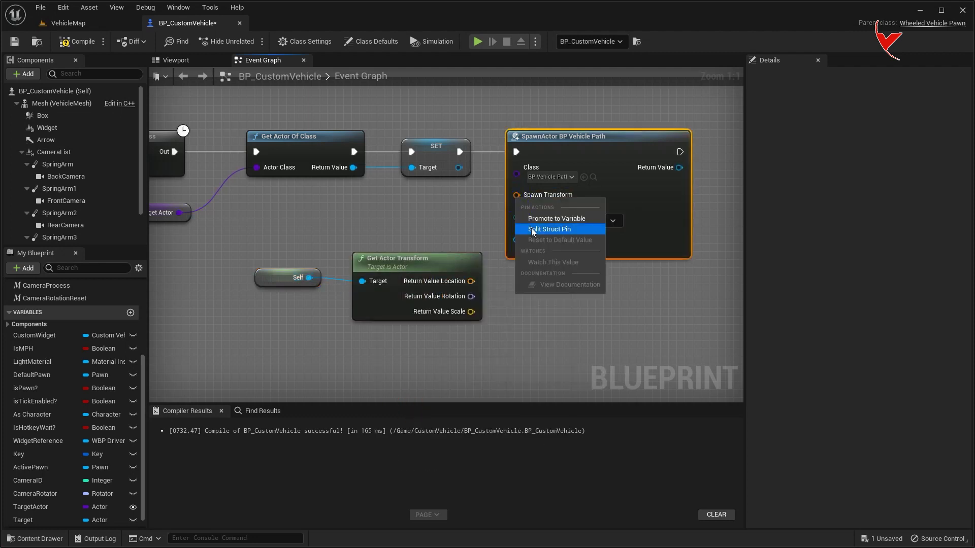
{"action": "left_click", "coordinate": [532, 229]}
{"action": "left_click_drag", "start_coordinate": [584, 137], "coordinate": [632, 137]}
{"action": "left_click_drag", "start_coordinate": [472, 281], "coordinate": [563, 198]}
{"action": "left_click_drag", "start_coordinate": [471, 296], "coordinate": [568, 219]}
Promote the spawned actor to a new ActivePath variable and save all
{"action": "right_click_drag", "start_coordinate": [563, 208], "coordinate": [366, 209]}
{"action": "right_click", "coordinate": [531, 168]}
{"action": "left_click", "coordinate": [556, 189]}
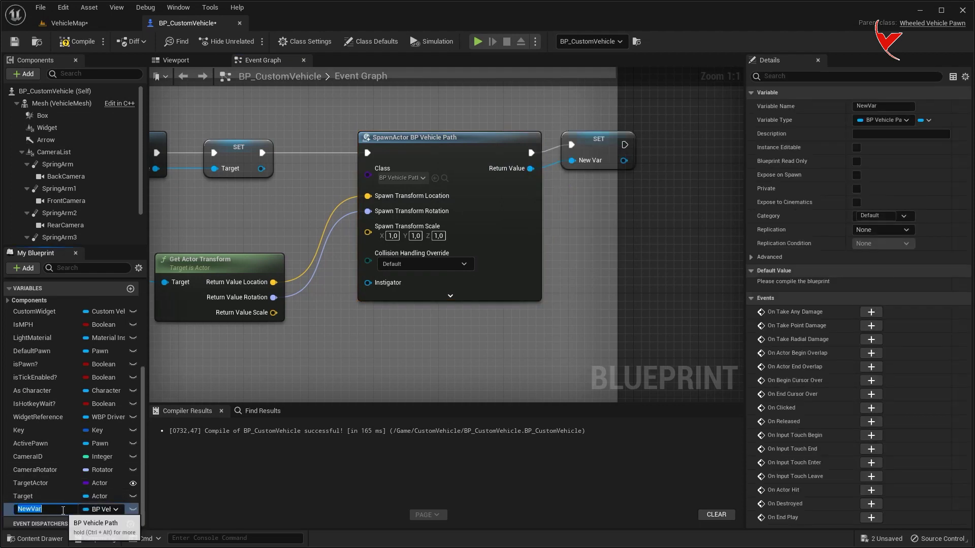
{"action": "type", "text": "ActivePath"}
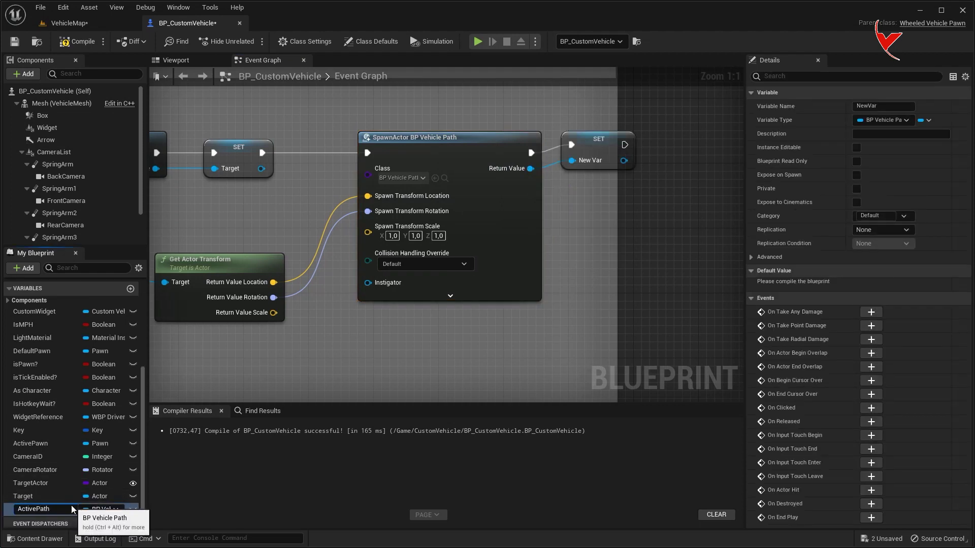
{"action": "key", "text": "Return"}
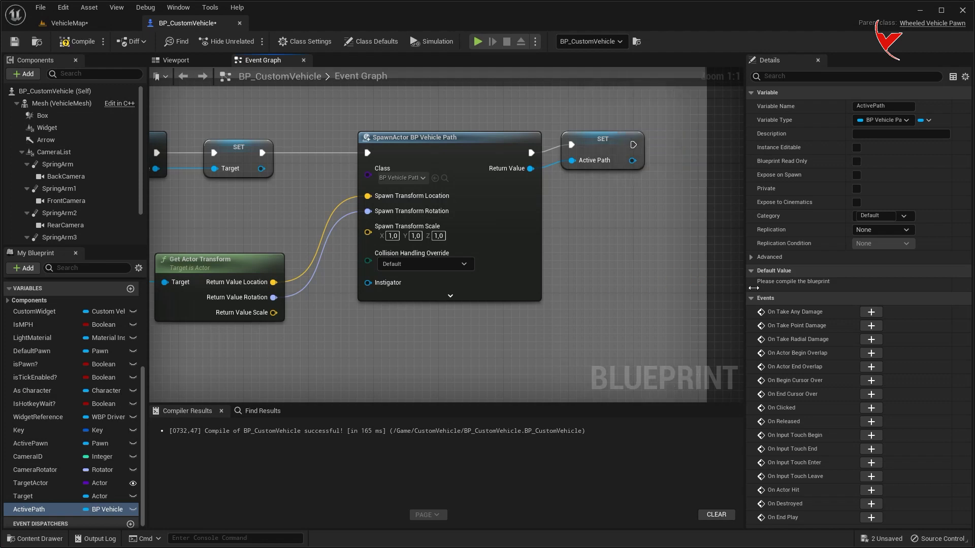
{"action": "left_click", "coordinate": [604, 147]}
{"action": "scroll", "coordinate": [565, 235], "scroll_direction": "down", "scroll_amount": 2}
{"action": "scroll", "coordinate": [565, 234], "scroll_direction": "down", "scroll_amount": 1}
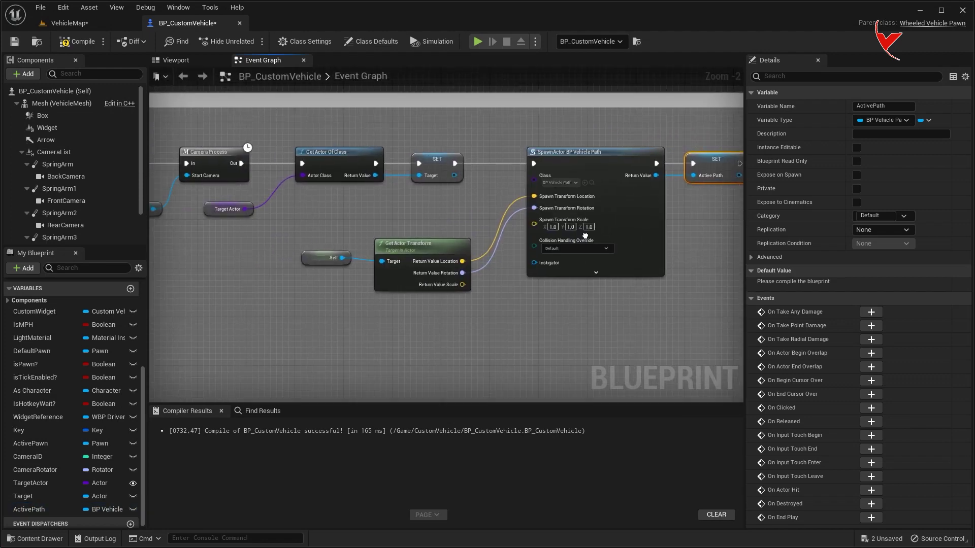
{"action": "scroll", "coordinate": [546, 242], "scroll_direction": "down", "scroll_amount": 1}
{"action": "key", "text": "ctrl+shift+s"}
Add a custom event named AiPathEvent
{"action": "scroll", "coordinate": [565, 303], "scroll_direction": "down", "scroll_amount": 3}
{"action": "scroll", "coordinate": [547, 187], "scroll_direction": "down", "scroll_amount": 2}
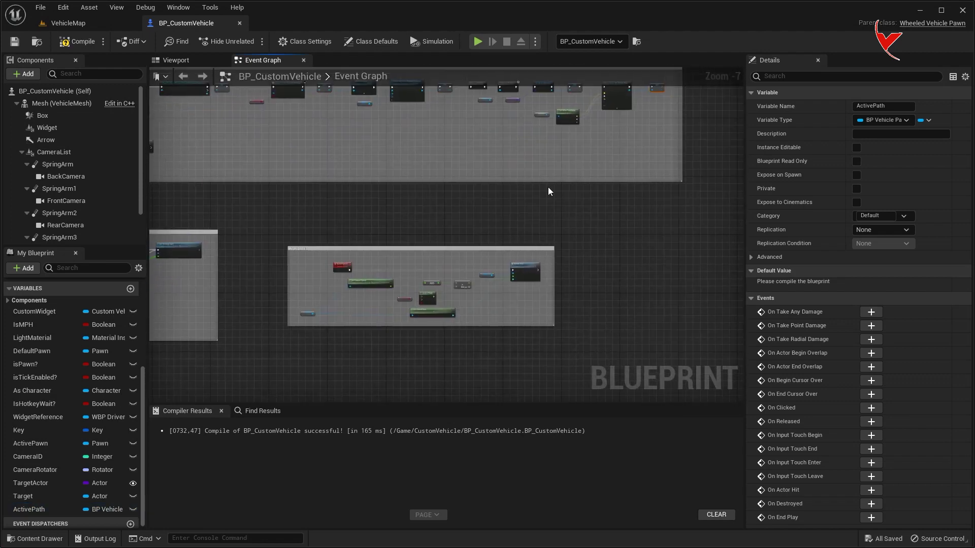
{"action": "scroll", "coordinate": [410, 235], "scroll_direction": "up", "scroll_amount": 3}
{"action": "right_click", "coordinate": [416, 242]}
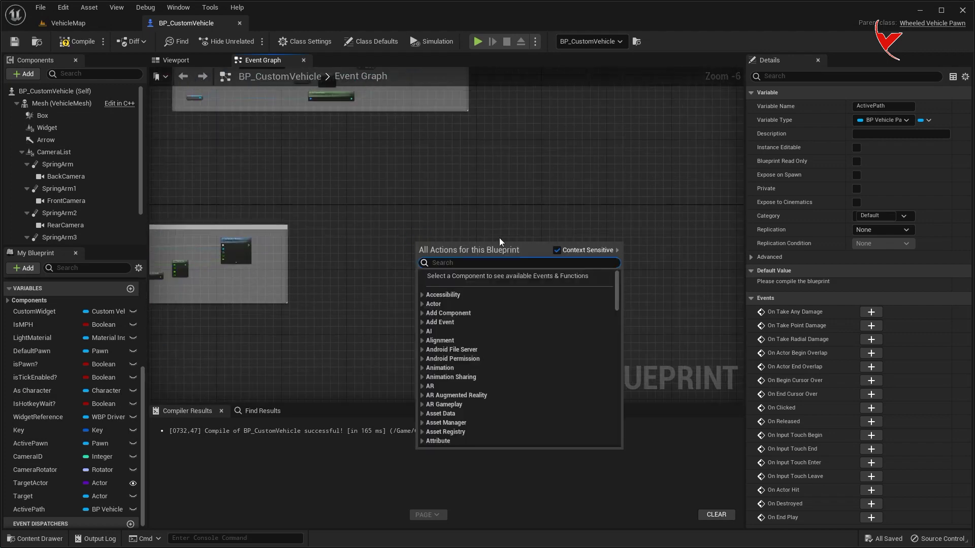
{"action": "type", "text": "add custom"}
{"action": "left_click", "coordinate": [474, 316]}
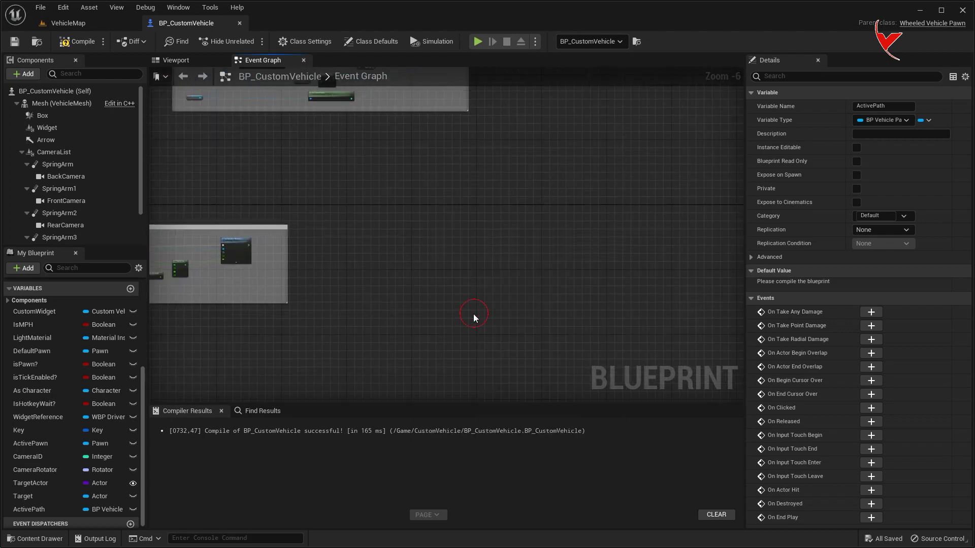
{"action": "type", "text": "AiPathEvent"}
{"action": "left_click_drag", "start_coordinate": [389, 200], "coordinate": [348, 241]}
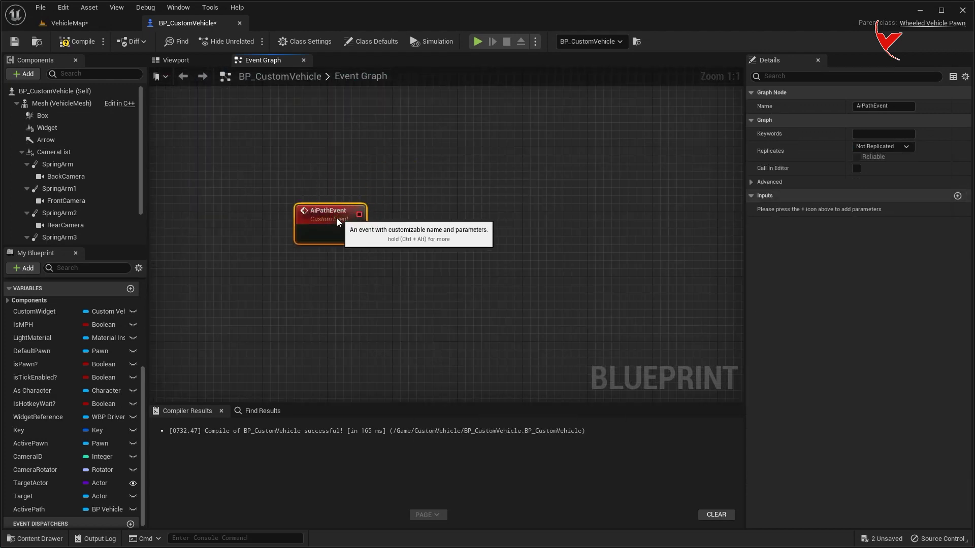
Add an Is Valid check on Target and a Branch after AiPathEvent
{"action": "left_click_drag", "start_coordinate": [23, 496], "coordinate": [362, 287], "text": "ctrl"}
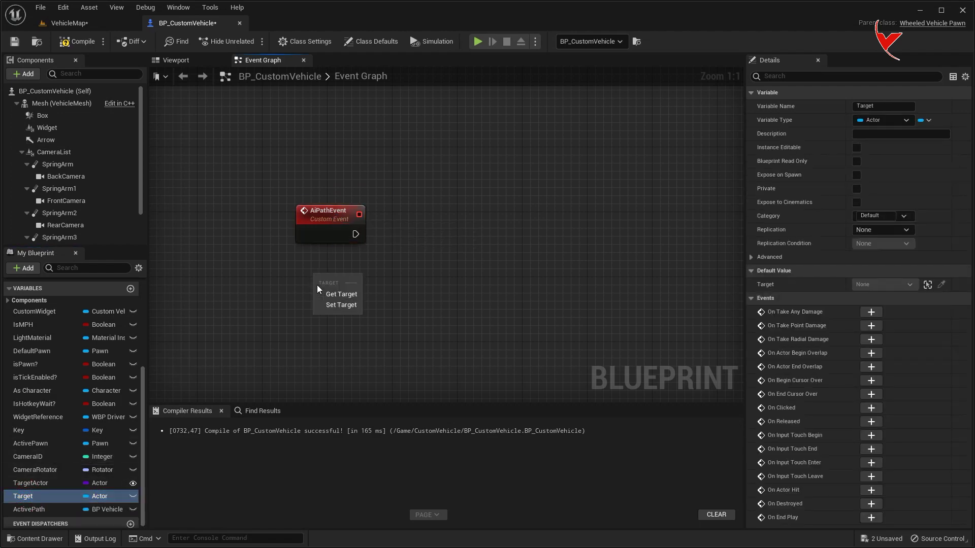
{"action": "left_click_drag", "start_coordinate": [416, 260], "coordinate": [416, 260]}
{"action": "type", "text": "is valid"}
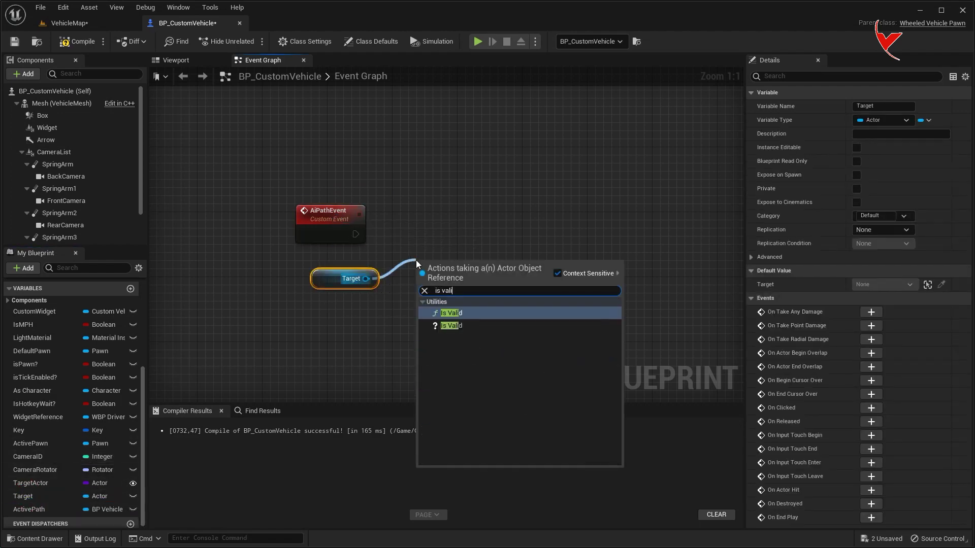
{"action": "key", "text": "Return"}
{"action": "left_click_drag", "start_coordinate": [587, 225], "coordinate": [599, 228]}
{"action": "type", "text": "branch"}
{"action": "key", "text": "Return"}
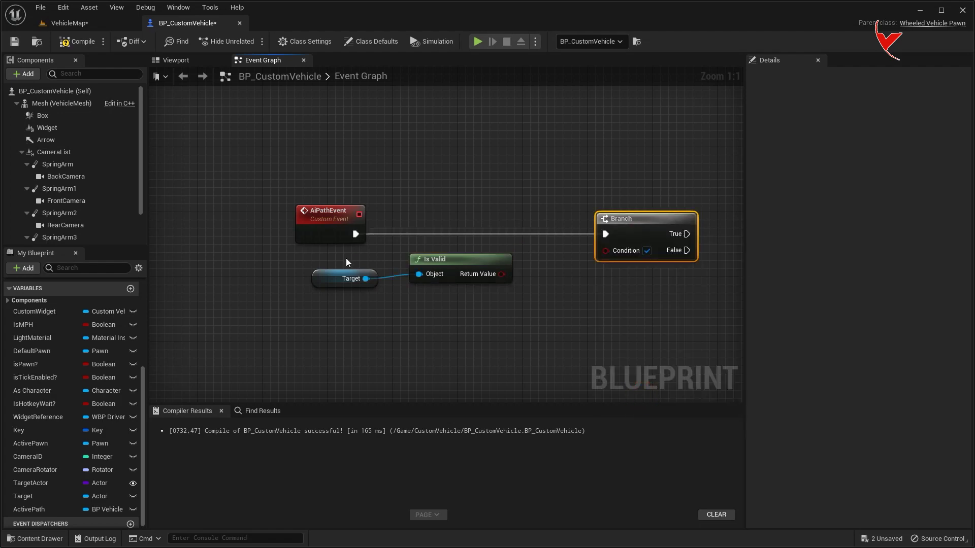
{"action": "left_click_drag", "start_coordinate": [305, 297], "coordinate": [438, 276]}
{"action": "right_click_drag", "start_coordinate": [448, 317], "coordinate": [474, 244]}
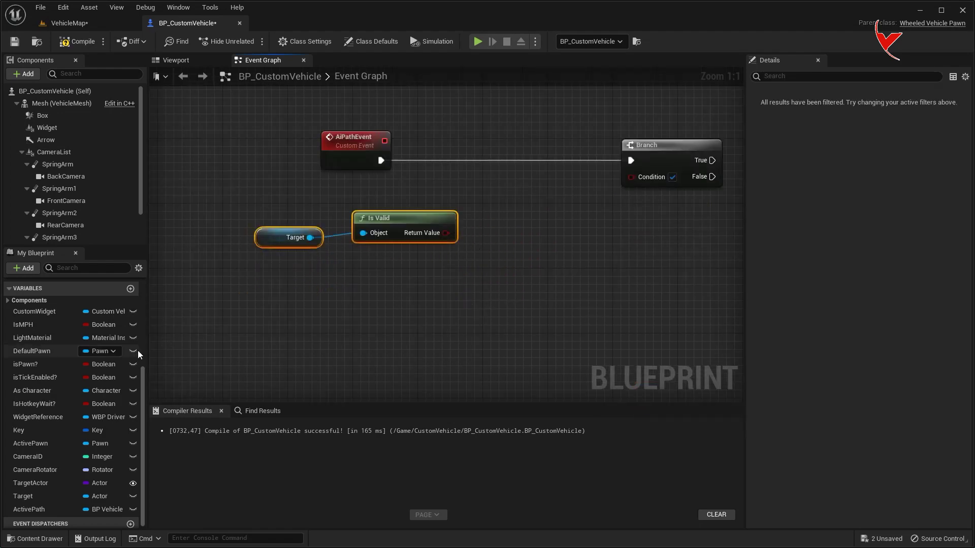
Create a Boolean variable IsAi? and place its getter in the graph
{"action": "left_click", "coordinate": [130, 289]}
{"action": "type", "text": "IsAi?"}
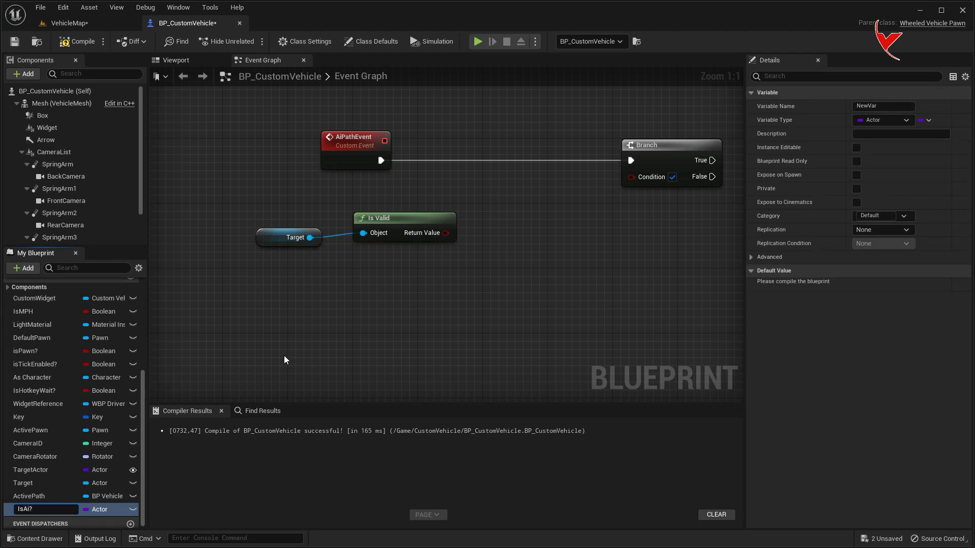
{"action": "key", "text": "Return"}
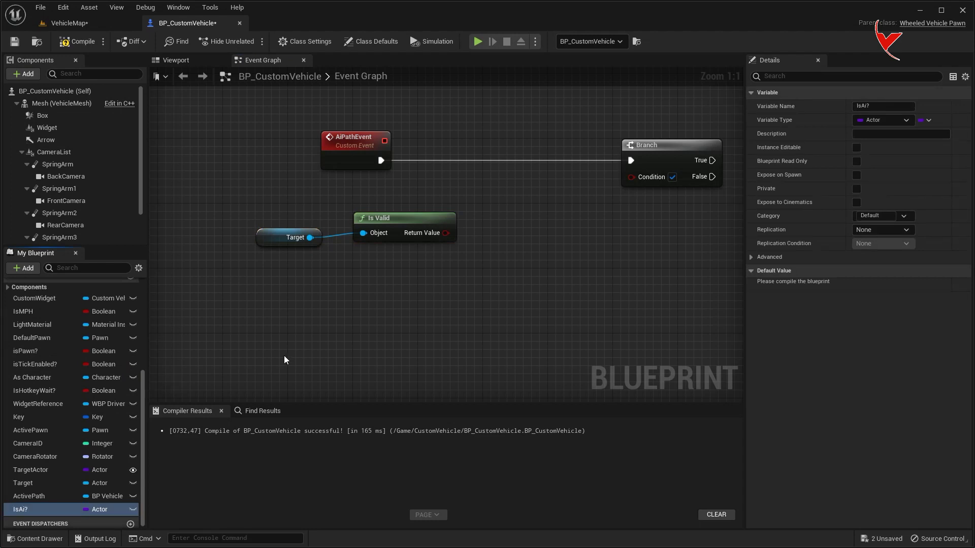
{"action": "left_click", "coordinate": [99, 509]}
{"action": "left_click", "coordinate": [103, 298]}
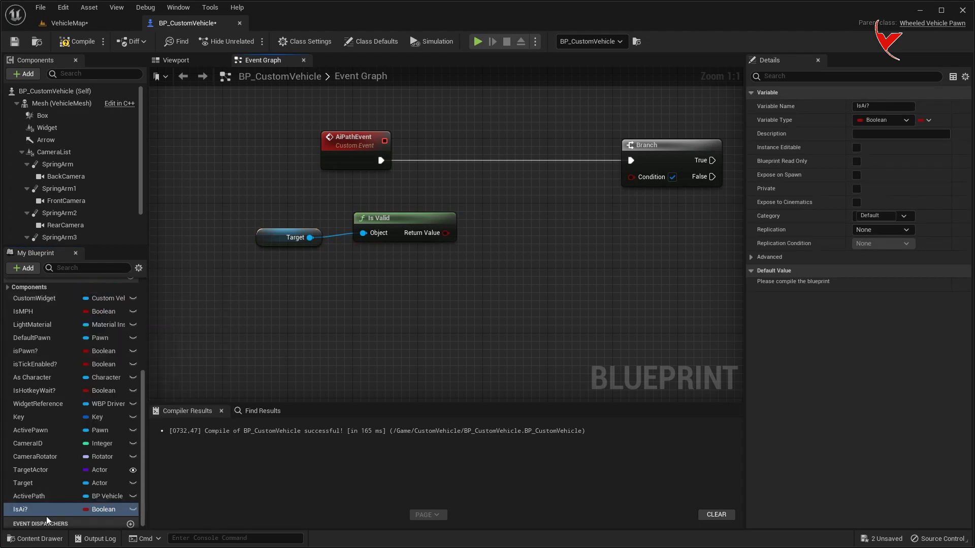
{"action": "mouse_move", "coordinate": [229, 296]}
{"action": "left_mouse_down"}
{"action": "mouse_move", "coordinate": [256, 307]}
{"action": "mouse_move", "coordinate": [355, 278]}
{"action": "left_mouse_up"}
{"action": "left_click", "coordinate": [277, 321]}
AND the Is Valid result with IsAi? and feed it into the Branch Condition
{"action": "left_click_drag", "start_coordinate": [445, 232], "coordinate": [473, 245]}
{"action": "type", "text": "and bo"}
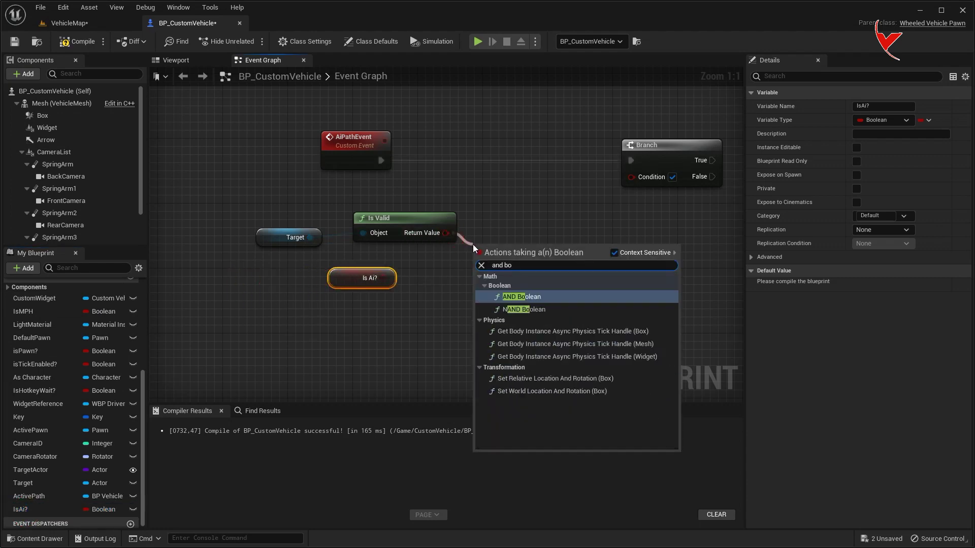
{"action": "key", "text": "Return"}
{"action": "left_click_drag", "start_coordinate": [381, 278], "coordinate": [476, 259]}
{"action": "left_click_drag", "start_coordinate": [541, 244], "coordinate": [630, 178]}
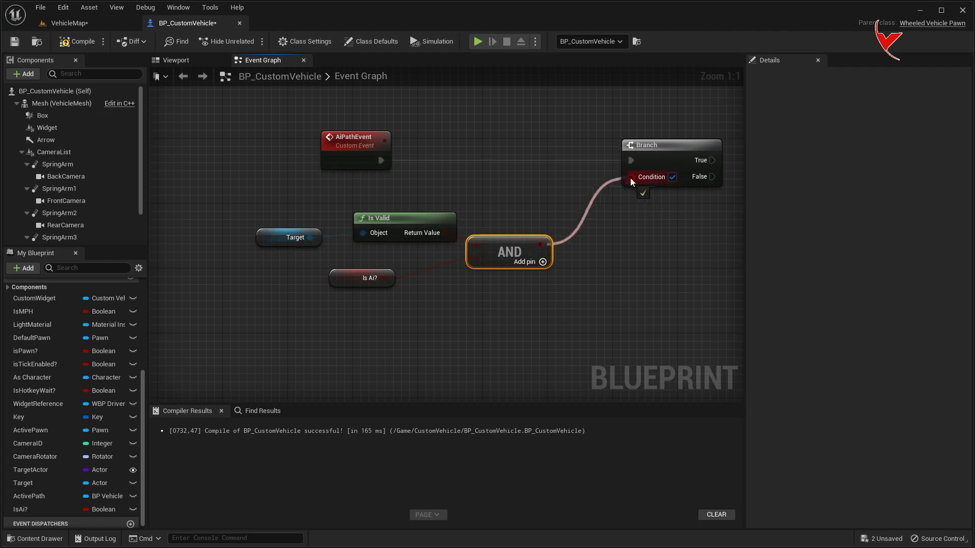
Select the Target variable, then add a new SplinePathTarget macro
{"action": "left_click", "coordinate": [290, 237]}
{"action": "right_click_drag", "start_coordinate": [295, 236], "coordinate": [90, 275]}
{"action": "scroll", "coordinate": [295, 237], "scroll_direction": "down", "scroll_amount": 2}
{"action": "scroll", "coordinate": [126, 344], "scroll_direction": "up", "scroll_amount": 3}
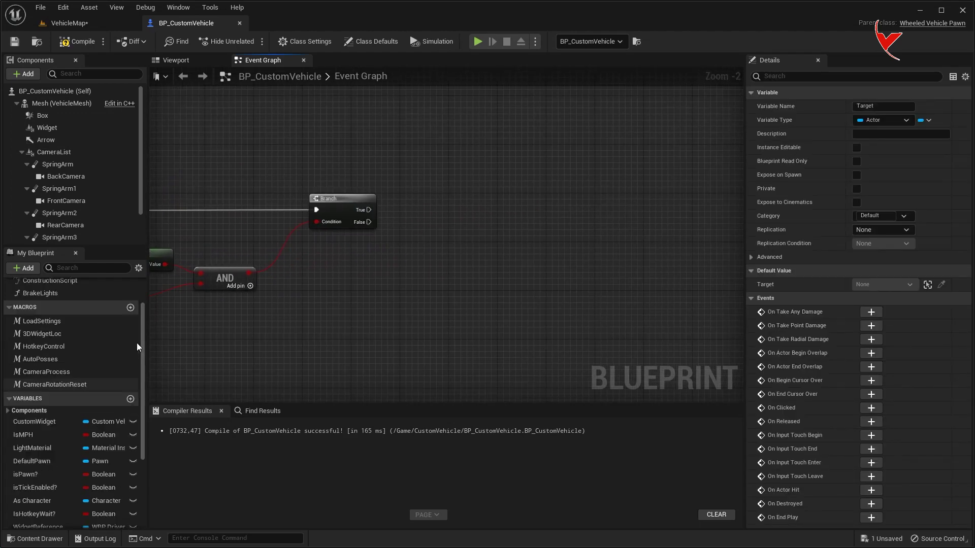
{"action": "left_click", "coordinate": [130, 327]}
{"action": "type", "text": "SplinePathTarget"}
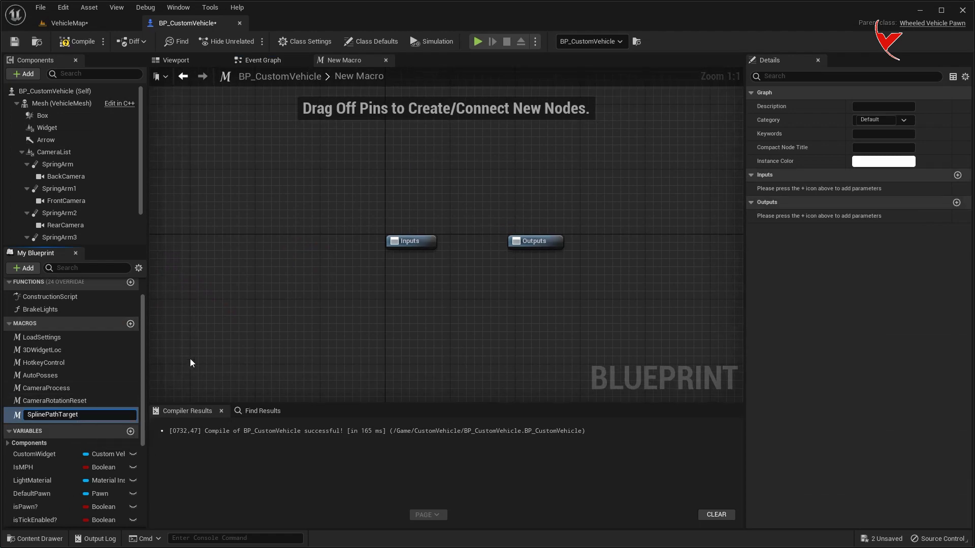
Name the new macro SplinePathTarget and give it an exec input and an exec output
{"action": "key", "text": "Return"}
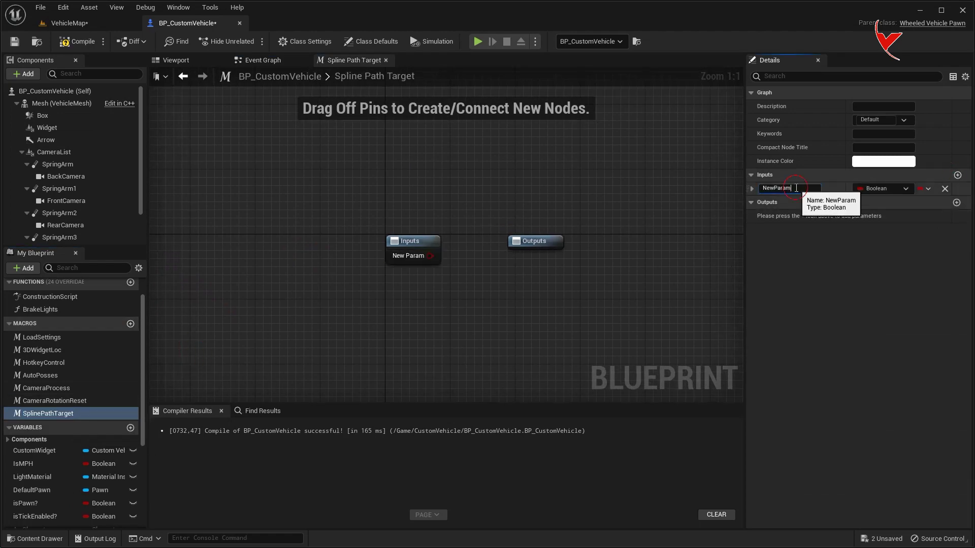
{"action": "left_click", "coordinate": [863, 189]}
{"action": "left_click", "coordinate": [867, 218]}
{"action": "left_click", "coordinate": [957, 202]}
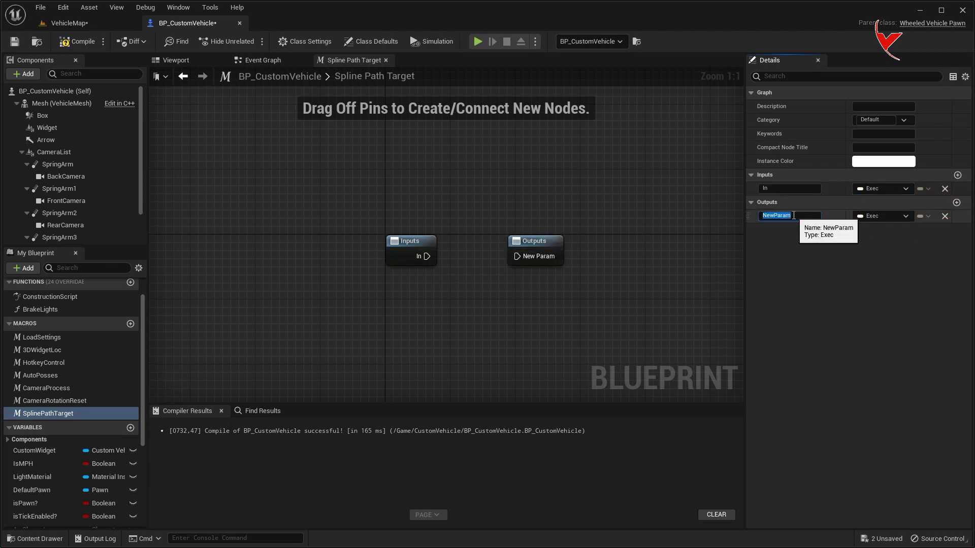
{"action": "mouse_move", "coordinate": [490, 233]}
{"action": "left_mouse_down"}
{"action": "mouse_move", "coordinate": [340, 230]}
{"action": "mouse_move", "coordinate": [400, 238]}
{"action": "left_mouse_up"}
Add a Sequence node after the macro input and wire its Then 1 to the macro output
{"action": "type", "text": "seq"}
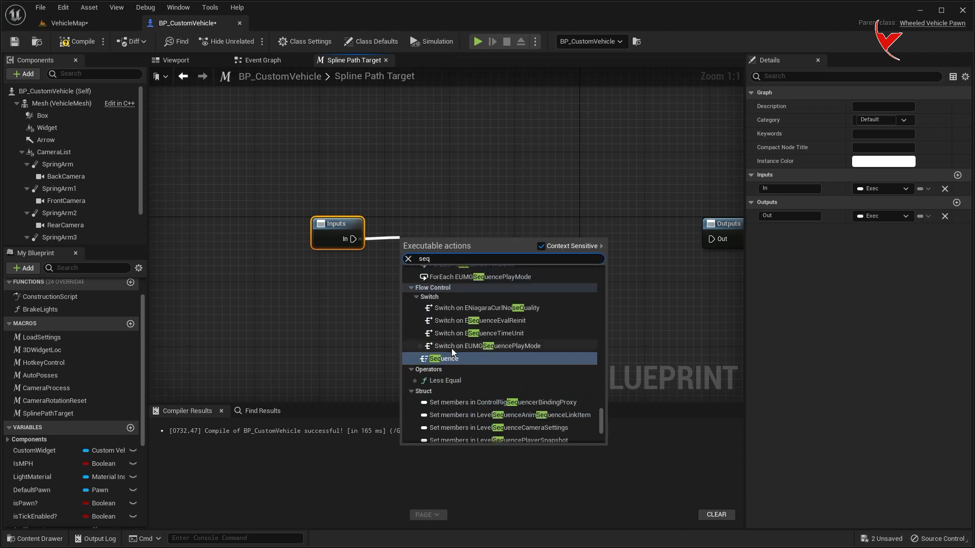
{"action": "left_click", "coordinate": [450, 354]}
{"action": "left_click_drag", "start_coordinate": [721, 224], "coordinate": [526, 275]}
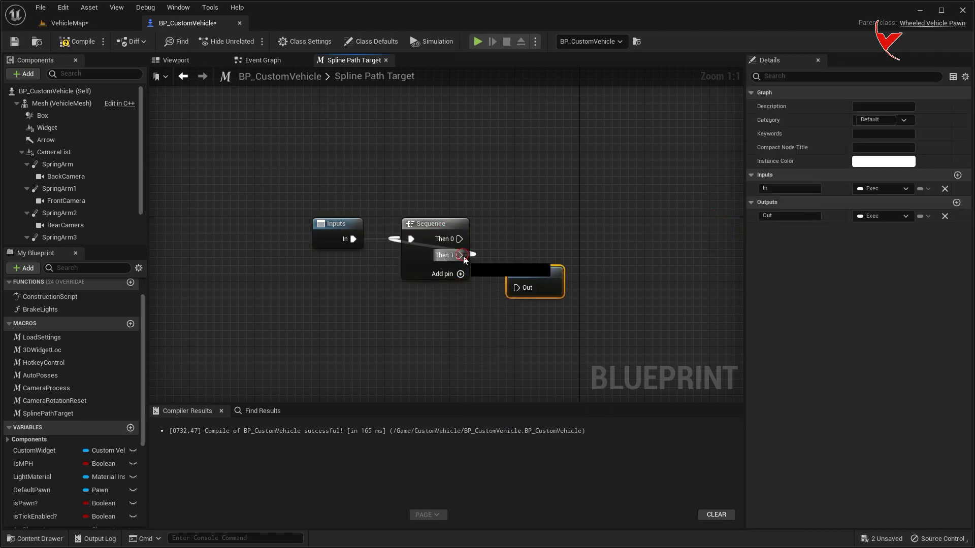
{"action": "right_click_drag", "start_coordinate": [518, 318], "coordinate": [334, 274]}
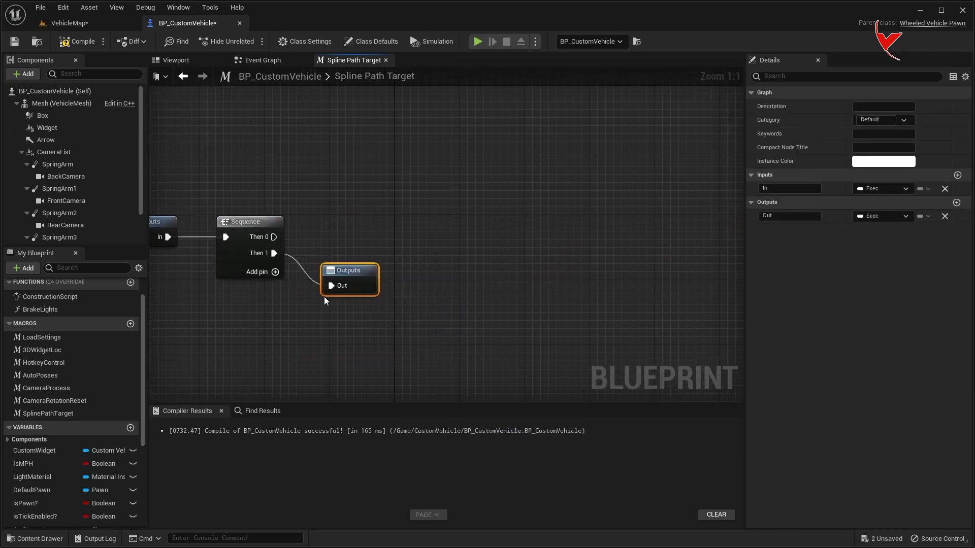
Add a Get Navigation System node to the macro graph
{"action": "right_click", "coordinate": [432, 285]}
{"action": "type", "text": "get naviga"}
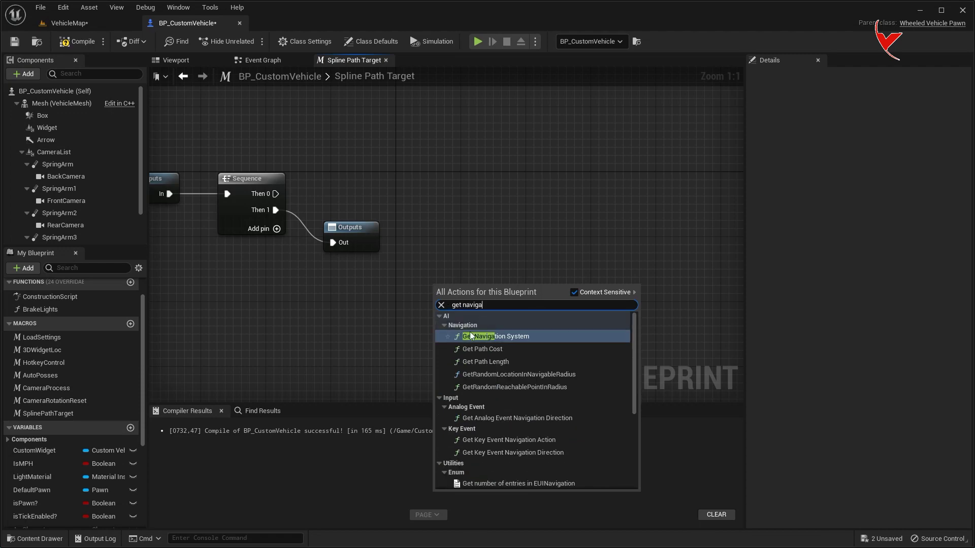
{"action": "left_click", "coordinate": [471, 336]}
Add Find Path to Location Synchronously, run it from Sequence Then 0, and save
{"action": "left_click_drag", "start_coordinate": [452, 307], "coordinate": [518, 212]}
{"action": "type", "text": "f"}
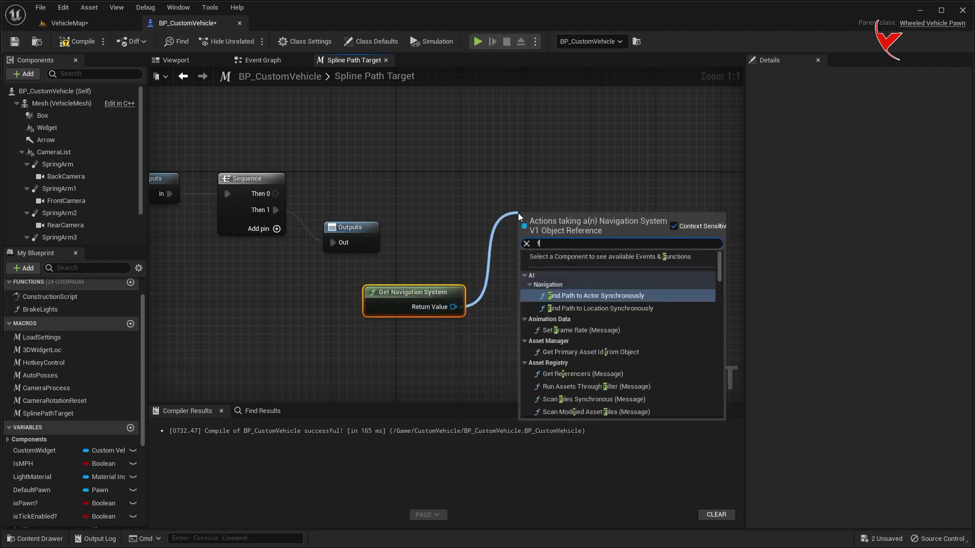
{"action": "type", "text": "ind path"}
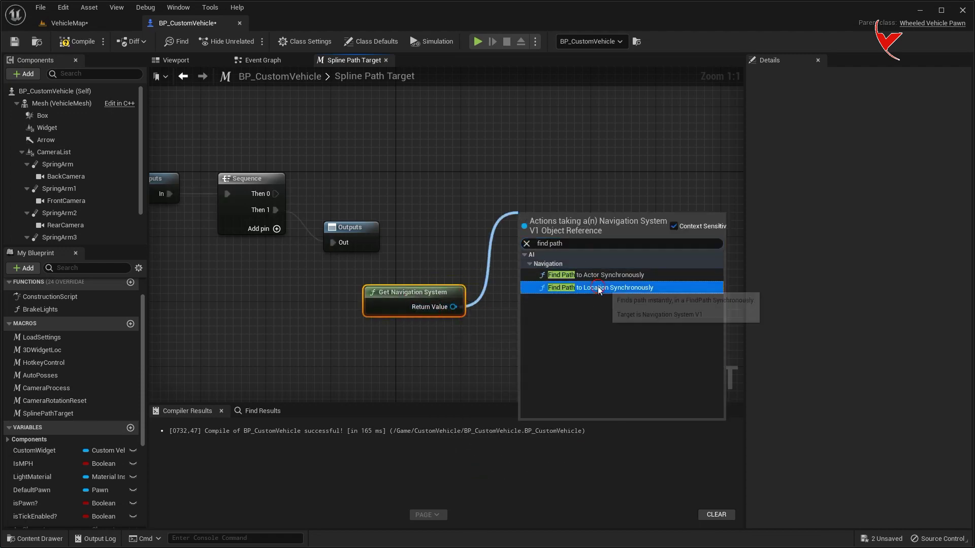
{"action": "left_click", "coordinate": [598, 287]}
{"action": "left_click_drag", "start_coordinate": [574, 190], "coordinate": [591, 171]}
{"action": "left_click_drag", "start_coordinate": [276, 194], "coordinate": [541, 185]}
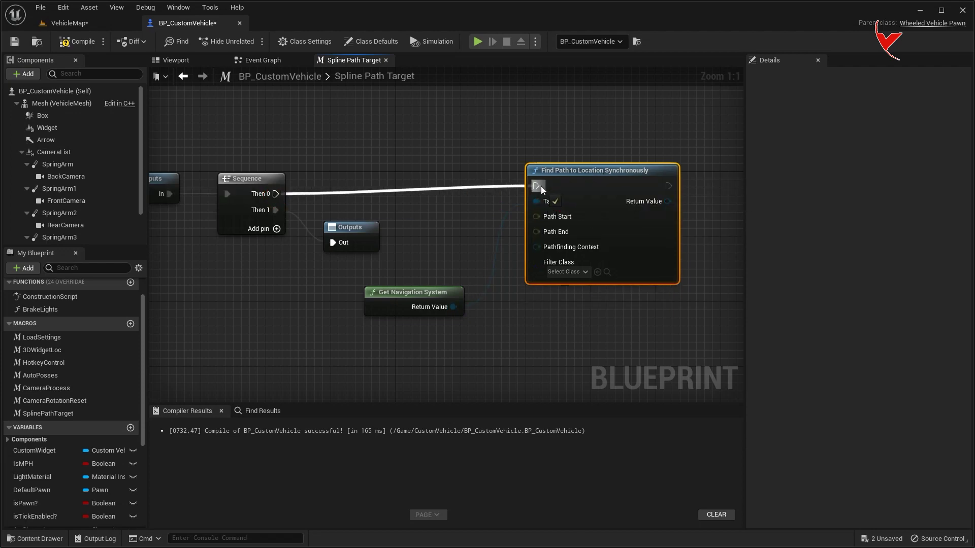
{"action": "key", "text": "ctrl+shift+s"}
{"action": "right_click_drag", "start_coordinate": [373, 359], "coordinate": [327, 297]}
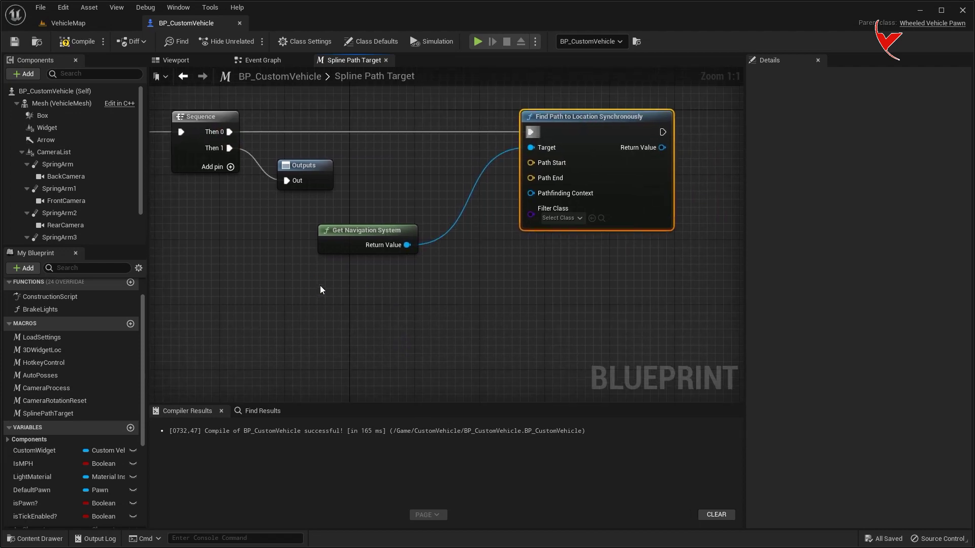
Feed this vehicle's Get Actor Location into Find Path's Path Start
{"action": "right_click", "coordinate": [320, 290]}
{"action": "type", "text": "get actor loca"}
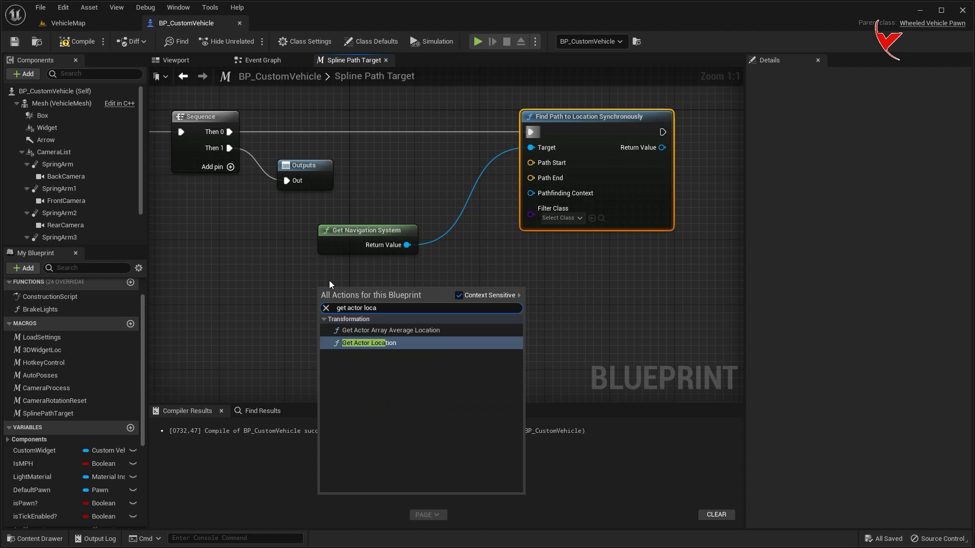
{"action": "left_click", "coordinate": [362, 343]}
{"action": "mouse_move", "coordinate": [407, 301]}
{"action": "left_mouse_down"}
{"action": "mouse_move", "coordinate": [528, 194]}
{"action": "mouse_move", "coordinate": [532, 166]}
{"action": "left_mouse_up"}
{"action": "left_click_drag", "start_coordinate": [408, 245], "coordinate": [531, 147]}
Get the Target variable's actor location and use it as Path End
{"action": "scroll", "coordinate": [113, 460], "scroll_direction": "down", "scroll_amount": 1}
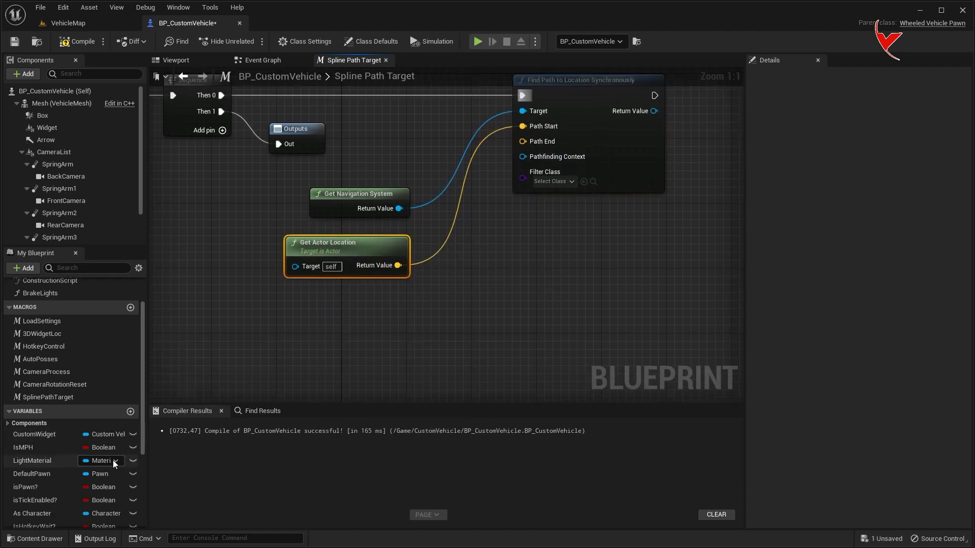
{"action": "scroll", "coordinate": [107, 468], "scroll_direction": "down", "scroll_amount": 3}
{"action": "mouse_move", "coordinate": [51, 480]}
{"action": "left_mouse_down"}
{"action": "mouse_move", "coordinate": [275, 318]}
{"action": "mouse_move", "coordinate": [226, 317]}
{"action": "mouse_move", "coordinate": [311, 310]}
{"action": "left_mouse_up"}
{"action": "left_click", "coordinate": [290, 326]}
{"action": "type", "text": "get"}
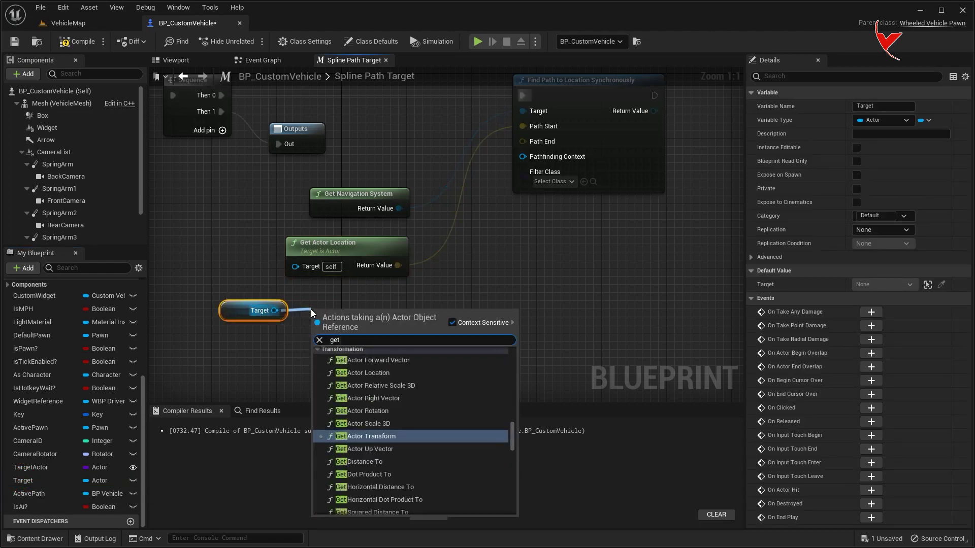
{"action": "type", "text": " actor loca"}
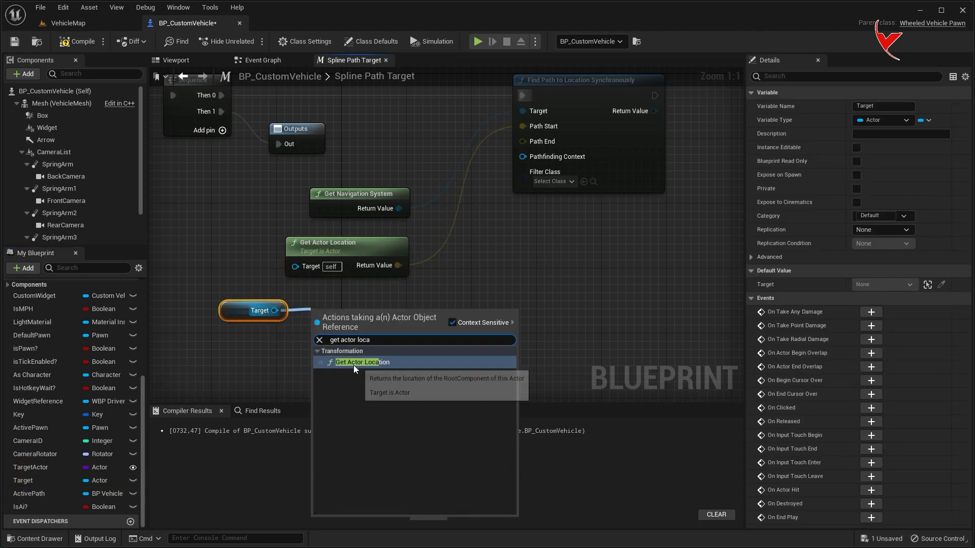
{"action": "left_click", "coordinate": [354, 365]}
{"action": "left_click_drag", "start_coordinate": [367, 346], "coordinate": [529, 142]}
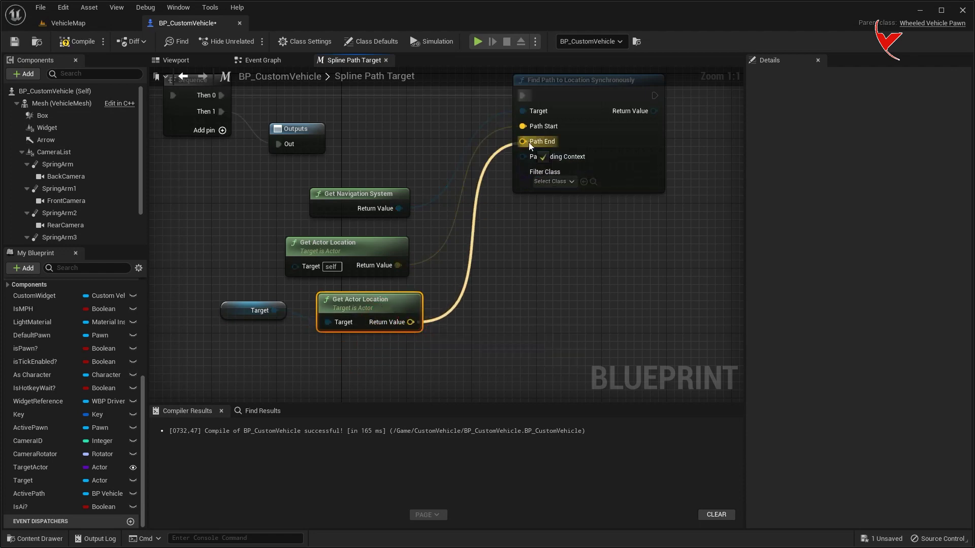
Check the returned path with Is Valid after Find Path, then drop in the ActivePath variable
{"action": "right_click_drag", "start_coordinate": [573, 227], "coordinate": [329, 317]}
{"action": "left_click_drag", "start_coordinate": [413, 199], "coordinate": [474, 197]}
{"action": "type", "text": "is vali"}
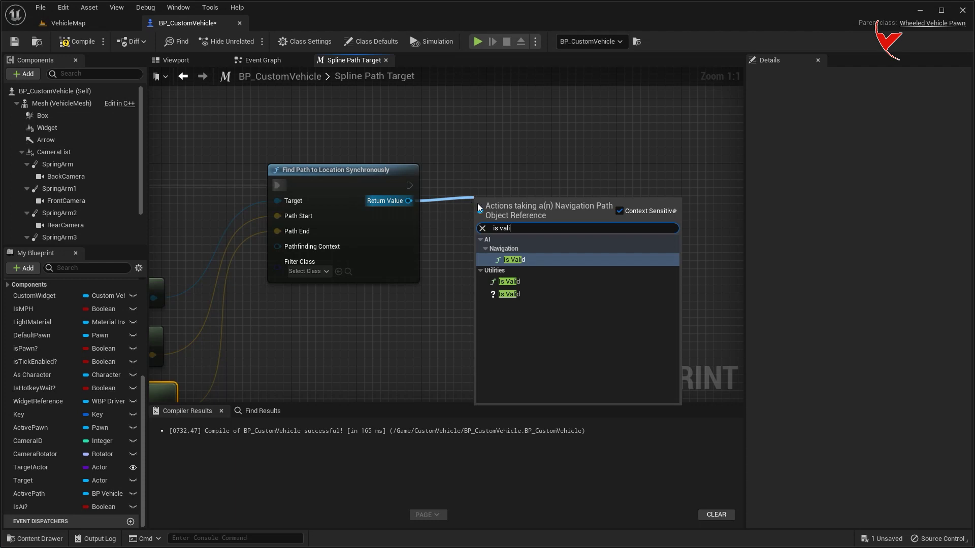
{"action": "left_click", "coordinate": [505, 295]}
{"action": "left_click_drag", "start_coordinate": [511, 210], "coordinate": [510, 177]}
{"action": "left_click_drag", "start_coordinate": [409, 185], "coordinate": [479, 185]}
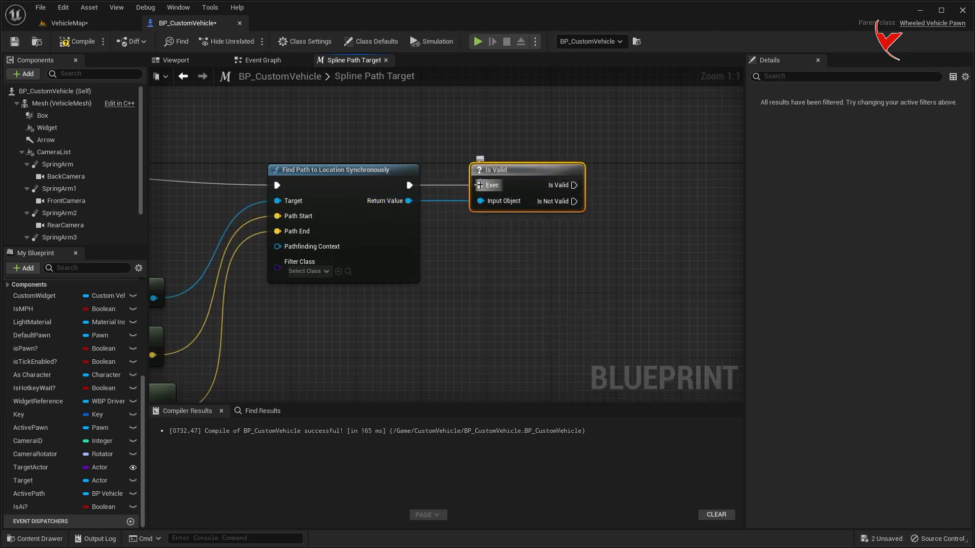
{"action": "left_click_drag", "start_coordinate": [53, 492], "coordinate": [514, 270]}
Get Active Path's Spline and clear its spline points when the path is valid
{"action": "left_click", "coordinate": [526, 267]}
{"action": "type", "text": "get spline"}
{"action": "scroll", "coordinate": [585, 349], "scroll_direction": "down", "scroll_amount": 5}
{"action": "scroll", "coordinate": [593, 464], "scroll_direction": "down", "scroll_amount": 3}
{"action": "left_click", "coordinate": [571, 468]}
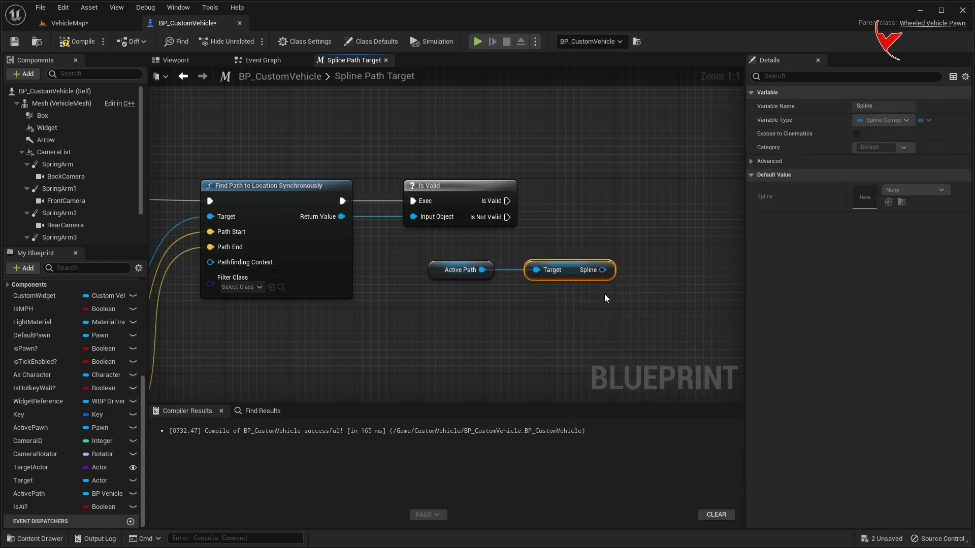
{"action": "left_click_drag", "start_coordinate": [530, 292], "coordinate": [573, 237]}
{"action": "type", "text": "cle"}
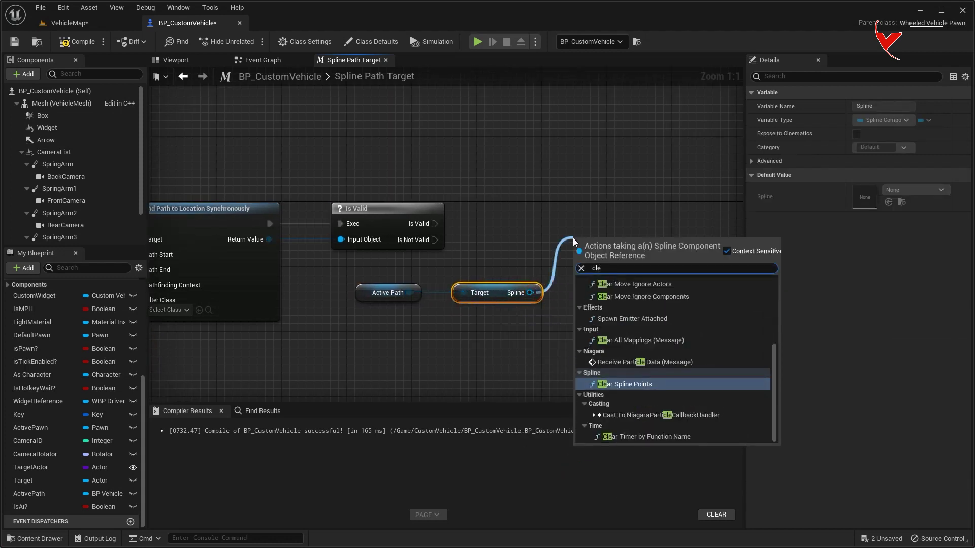
{"action": "type", "text": "ar spline"}
{"action": "left_click", "coordinate": [607, 289]}
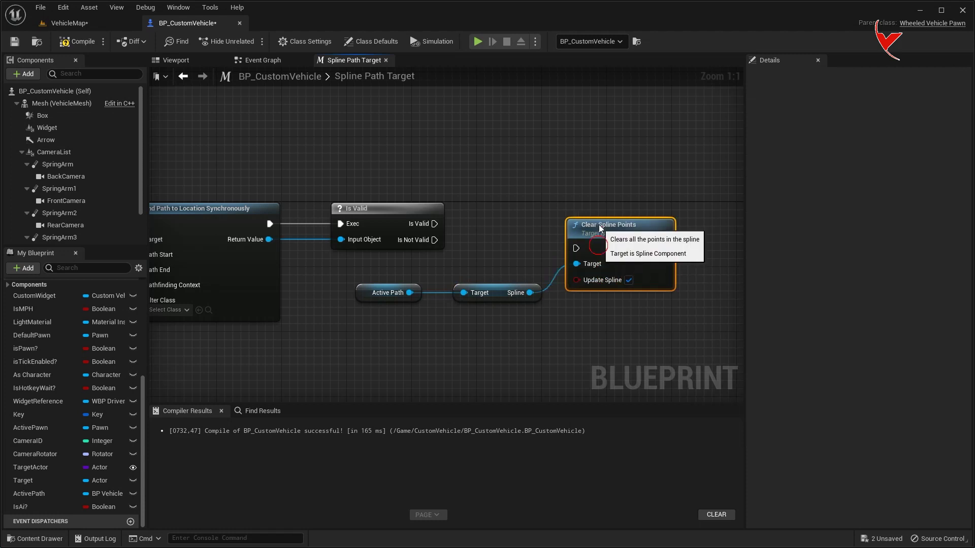
{"action": "left_click_drag", "start_coordinate": [600, 229], "coordinate": [600, 204]}
{"action": "left_click_drag", "start_coordinate": [434, 224], "coordinate": [576, 224]}
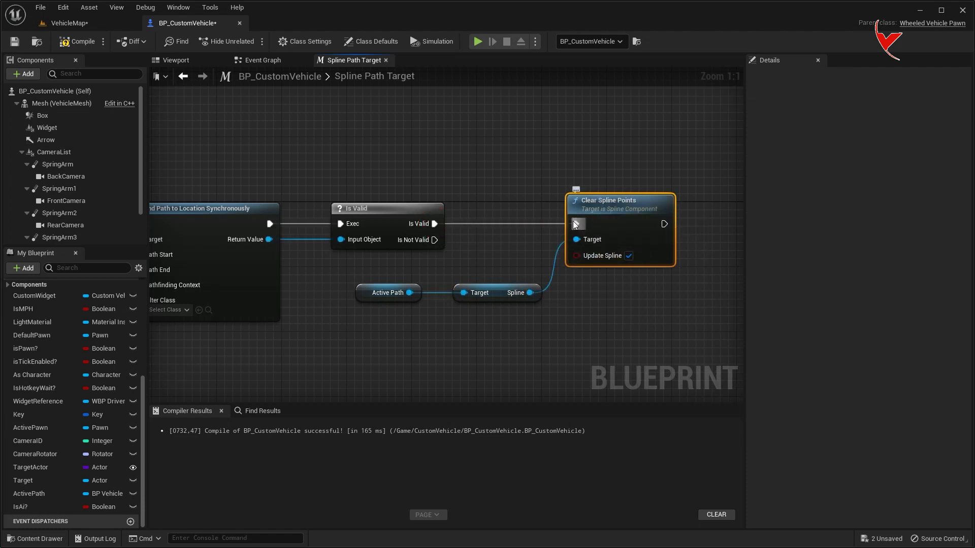
Loop over the navigation path's Path Points with For Each Loop after clearing
{"action": "right_click_drag", "start_coordinate": [528, 197], "coordinate": [501, 218]}
{"action": "left_click_drag", "start_coordinate": [241, 261], "coordinate": [325, 167]}
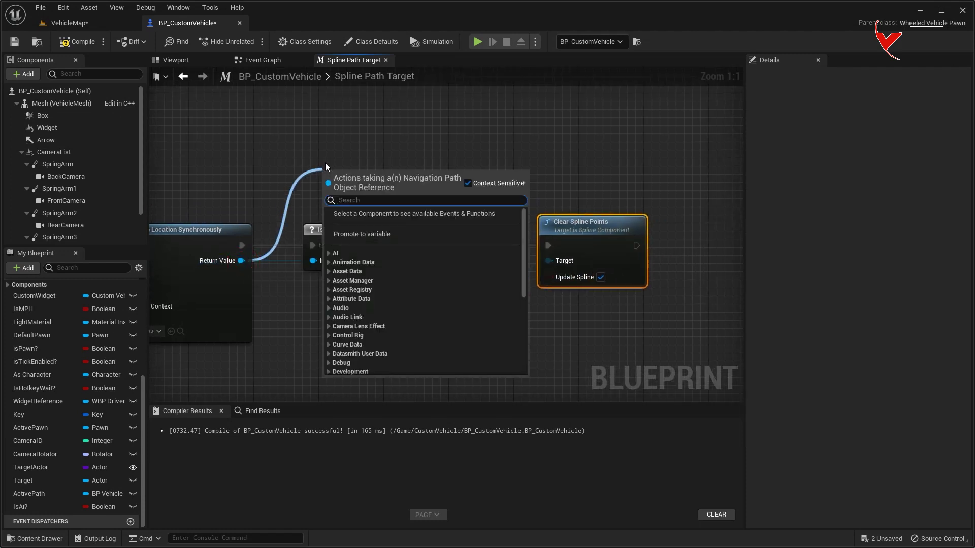
{"action": "type", "text": "path p"}
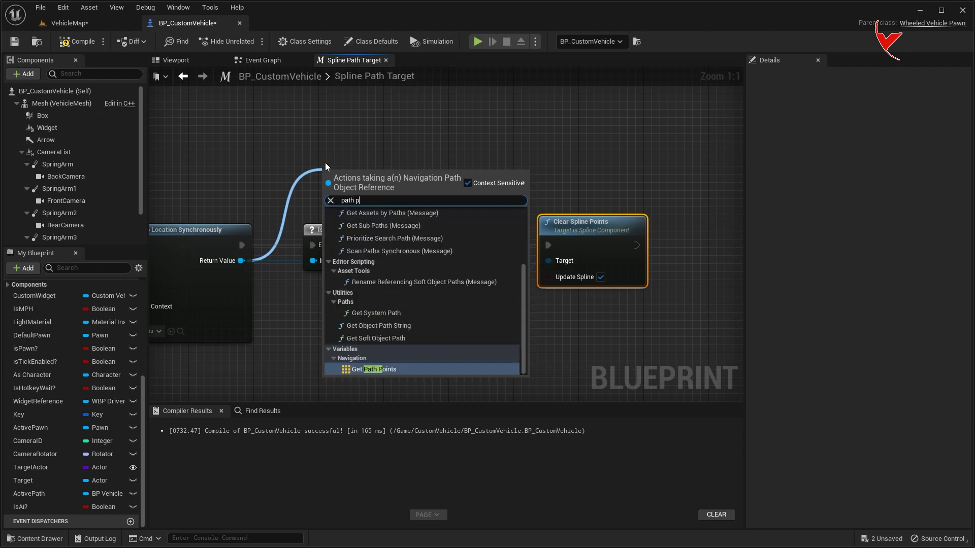
{"action": "left_click", "coordinate": [376, 369]}
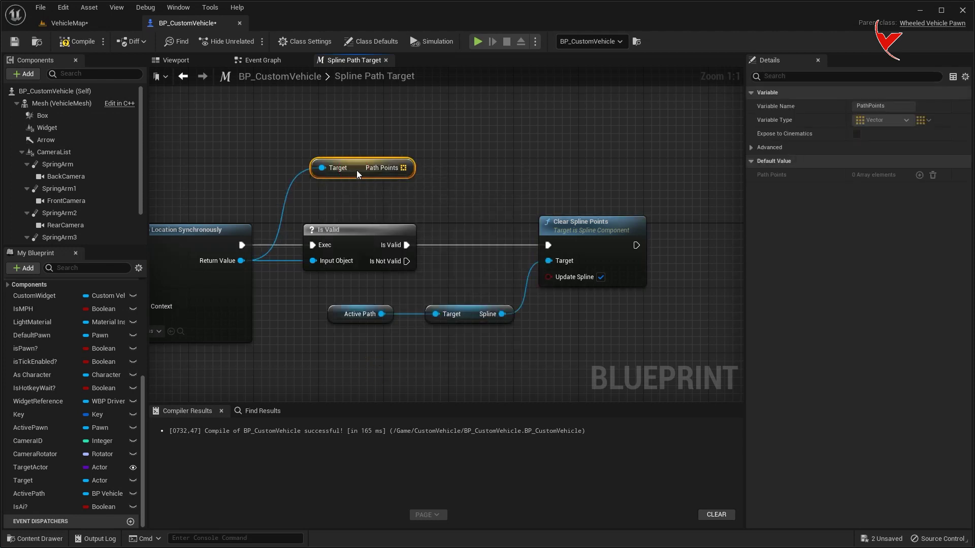
{"action": "right_click_drag", "start_coordinate": [356, 170], "coordinate": [257, 189]}
{"action": "left_click_drag", "start_coordinate": [257, 189], "coordinate": [539, 211]}
{"action": "type", "text": "for"}
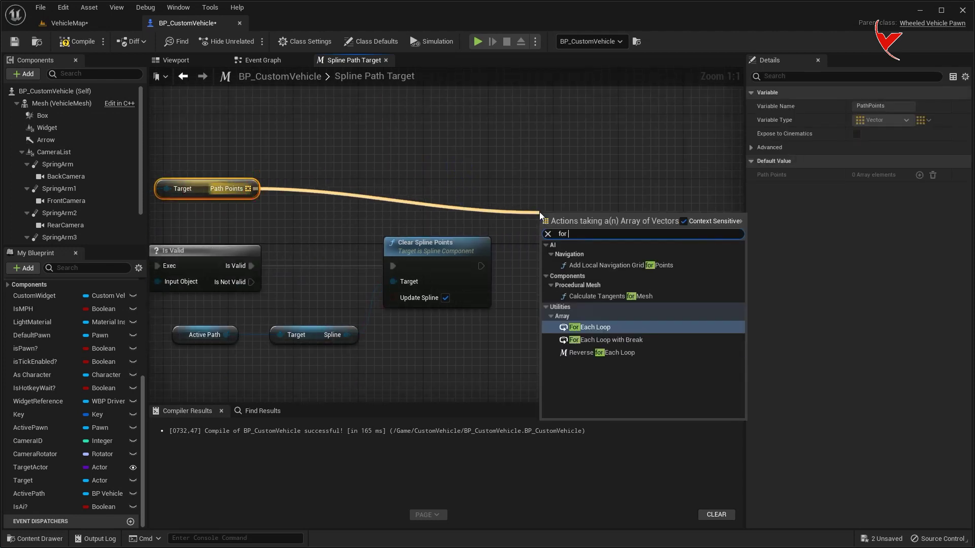
{"action": "left_click", "coordinate": [612, 329]}
{"action": "left_click_drag", "start_coordinate": [481, 266], "coordinate": [561, 261]}
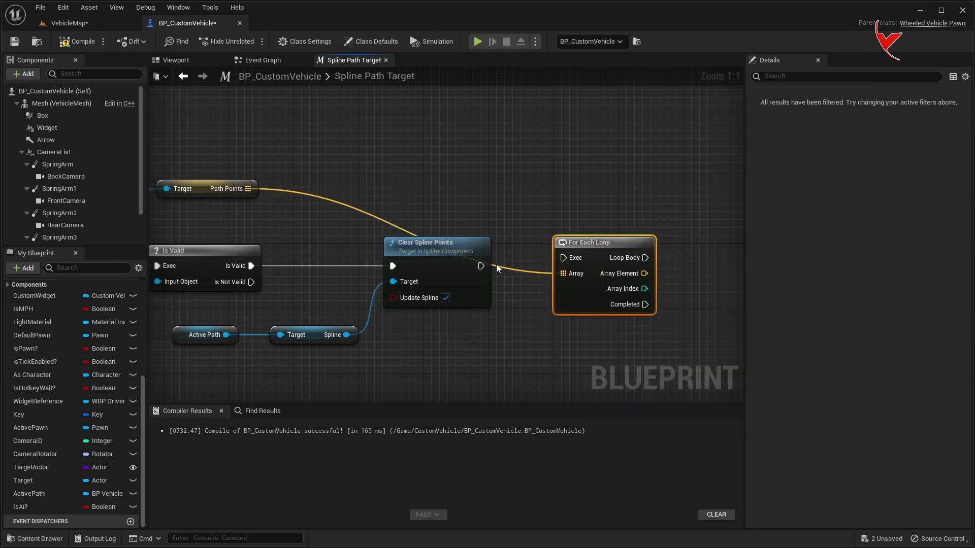
Reroute the Path Points wire and add an Add Spline Point node from the Spline
{"action": "double_click", "coordinate": [508, 276]}
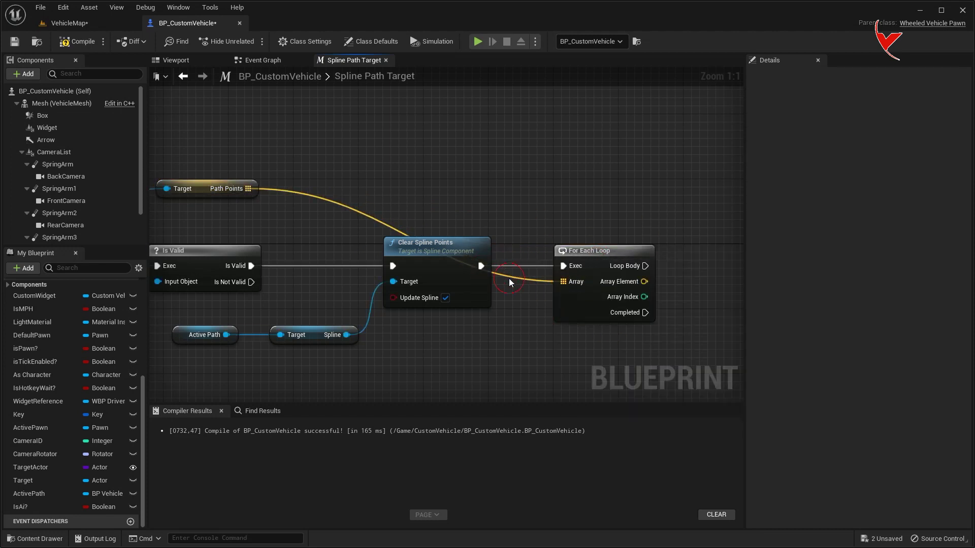
{"action": "left_click_drag", "start_coordinate": [509, 276], "coordinate": [517, 198]}
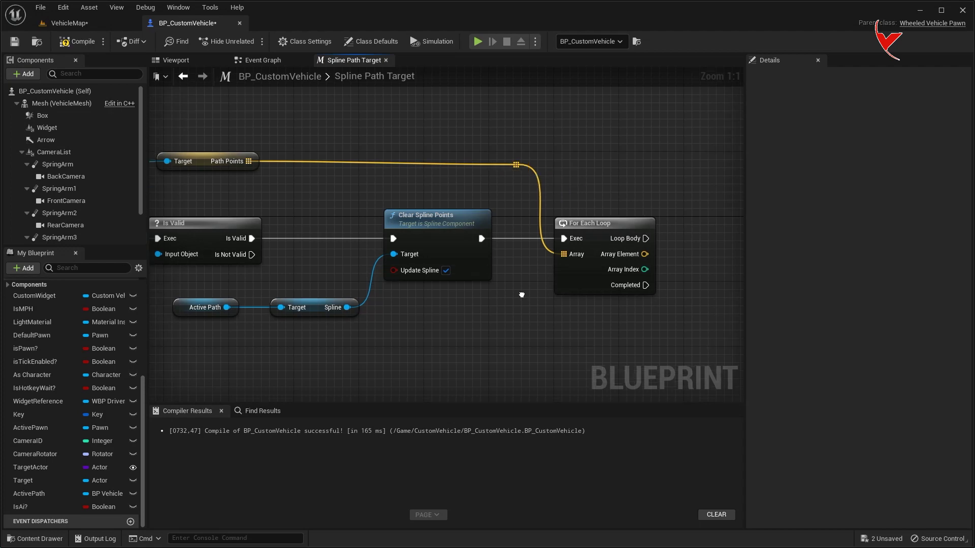
{"action": "left_click_drag", "start_coordinate": [438, 308], "coordinate": [549, 258]}
{"action": "type", "text": "add spline p"}
{"action": "left_click", "coordinate": [602, 337]}
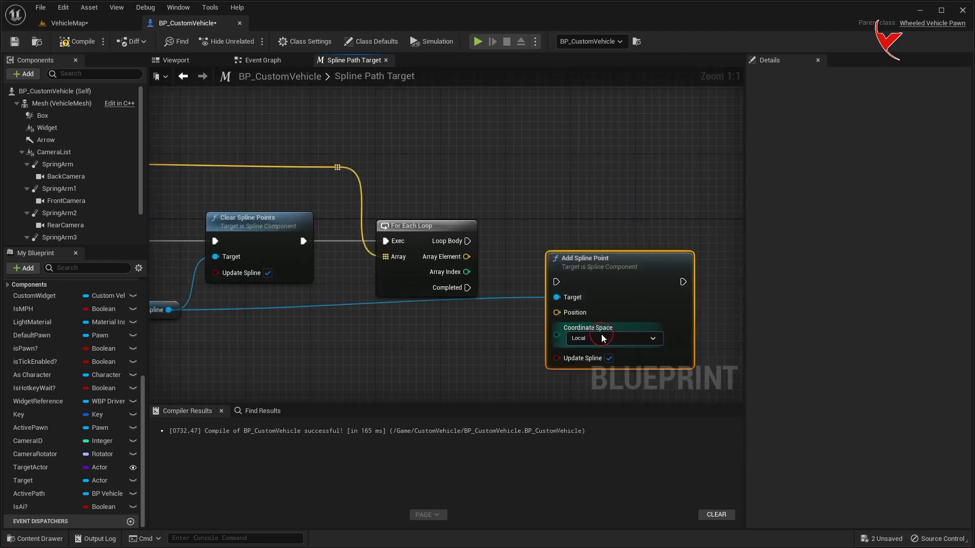
{"action": "left_click_drag", "start_coordinate": [594, 259], "coordinate": [603, 218]}
Route Spline to Add Spline Point's Target, feed Array Element to Position, set coordinate space
{"action": "double_click", "coordinate": [521, 261]}
{"action": "left_click_drag", "start_coordinate": [517, 260], "coordinate": [492, 315]}
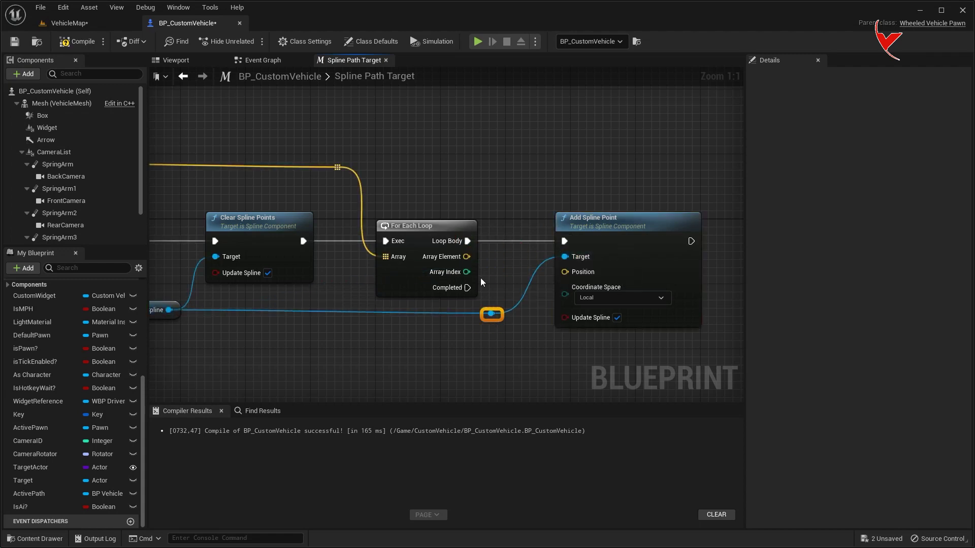
{"action": "left_click_drag", "start_coordinate": [466, 256], "coordinate": [565, 272]}
{"action": "left_click", "coordinate": [615, 300]}
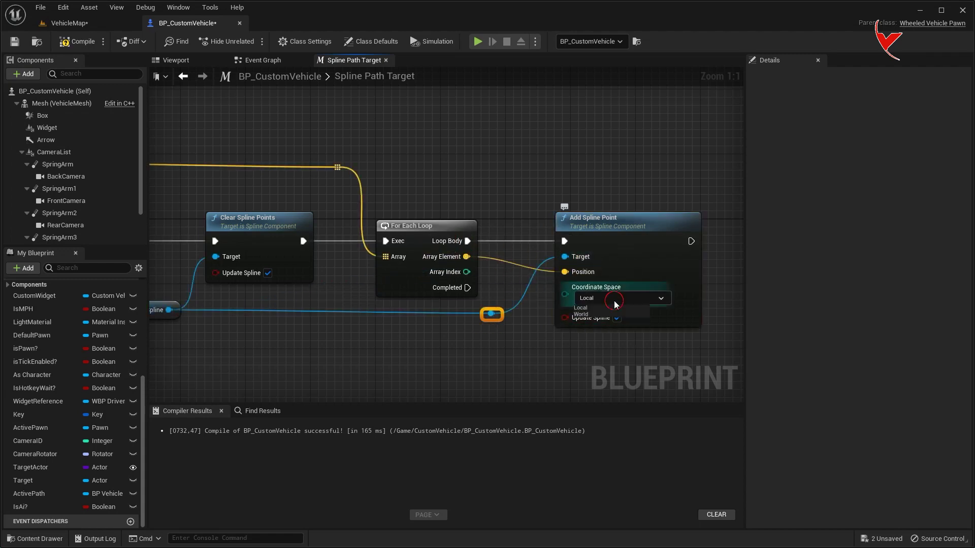
{"action": "left_click", "coordinate": [263, 61]}
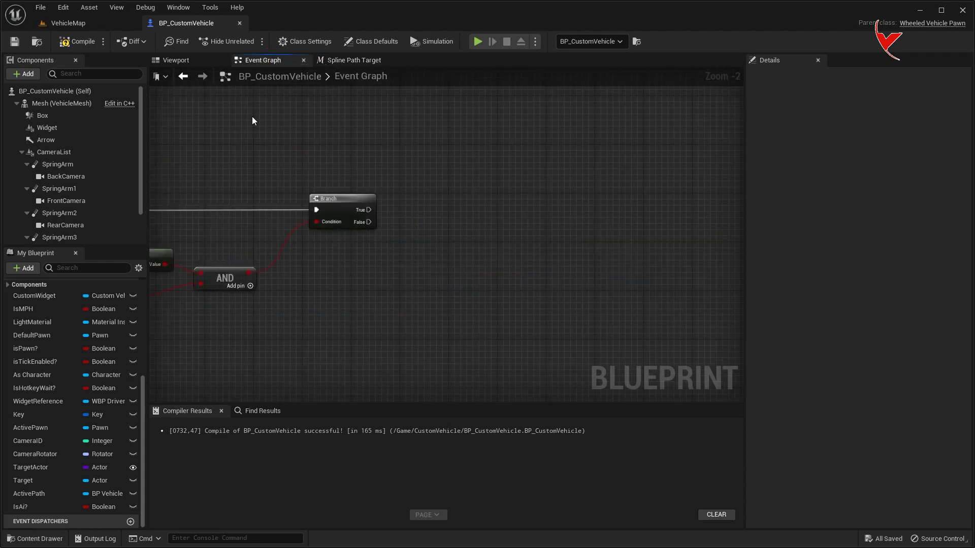
Place the SplinePathTarget macro in the Event Graph after the Branch
{"action": "scroll", "coordinate": [105, 323], "scroll_direction": "up", "scroll_amount": 5}
{"action": "mouse_move", "coordinate": [49, 339]}
{"action": "left_mouse_down"}
{"action": "mouse_move", "coordinate": [413, 201]}
{"action": "mouse_move", "coordinate": [413, 218]}
{"action": "left_mouse_up"}
{"action": "scroll", "coordinate": [104, 321], "scroll_direction": "up", "scroll_amount": 2}
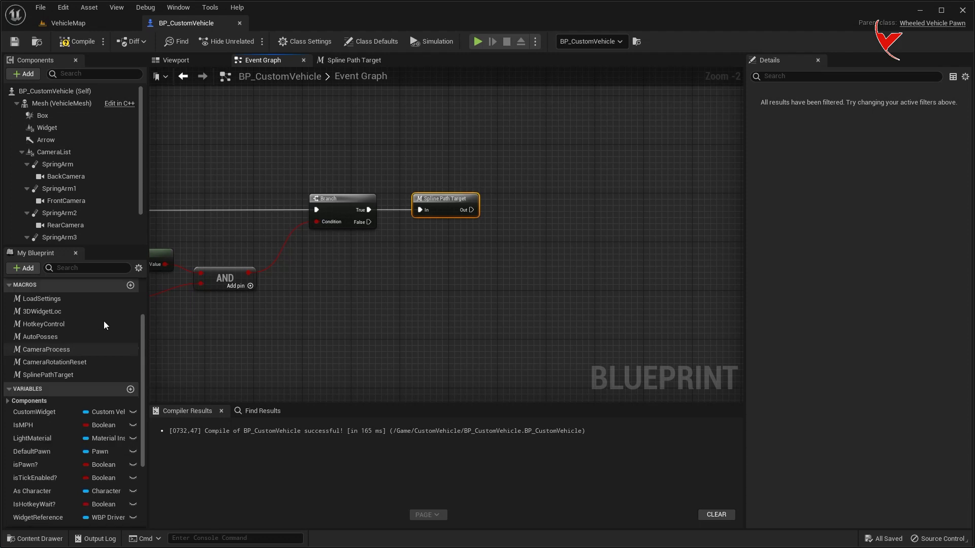
{"action": "scroll", "coordinate": [104, 321], "scroll_direction": "up", "scroll_amount": 2}
Create a macro named AIPathDetectCalc with an exec input In and an output Out
{"action": "left_click", "coordinate": [130, 301]}
{"action": "key", "text": "Return"}
{"action": "left_click", "coordinate": [957, 175]}
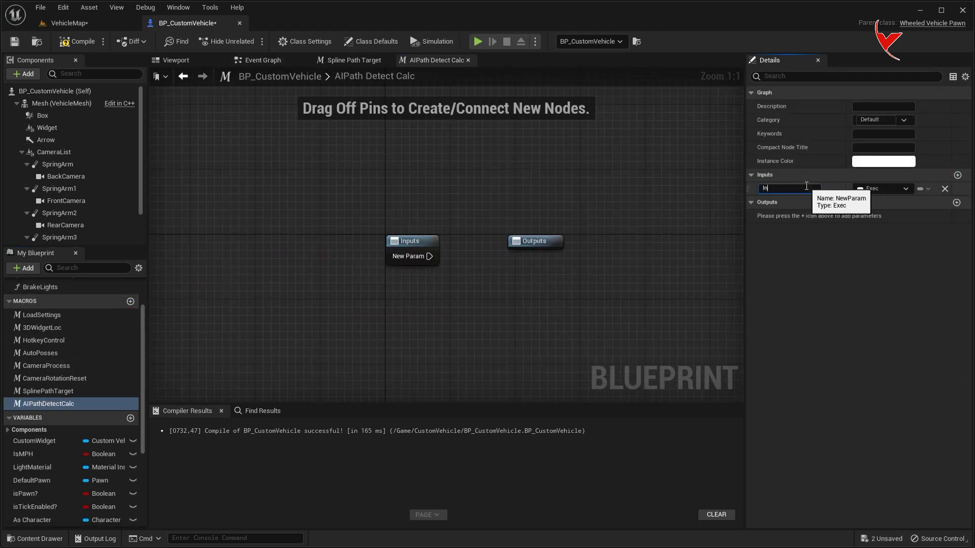
{"action": "left_click", "coordinate": [956, 202]}
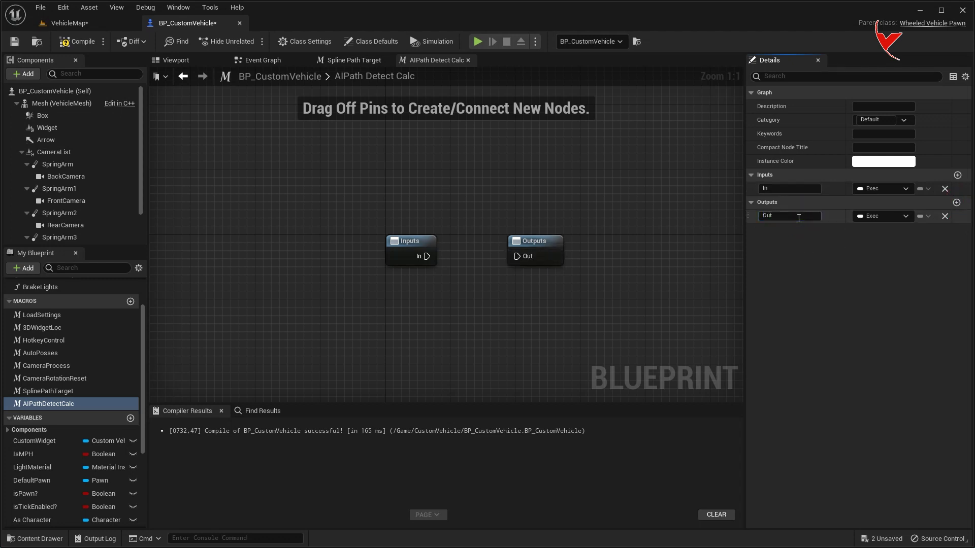
Add a float output named SteeringValue to the macro and save the blueprint
{"action": "left_click", "coordinate": [957, 203]}
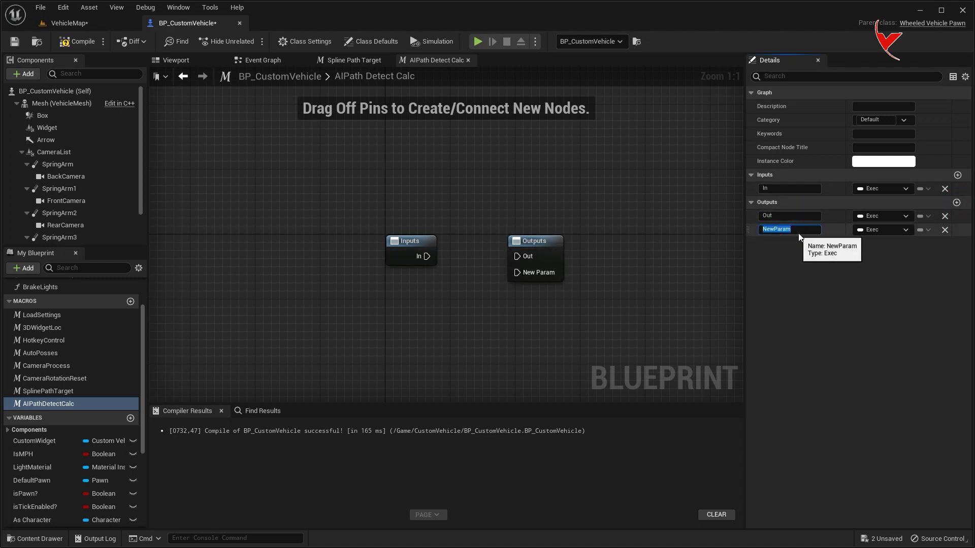
{"action": "key", "text": "Return"}
{"action": "left_click", "coordinate": [860, 234]}
{"action": "left_click", "coordinate": [876, 307]}
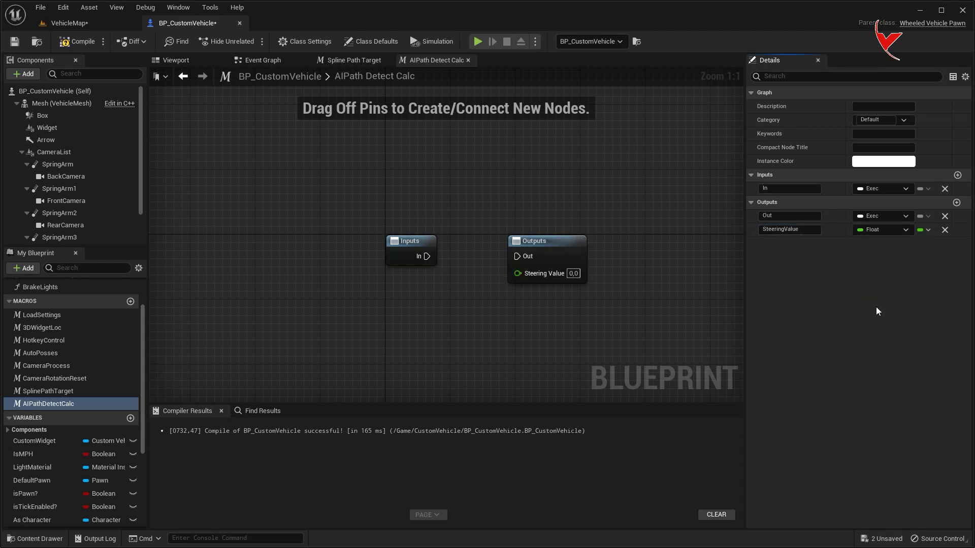
{"action": "scroll", "coordinate": [544, 299], "scroll_direction": "down", "scroll_amount": 2}
{"action": "left_click_drag", "start_coordinate": [495, 220], "coordinate": [607, 219]}
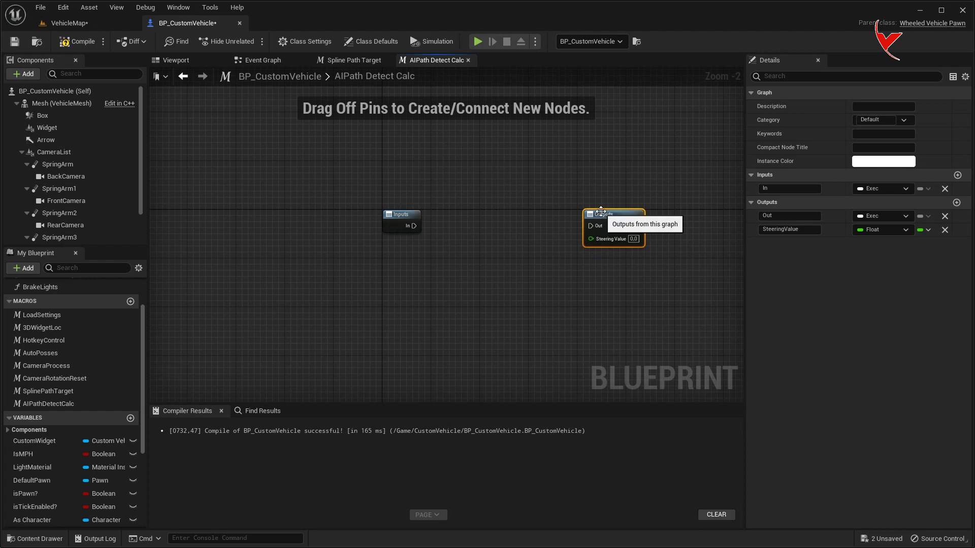
{"action": "key", "text": "ctrl+shift+s"}
{"action": "scroll", "coordinate": [601, 219], "scroll_direction": "down", "scroll_amount": 3}
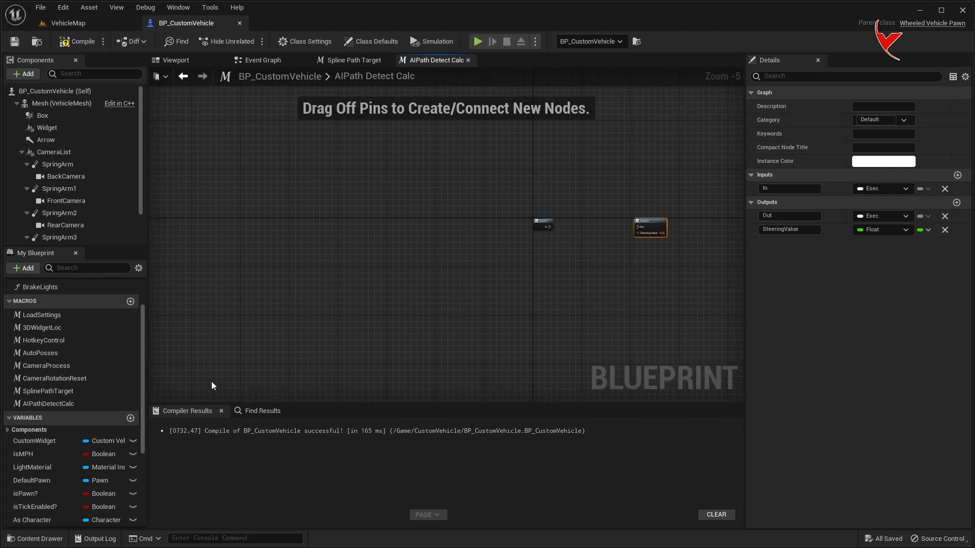
Read the ActivePath variable and get its Spline component
{"action": "scroll", "coordinate": [100, 470], "scroll_direction": "down", "scroll_amount": 4}
{"action": "mouse_move", "coordinate": [67, 493]}
{"action": "left_mouse_down"}
{"action": "mouse_move", "coordinate": [260, 173]}
{"action": "mouse_move", "coordinate": [321, 169]}
{"action": "left_mouse_up"}
{"action": "left_click", "coordinate": [269, 191]}
{"action": "scroll", "coordinate": [276, 187], "scroll_direction": "up", "scroll_amount": 3}
{"action": "type", "text": "get sp"}
{"action": "scroll", "coordinate": [439, 332], "scroll_direction": "down", "scroll_amount": 5}
{"action": "left_click", "coordinate": [373, 366]}
Add Find Tangent Closest to World Location on the spline, fed by Get Actor Location
{"action": "scroll", "coordinate": [381, 211], "scroll_direction": "up", "scroll_amount": 1}
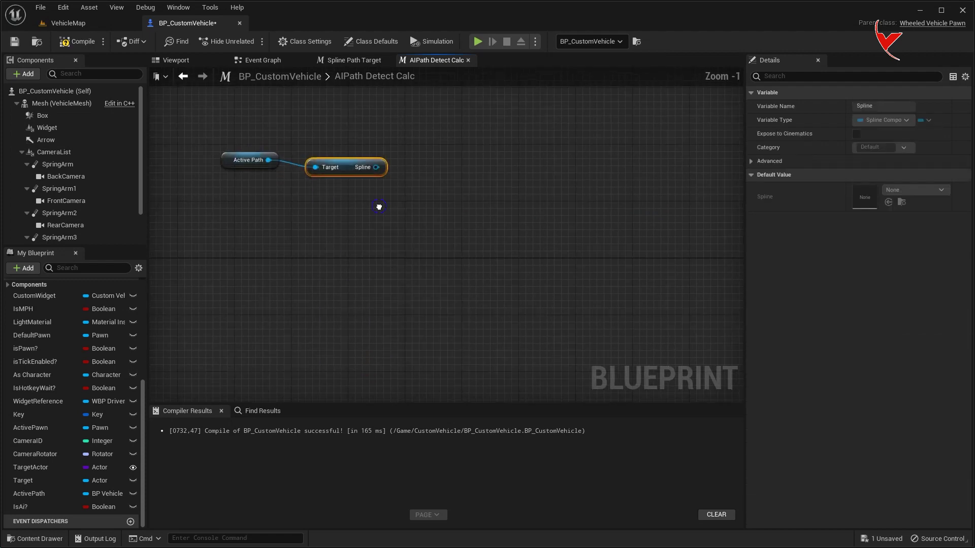
{"action": "scroll", "coordinate": [356, 199], "scroll_direction": "up", "scroll_amount": 1}
{"action": "left_click_drag", "start_coordinate": [397, 220], "coordinate": [398, 220]}
{"action": "type", "text": "find tange"}
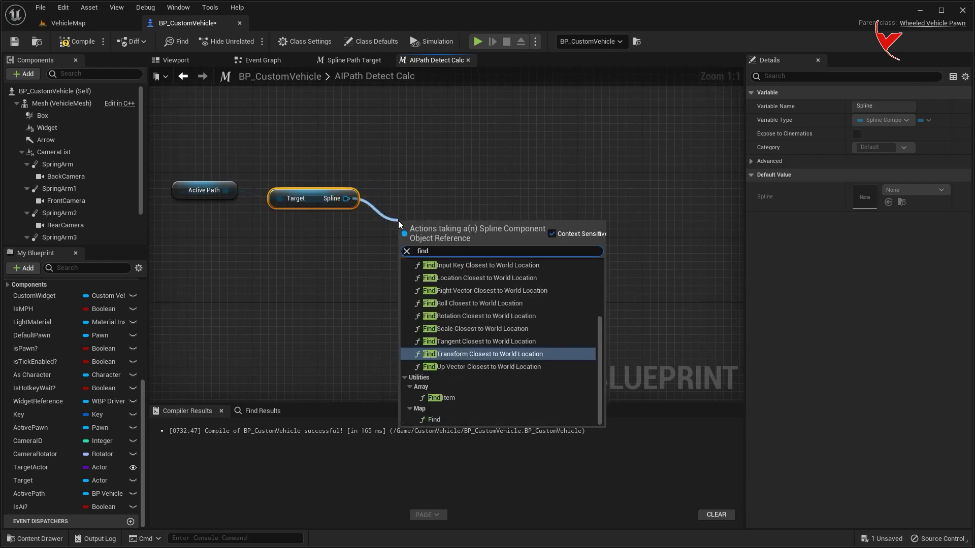
{"action": "left_click", "coordinate": [449, 273]}
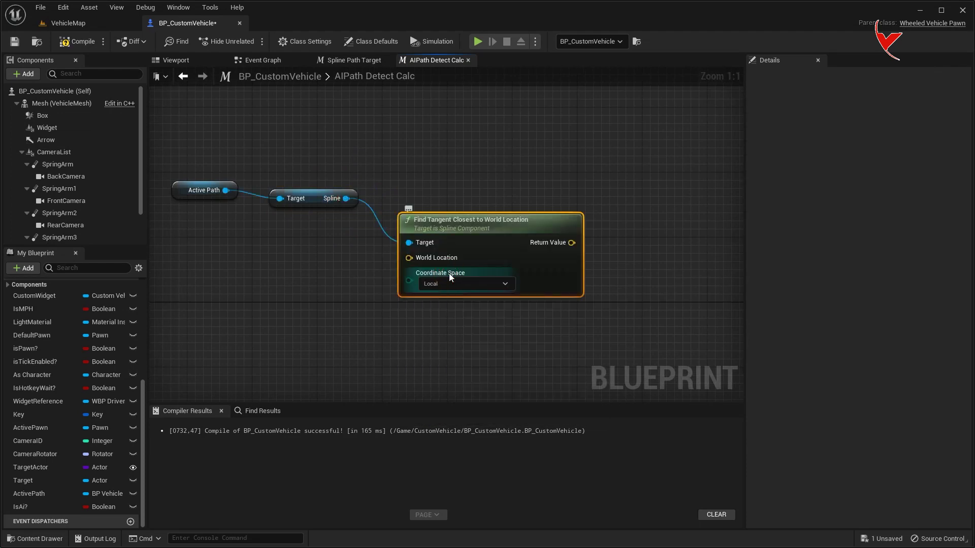
{"action": "right_click_drag", "start_coordinate": [213, 287], "coordinate": [346, 257]}
{"action": "right_click", "coordinate": [305, 262]}
{"action": "type", "text": "get actor loca"}
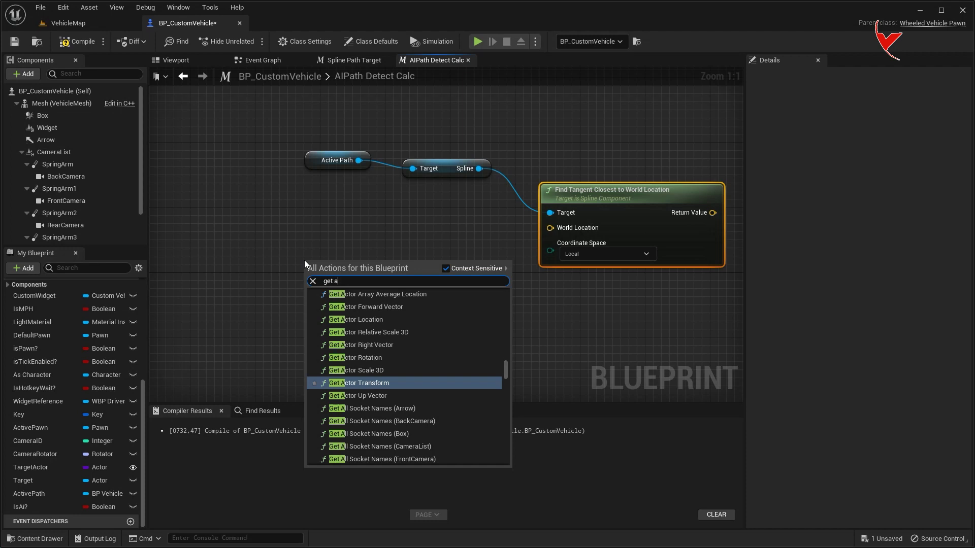
{"action": "left_click", "coordinate": [348, 317]}
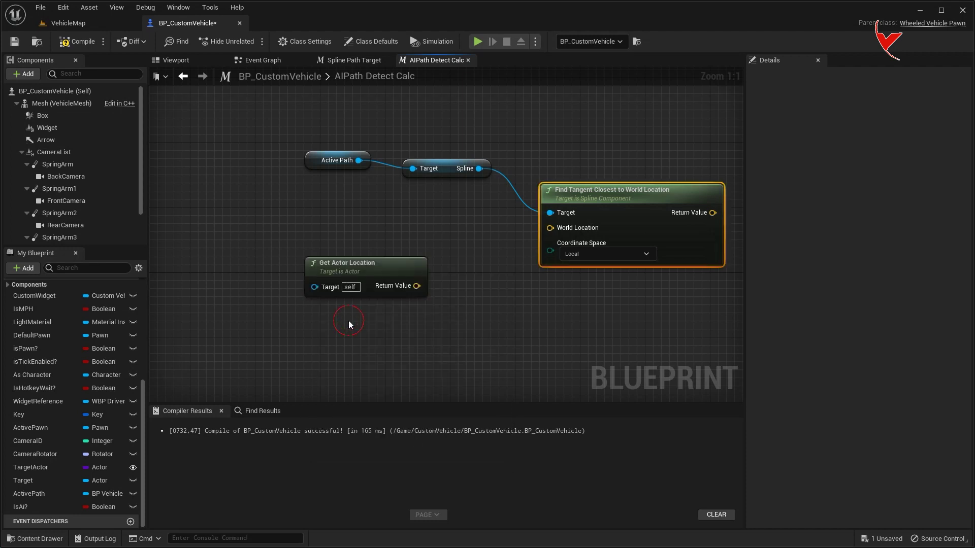
{"action": "left_click_drag", "start_coordinate": [367, 267], "coordinate": [325, 268]}
{"action": "left_click_drag", "start_coordinate": [378, 285], "coordinate": [549, 229]}
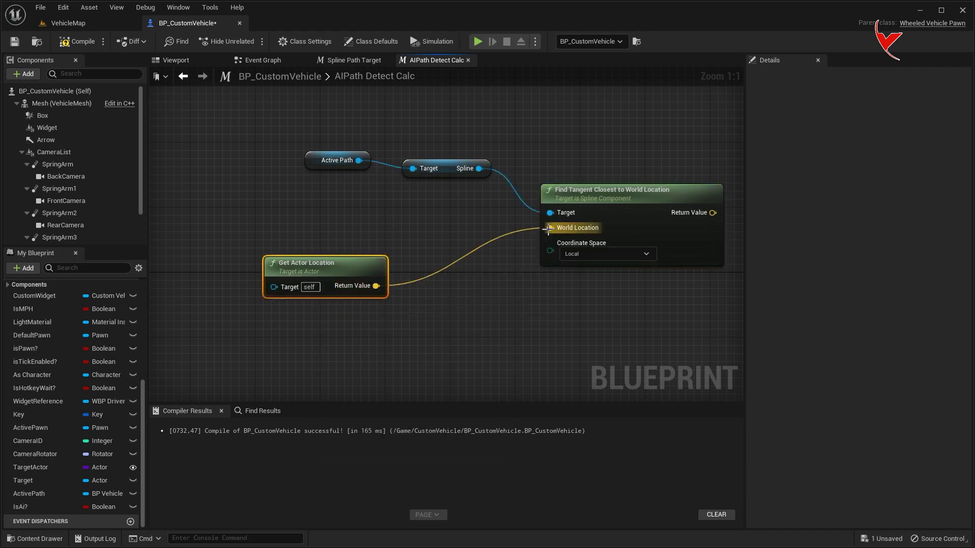
Normalize the tangent's Return Value
{"action": "right_click_drag", "start_coordinate": [626, 290], "coordinate": [359, 285]}
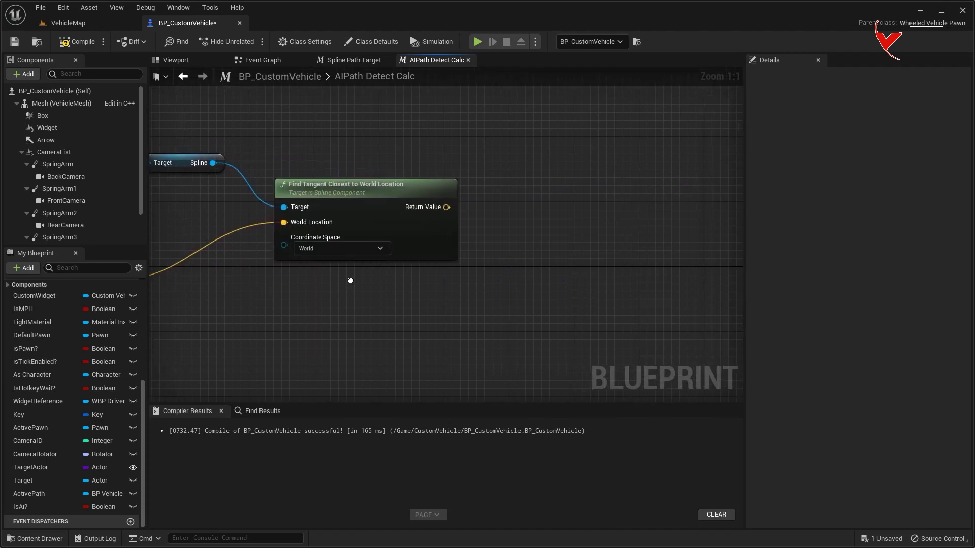
{"action": "left_click_drag", "start_coordinate": [446, 207], "coordinate": [483, 208]}
{"action": "type", "text": "normalize"}
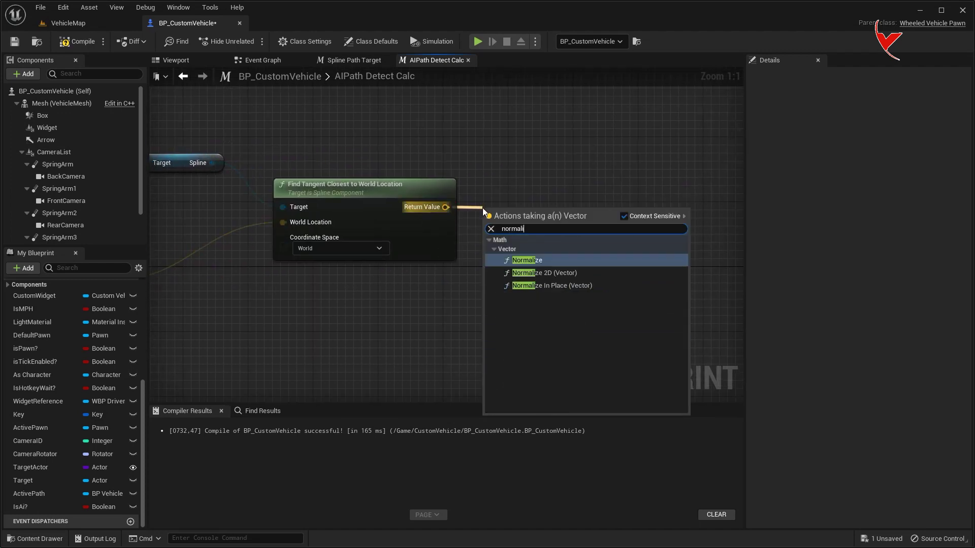
{"action": "key", "text": "Return"}
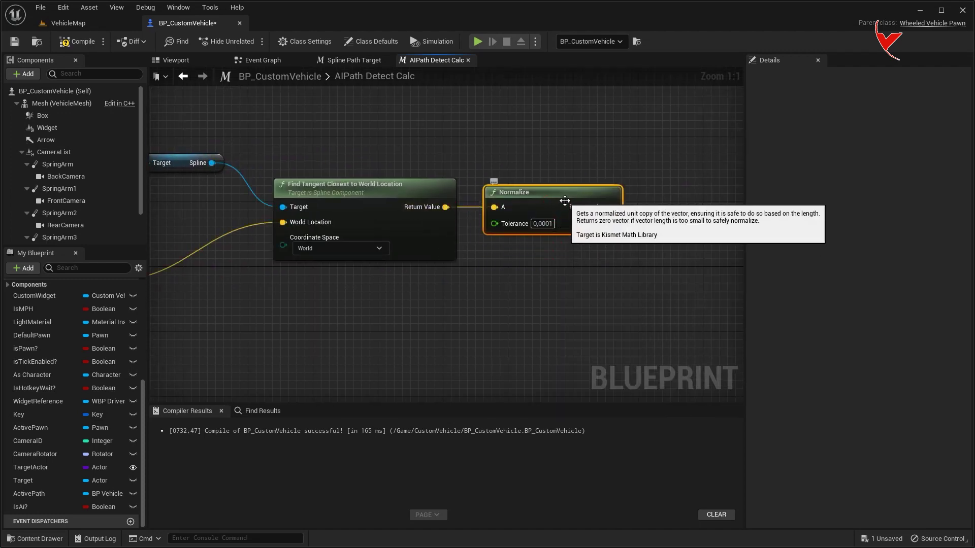
{"action": "right_click_drag", "start_coordinate": [564, 201], "coordinate": [362, 202]}
Multiply the normalized tangent by a float of 200
{"action": "left_click_drag", "start_coordinate": [407, 207], "coordinate": [450, 209]}
{"action": "type", "text": "*"}
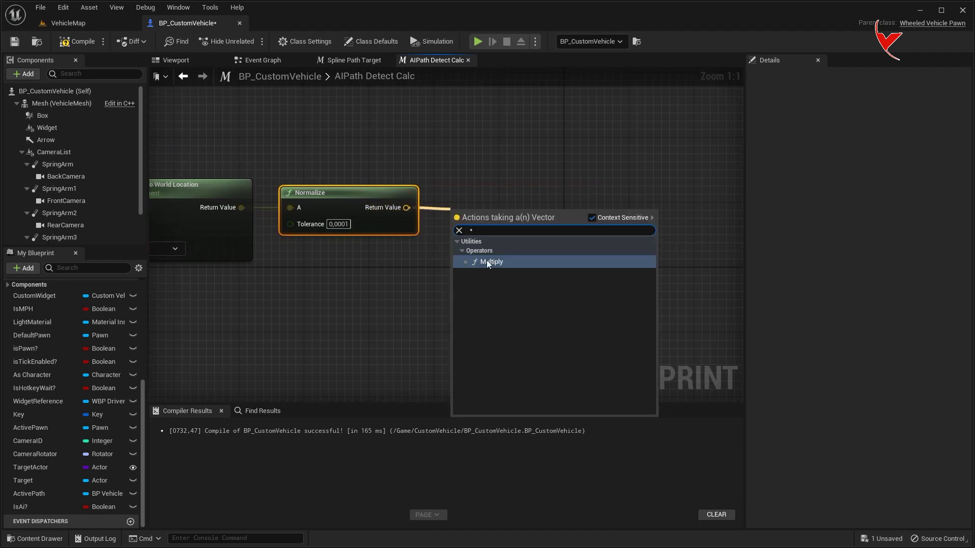
{"action": "left_click", "coordinate": [488, 262]}
{"action": "right_click", "coordinate": [461, 221]}
{"action": "mouse_move", "coordinate": [503, 366]}
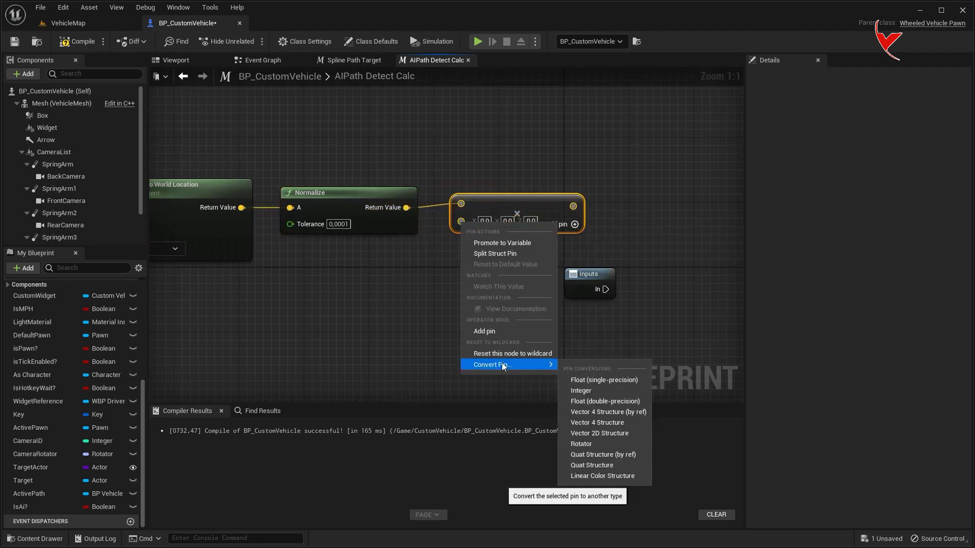
{"action": "left_click", "coordinate": [604, 401]}
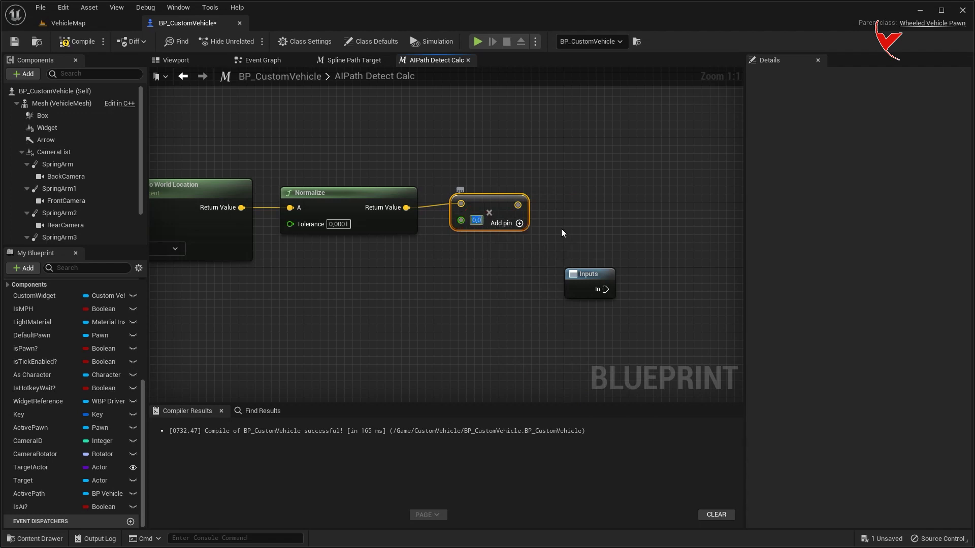
{"action": "type", "text": "200"}
{"action": "key", "text": "Return"}
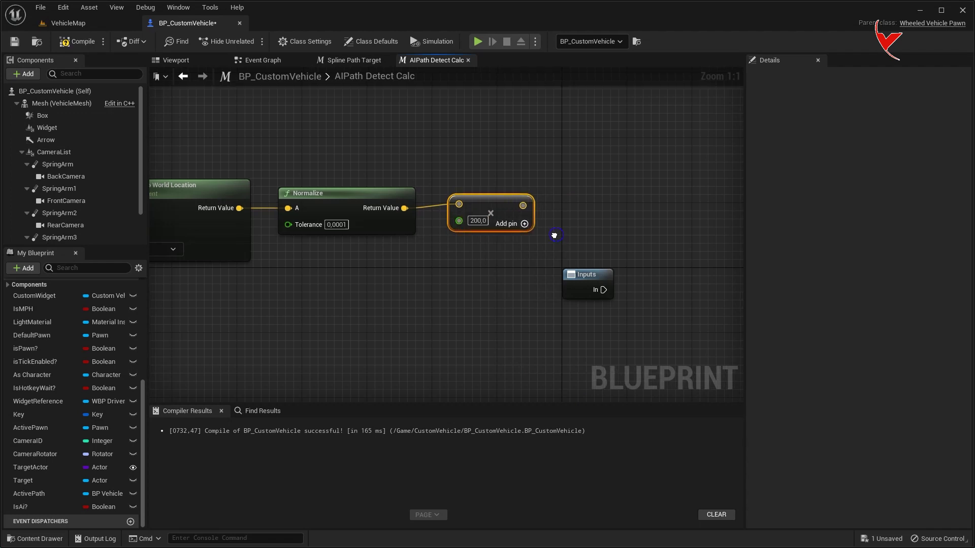
Add the scaled tangent to the actor location with a vector Add node and tidy the nodes
{"action": "right_click_drag", "start_coordinate": [561, 238], "coordinate": [469, 199]}
{"action": "left_click_drag", "start_coordinate": [494, 233], "coordinate": [542, 232]}
{"action": "left_click_drag", "start_coordinate": [433, 167], "coordinate": [478, 188]}
{"action": "type", "text": "add"}
{"action": "key", "text": "Return"}
{"action": "scroll", "coordinate": [337, 163], "scroll_direction": "down", "scroll_amount": 5}
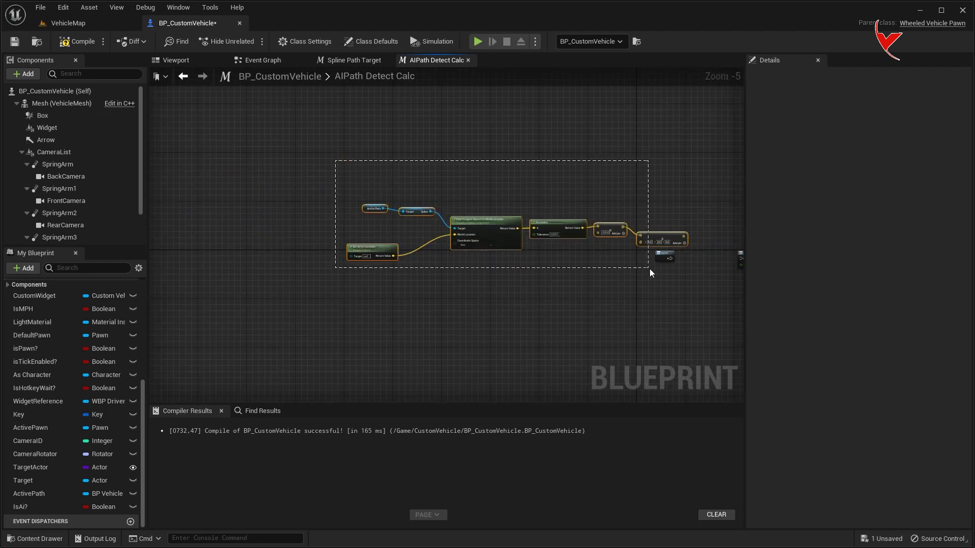
{"action": "left_click_drag", "start_coordinate": [335, 161], "coordinate": [647, 272]}
{"action": "left_click_drag", "start_coordinate": [660, 239], "coordinate": [589, 175]}
{"action": "scroll", "coordinate": [589, 174], "scroll_direction": "up", "scroll_amount": 1}
{"action": "left_click_drag", "start_coordinate": [625, 131], "coordinate": [630, 147]}
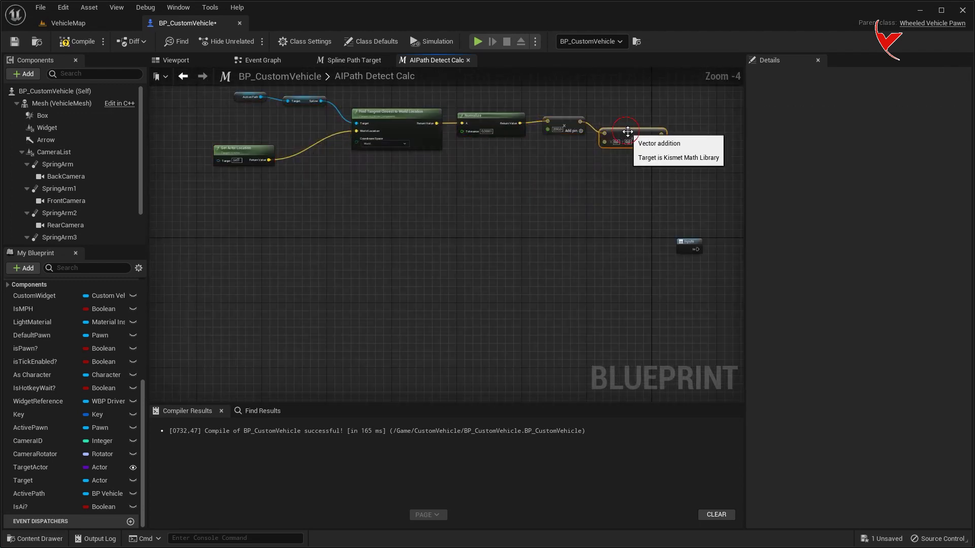
{"action": "left_click_drag", "start_coordinate": [267, 159], "coordinate": [609, 161]}
{"action": "left_click", "coordinate": [592, 185]}
{"action": "right_click_drag", "start_coordinate": [592, 185], "coordinate": [590, 243]}
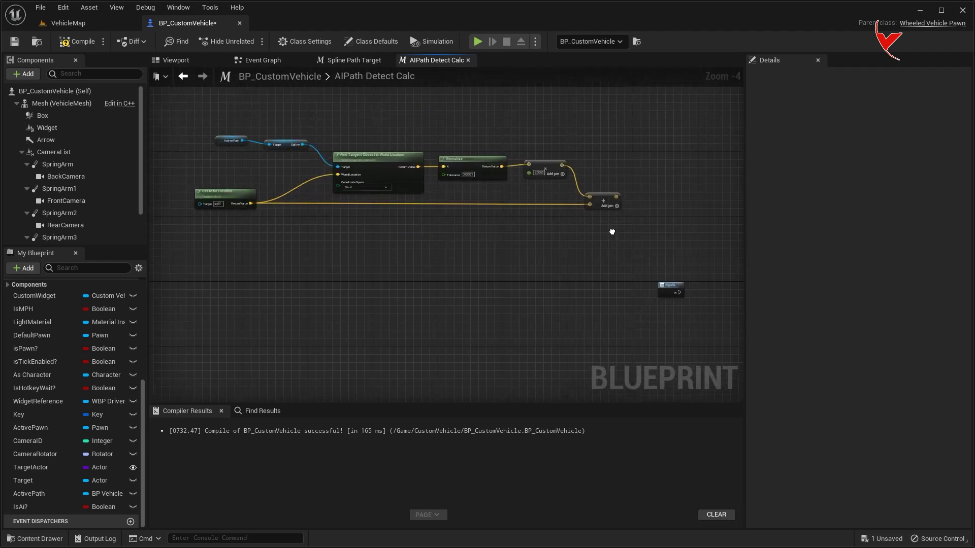
Add Find Location Closest to World Location on the spline, fed by the offset location in World space
{"action": "left_click_drag", "start_coordinate": [296, 162], "coordinate": [659, 157]}
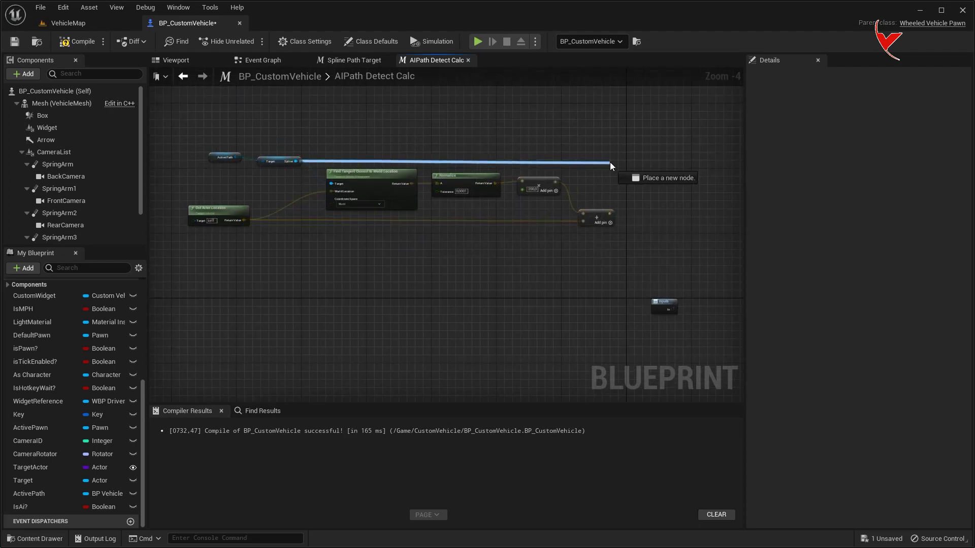
{"action": "type", "text": "find loca"}
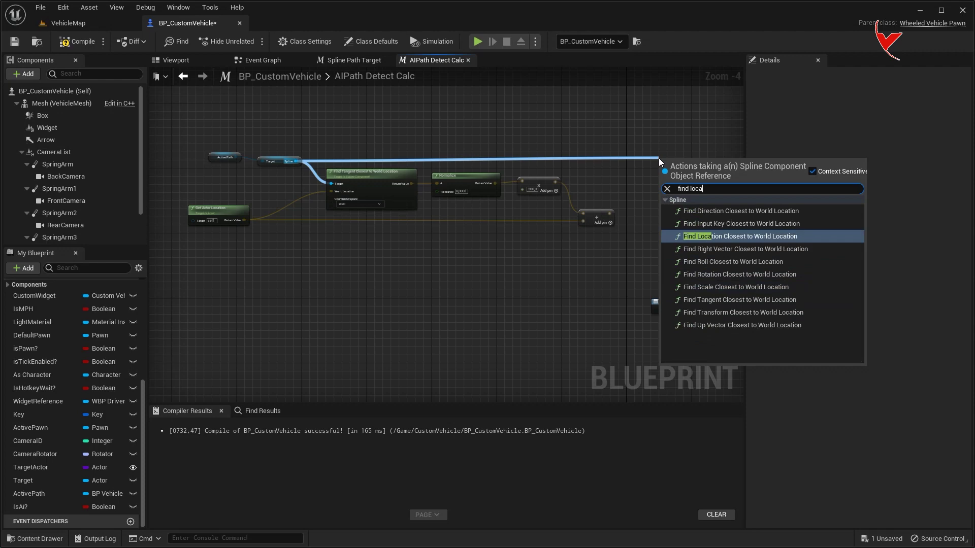
{"action": "left_click", "coordinate": [724, 238]}
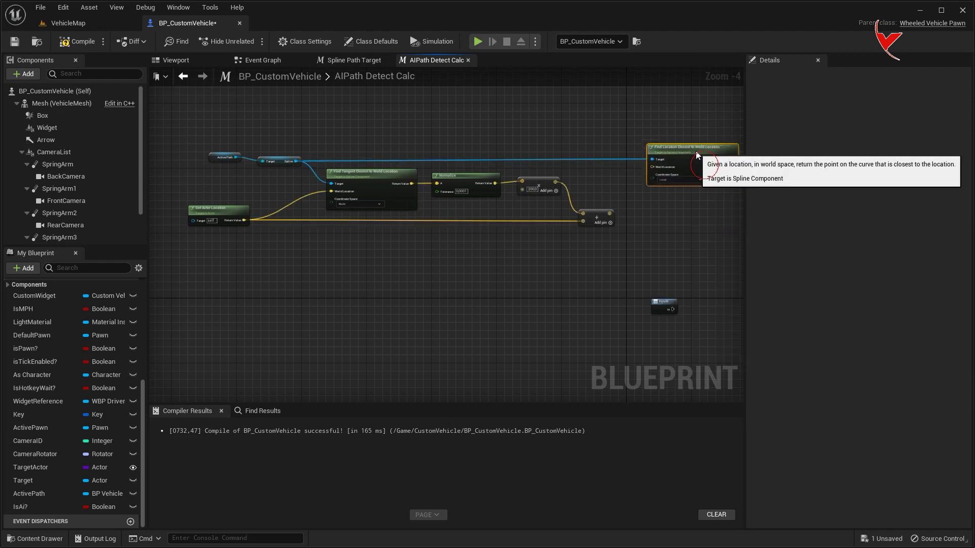
{"action": "scroll", "coordinate": [700, 163], "scroll_direction": "up", "scroll_amount": 4}
{"action": "left_click_drag", "start_coordinate": [452, 254], "coordinate": [559, 160]}
{"action": "left_click", "coordinate": [584, 185]}
{"action": "left_click", "coordinate": [589, 199]}
{"action": "right_click_drag", "start_coordinate": [662, 227], "coordinate": [400, 221]}
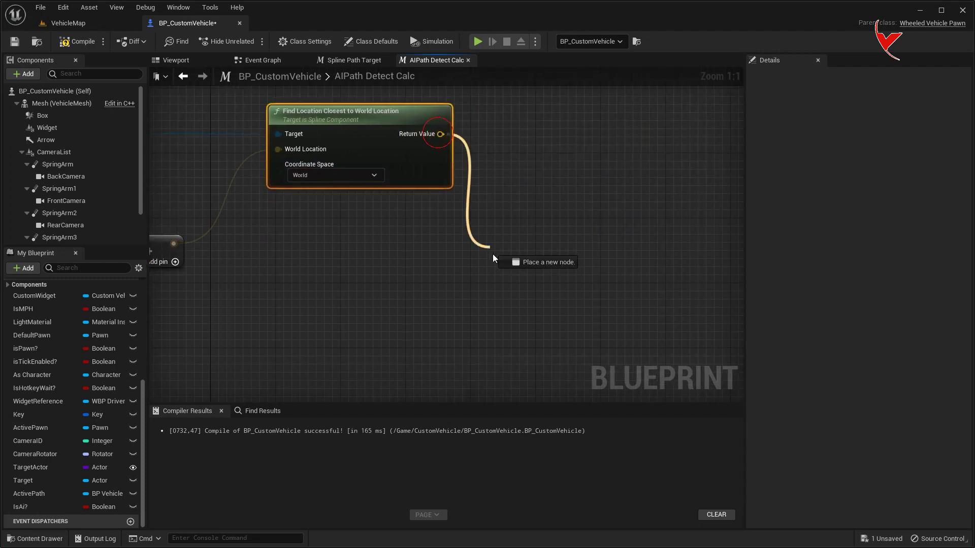
Add Find Look at Rotation from the actor location toward the closest spline location
{"action": "left_click_drag", "start_coordinate": [441, 134], "coordinate": [495, 259]}
{"action": "type", "text": "find look"}
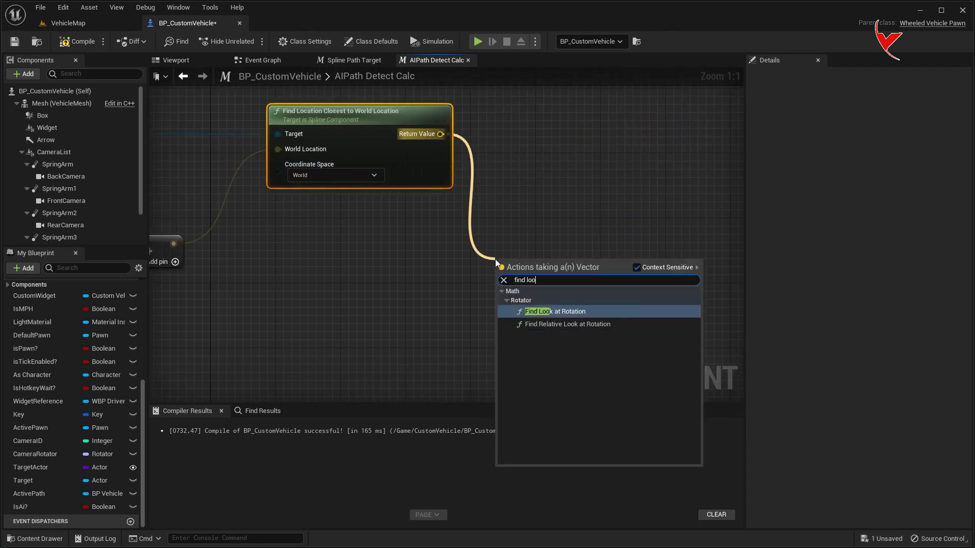
{"action": "left_click", "coordinate": [550, 312]}
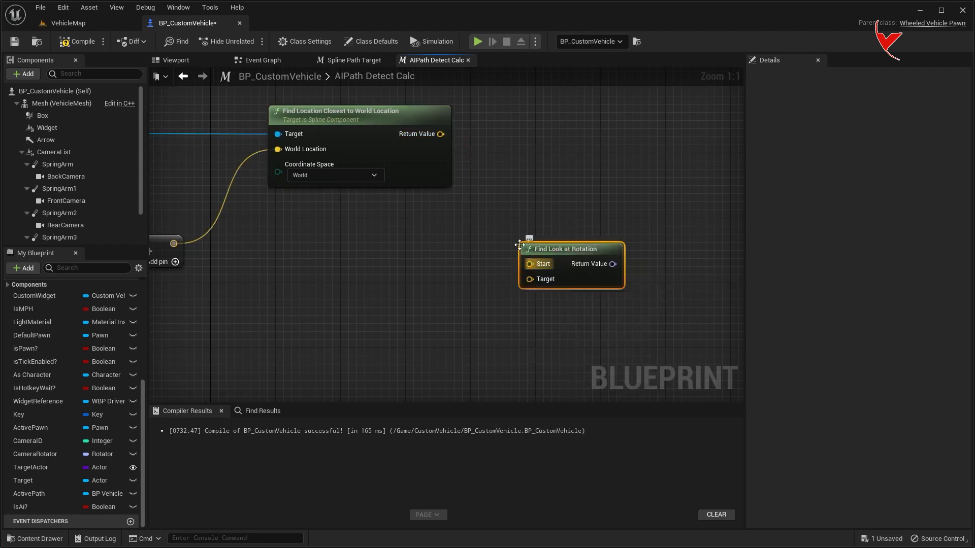
{"action": "left_click_drag", "start_coordinate": [441, 134], "coordinate": [529, 279]}
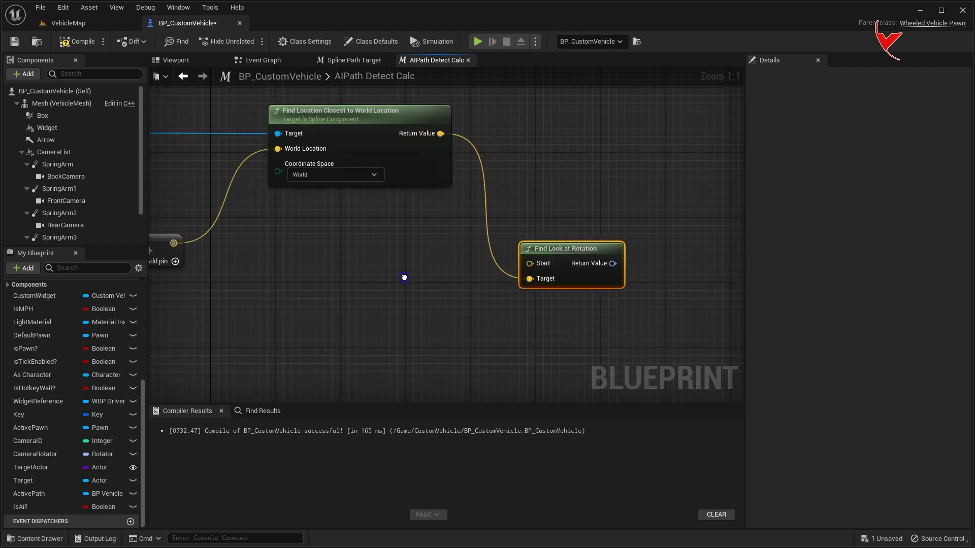
{"action": "right_click_drag", "start_coordinate": [405, 278], "coordinate": [553, 257]}
{"action": "scroll", "coordinate": [511, 263], "scroll_direction": "down", "scroll_amount": 3}
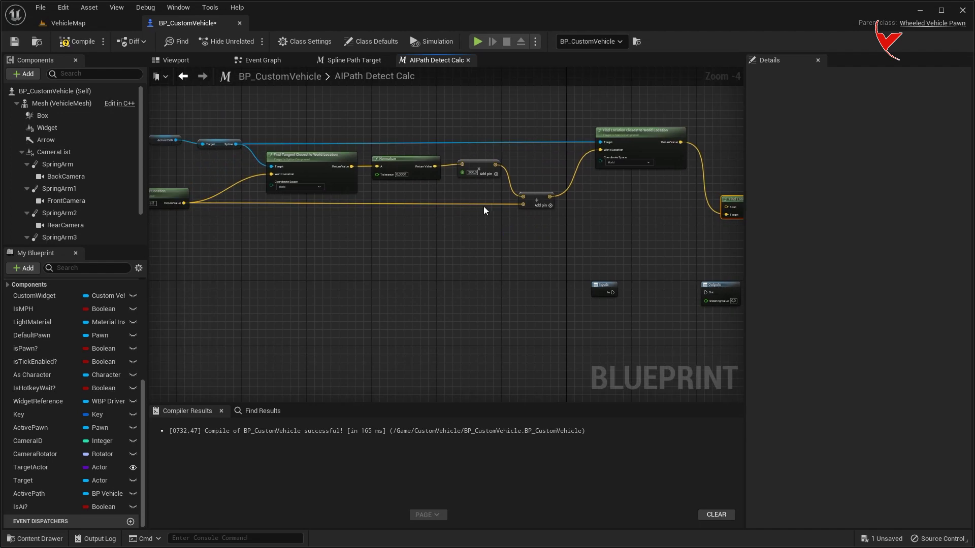
{"action": "left_click_drag", "start_coordinate": [184, 203], "coordinate": [727, 207]}
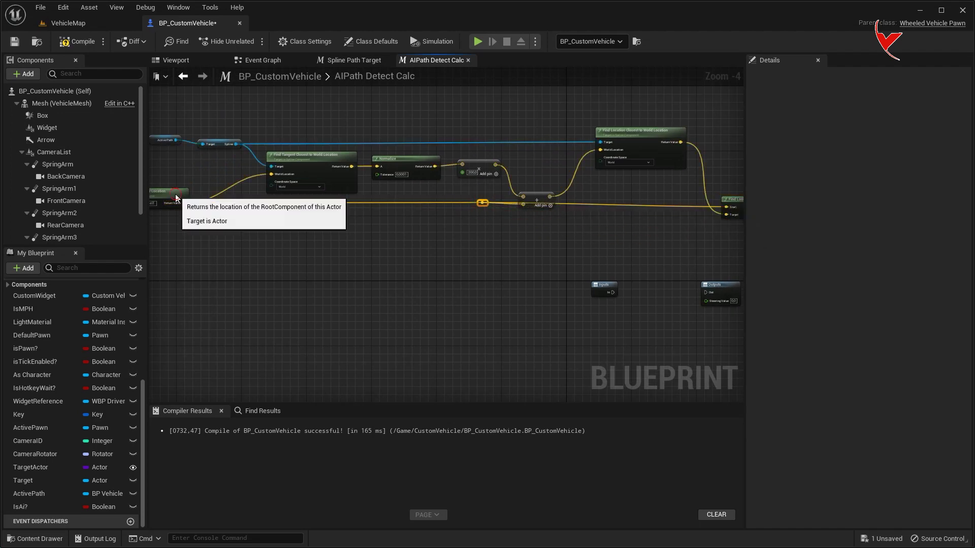
{"action": "scroll", "coordinate": [592, 201], "scroll_direction": "up", "scroll_amount": 3}
{"action": "left_click_drag", "start_coordinate": [591, 201], "coordinate": [592, 229]}
{"action": "right_click_drag", "start_coordinate": [592, 232], "coordinate": [322, 295]}
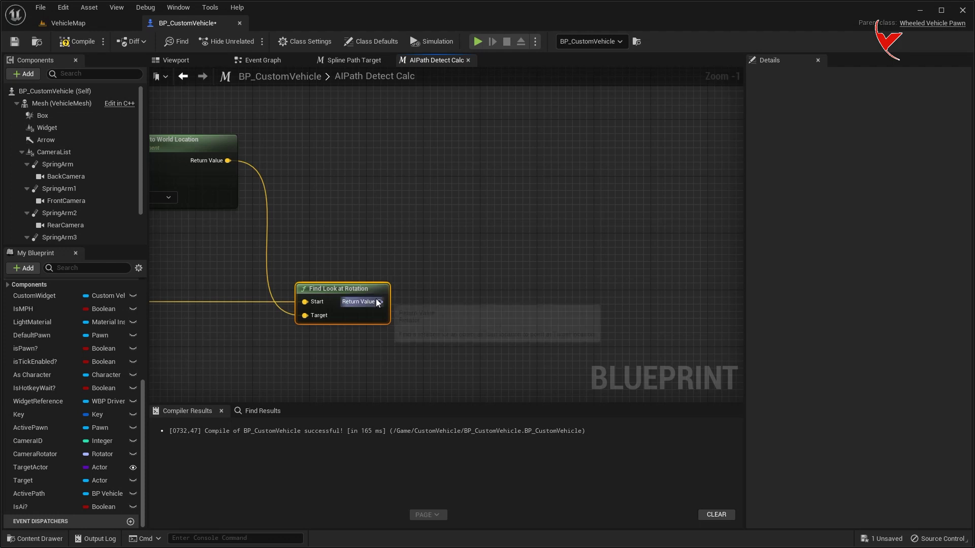
Compute Delta (Rotator) between the look-at rotation and Get Actor Rotation, splitting the result
{"action": "left_click_drag", "start_coordinate": [378, 302], "coordinate": [452, 300]}
{"action": "type", "text": "delta"}
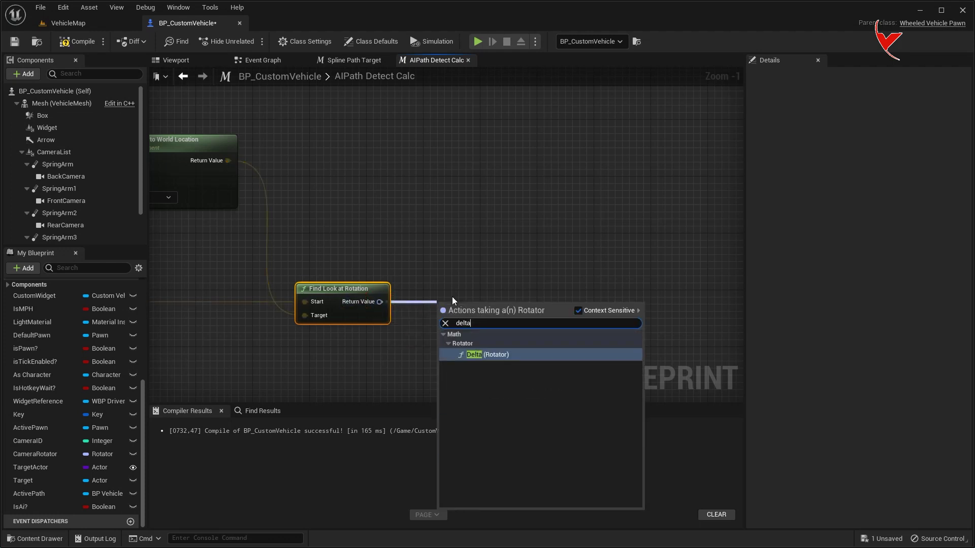
{"action": "left_click", "coordinate": [484, 355]}
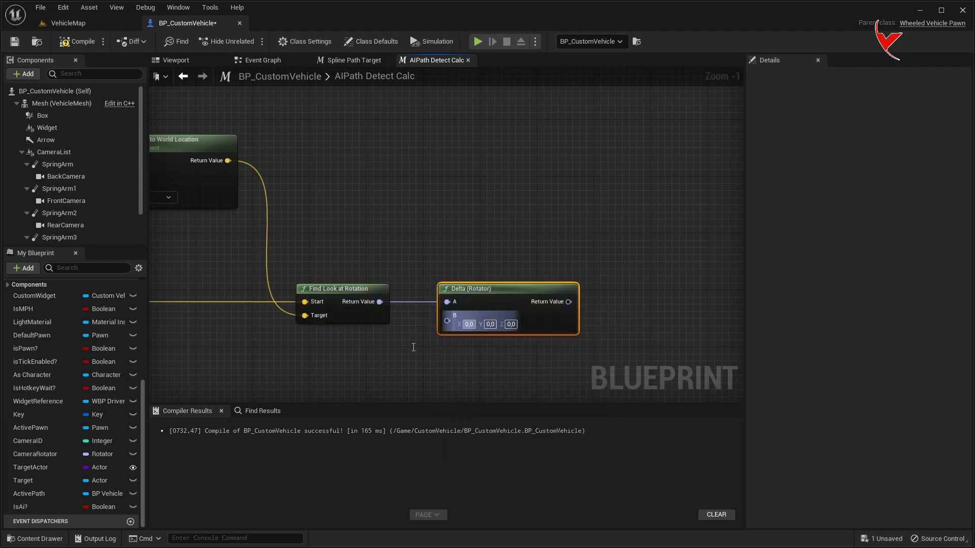
{"action": "right_click_drag", "start_coordinate": [413, 348], "coordinate": [524, 288]}
{"action": "right_click", "coordinate": [415, 296]}
{"action": "type", "text": "get actor rotation"}
{"action": "key", "text": "Return"}
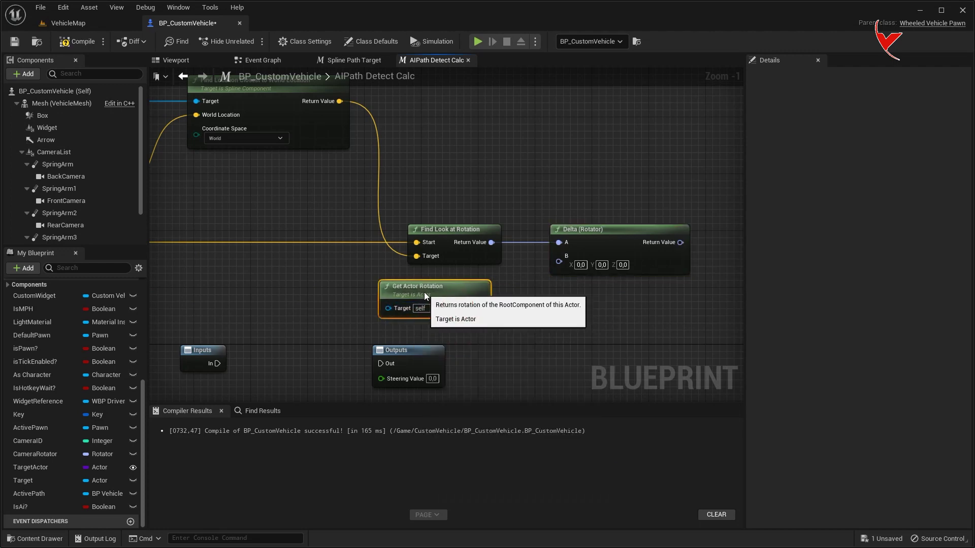
{"action": "left_click_drag", "start_coordinate": [487, 308], "coordinate": [557, 259]}
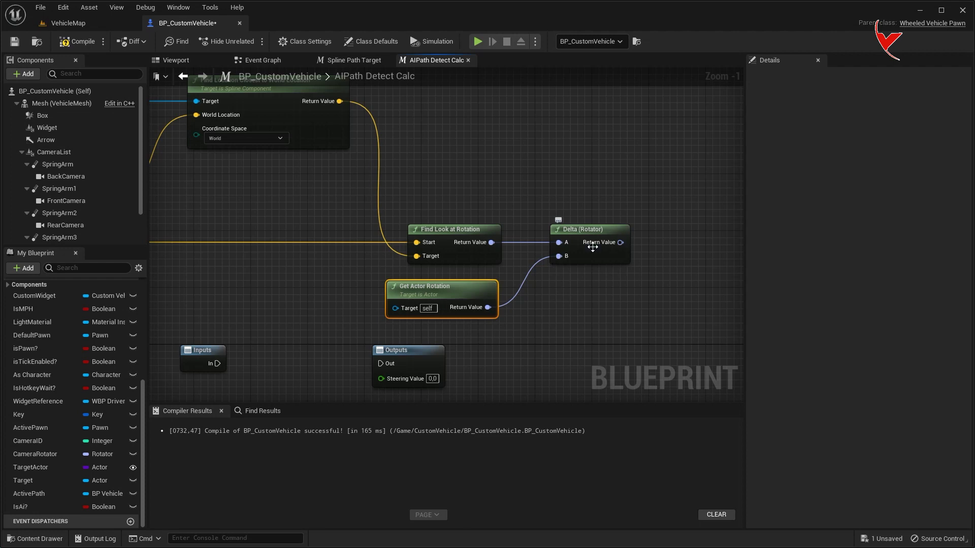
{"action": "right_click", "coordinate": [620, 242]}
{"action": "left_click", "coordinate": [637, 274]}
{"action": "right_click_drag", "start_coordinate": [637, 275], "coordinate": [455, 264]}
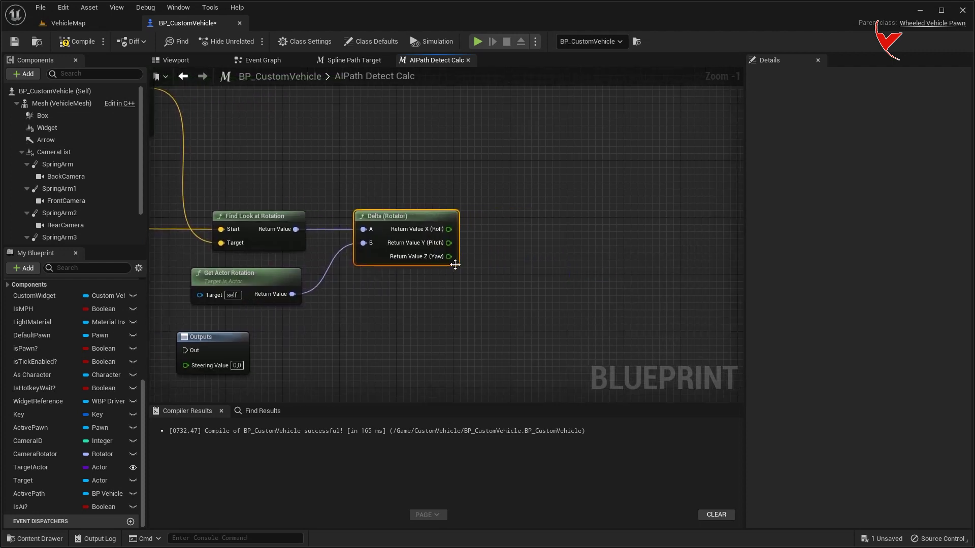
Map the yaw difference with Map Range Clamped from 20/-20 to 1/-1
{"action": "left_click_drag", "start_coordinate": [449, 257], "coordinate": [495, 257]}
{"action": "type", "text": "map ran"}
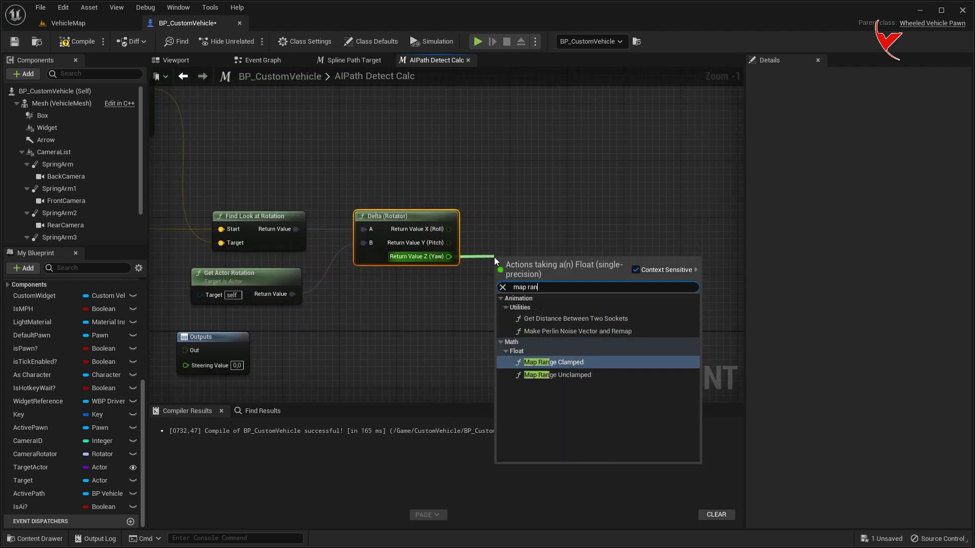
{"action": "key", "text": "Return"}
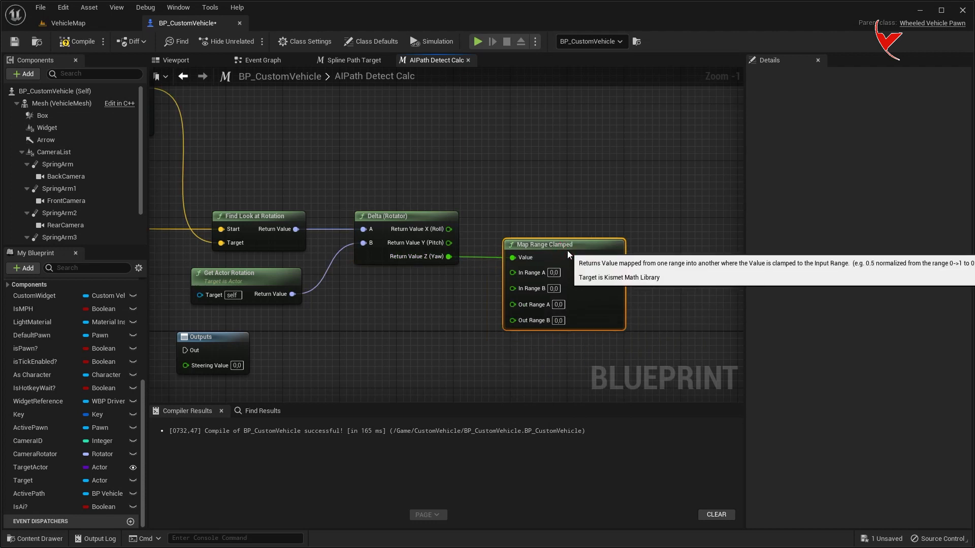
{"action": "scroll", "coordinate": [568, 250], "scroll_direction": "up", "scroll_amount": 1}
{"action": "left_click", "coordinate": [547, 267]}
{"action": "type", "text": "20"}
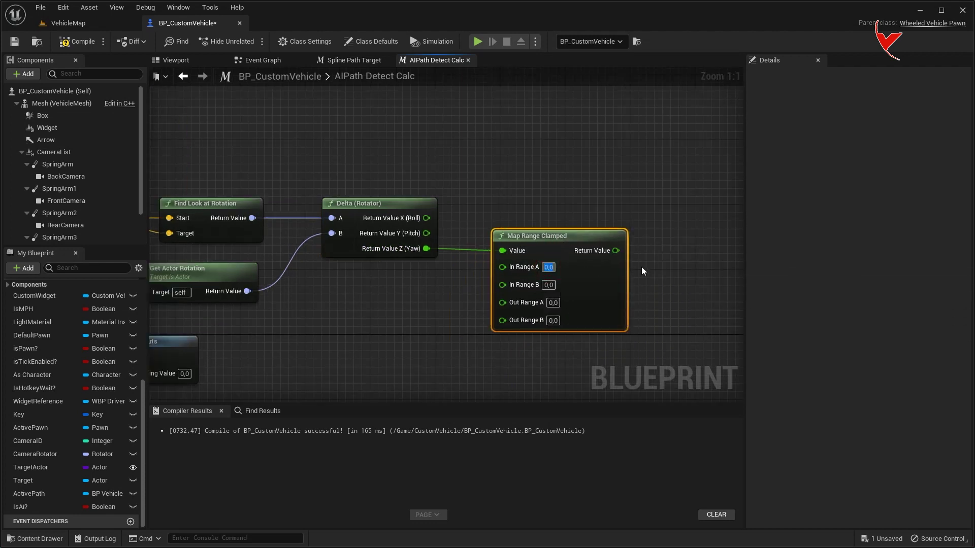
{"action": "key", "text": "Tab"}
{"action": "type", "text": "-20"}
{"action": "key", "text": "Tab"}
{"action": "type", "text": "1"}
{"action": "key", "text": "Tab"}
{"action": "type", "text": "-1"}
{"action": "scroll", "coordinate": [581, 231], "scroll_direction": "down", "scroll_amount": 5}
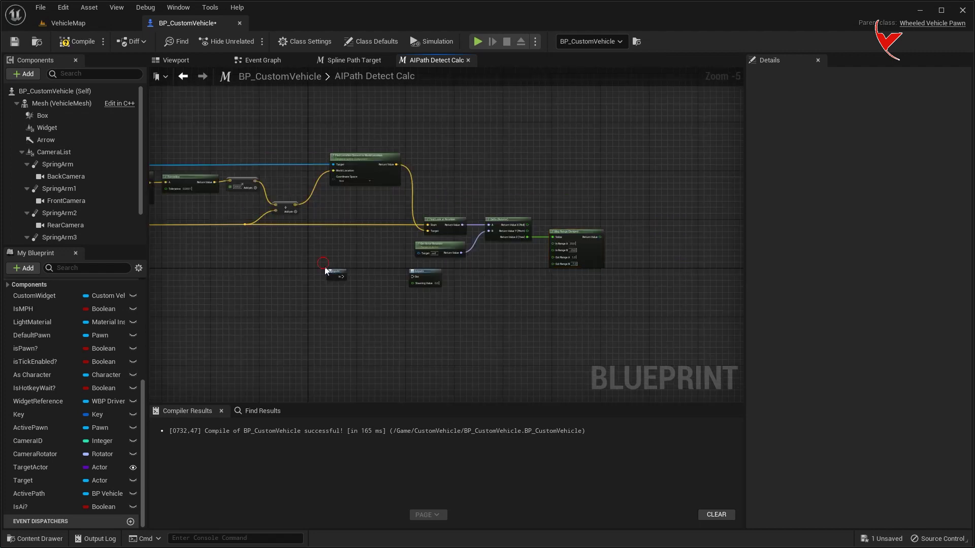
{"action": "scroll", "coordinate": [681, 218], "scroll_direction": "up", "scroll_amount": 4}
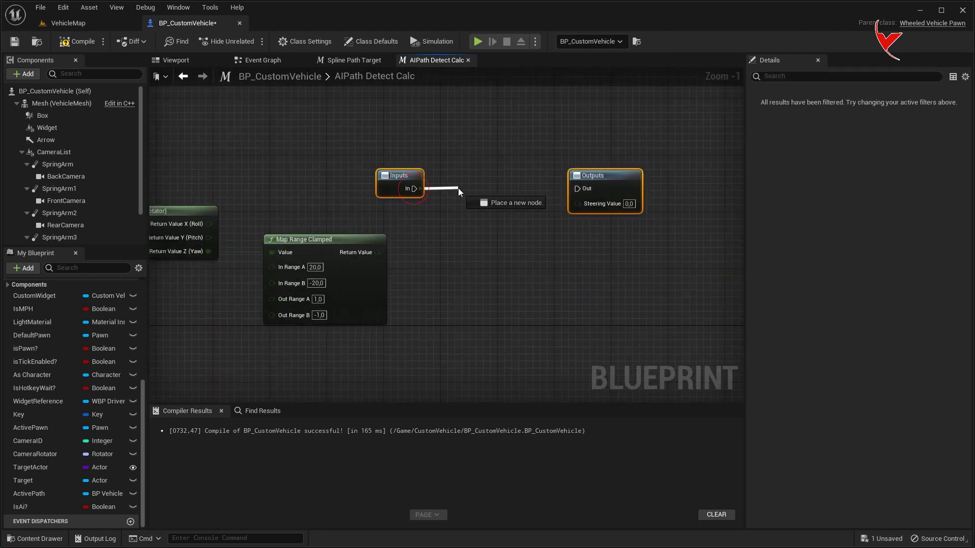
Add a Branch after Inputs, conditioned on Is Valid of the Active Path variable
{"action": "left_click_drag", "start_coordinate": [415, 188], "coordinate": [458, 187]}
{"action": "type", "text": "bra"}
{"action": "left_click_drag", "start_coordinate": [584, 183], "coordinate": [611, 183]}
{"action": "left_click_drag", "start_coordinate": [29, 493], "coordinate": [408, 225]}
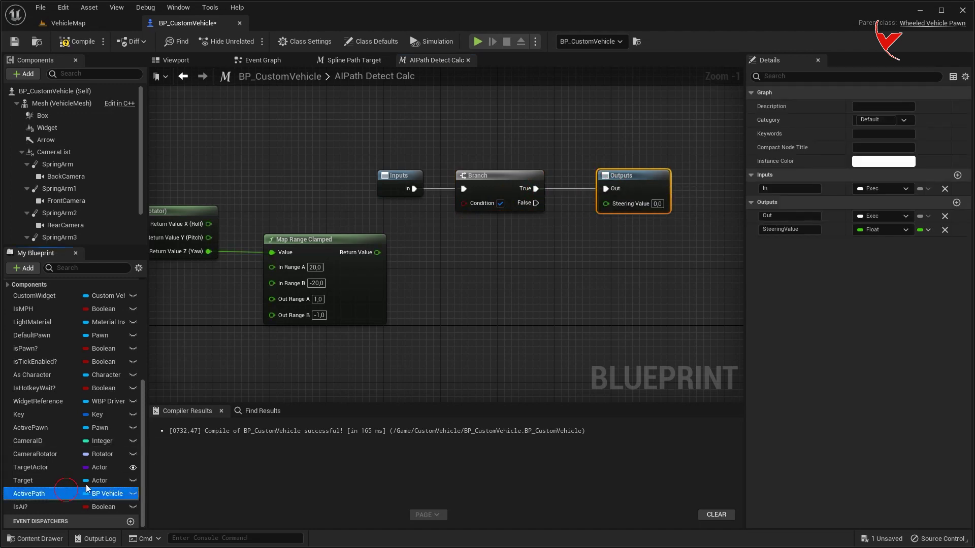
{"action": "left_click_drag", "start_coordinate": [386, 168], "coordinate": [676, 231]}
{"action": "mouse_move", "coordinate": [448, 226]}
{"action": "left_mouse_down"}
{"action": "mouse_move", "coordinate": [512, 176]}
{"action": "mouse_move", "coordinate": [356, 190]}
{"action": "mouse_move", "coordinate": [396, 186]}
{"action": "left_mouse_up"}
{"action": "type", "text": "is valid"}
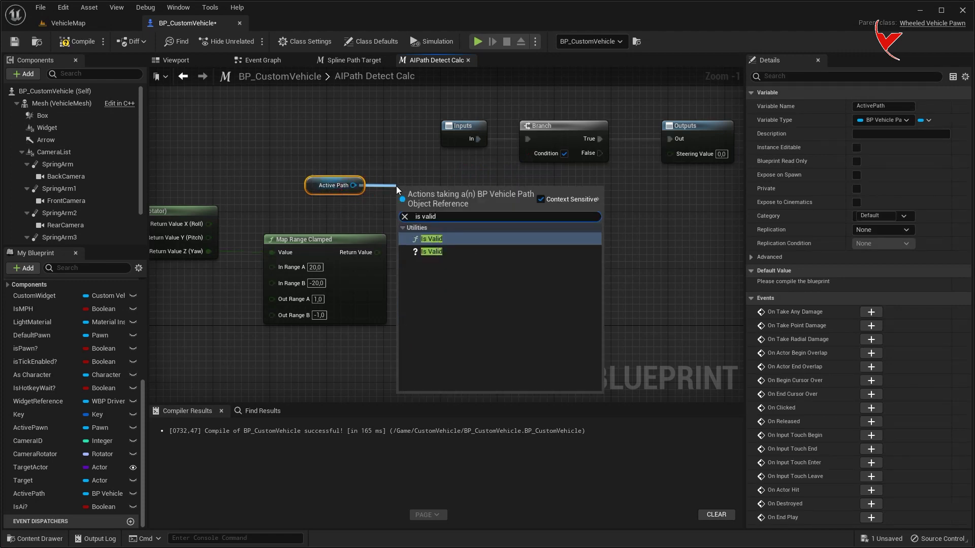
{"action": "left_click", "coordinate": [425, 240]}
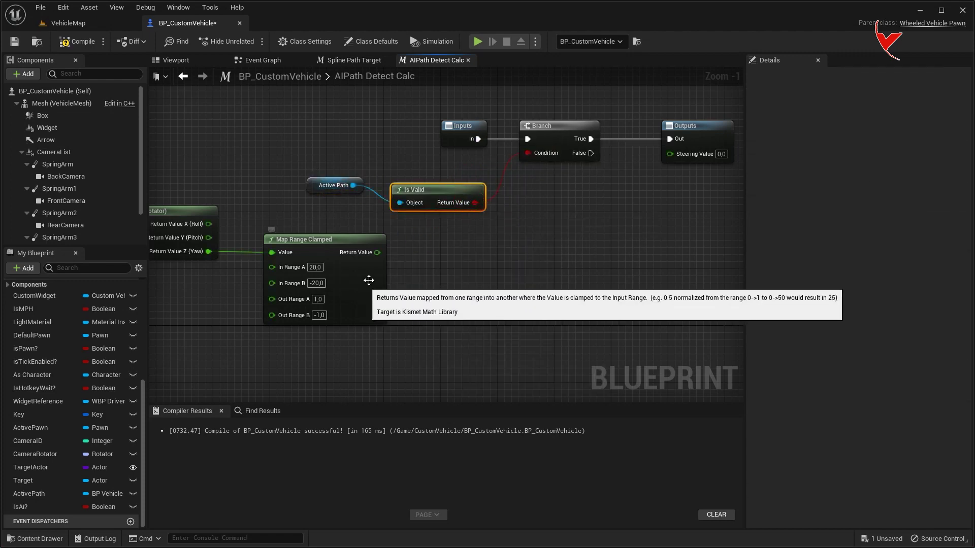
Send the mapped value to Steering Value and call AIPath Detect Calc in the Event Graph
{"action": "left_click_drag", "start_coordinate": [377, 252], "coordinate": [672, 153]}
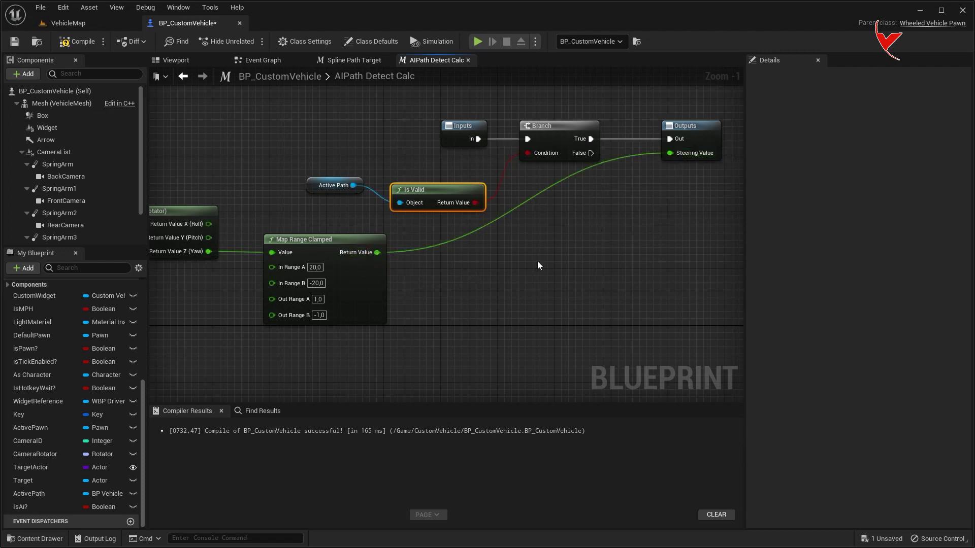
{"action": "left_click", "coordinate": [293, 61]}
{"action": "scroll", "coordinate": [81, 345], "scroll_direction": "up", "scroll_amount": 3}
{"action": "left_click_drag", "start_coordinate": [49, 340], "coordinate": [526, 205]}
{"action": "scroll", "coordinate": [494, 212], "scroll_direction": "up", "scroll_amount": 2}
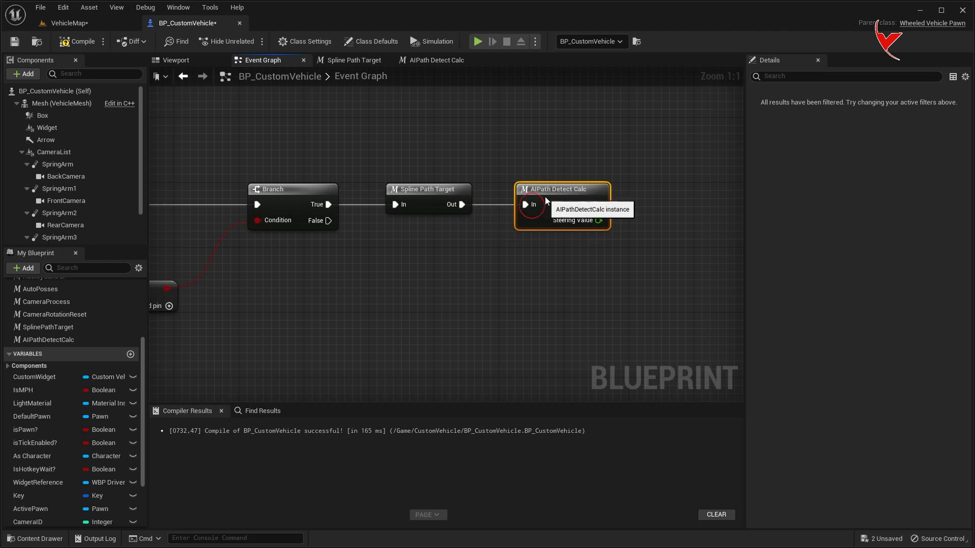
Apply the computed steering to the vehicle movement component with Set Steering Input
{"action": "left_click", "coordinate": [7, 368]}
{"action": "scroll", "coordinate": [55, 422], "scroll_direction": "down", "scroll_amount": 3}
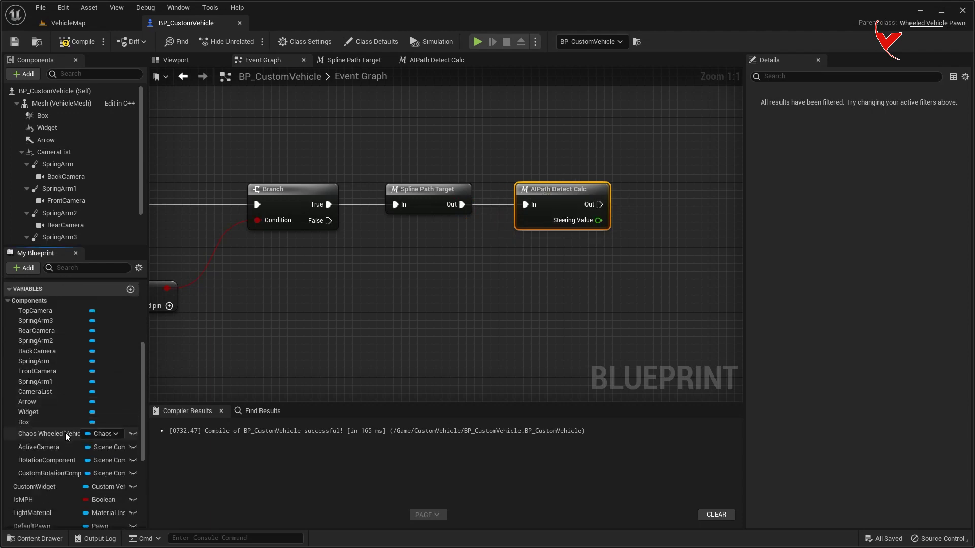
{"action": "left_click_drag", "start_coordinate": [65, 433], "coordinate": [551, 272]}
{"action": "left_click", "coordinate": [628, 284]}
{"action": "right_click_drag", "start_coordinate": [534, 305], "coordinate": [327, 327]}
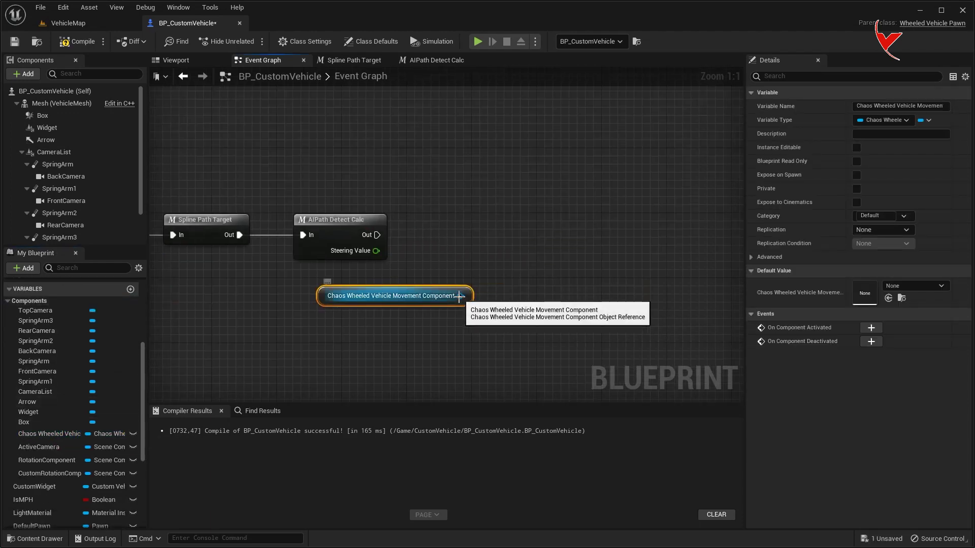
{"action": "left_click_drag", "start_coordinate": [460, 295], "coordinate": [510, 252]}
{"action": "type", "text": "set s"}
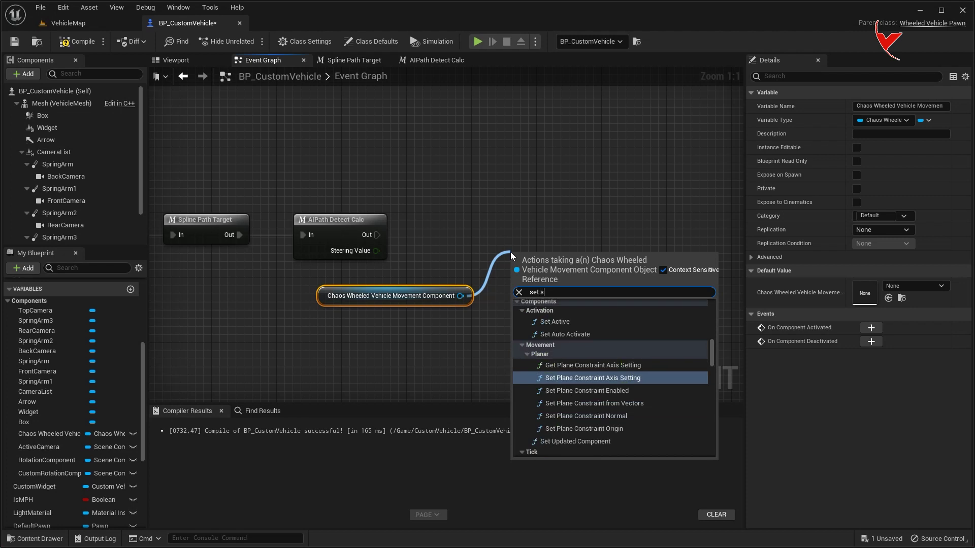
{"action": "type", "text": "tee"}
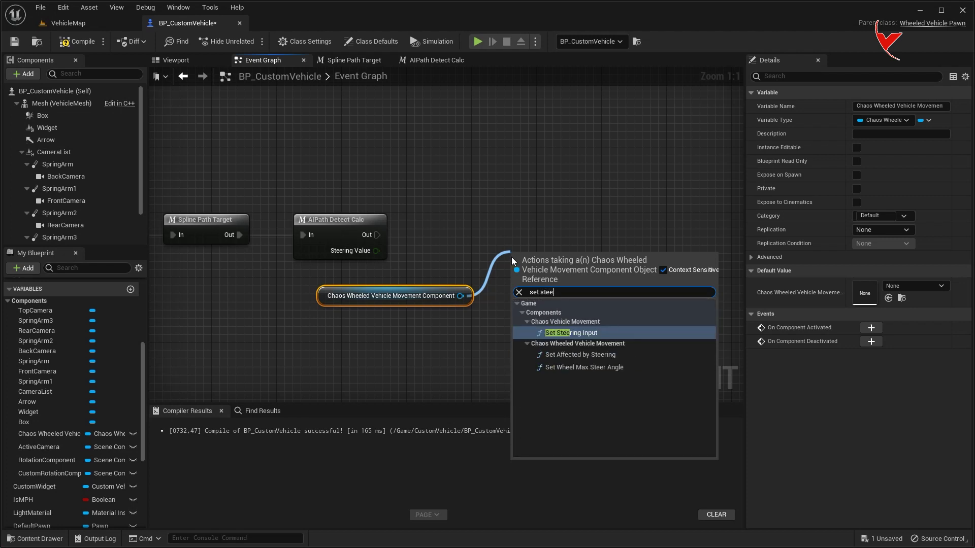
{"action": "key", "text": "Return"}
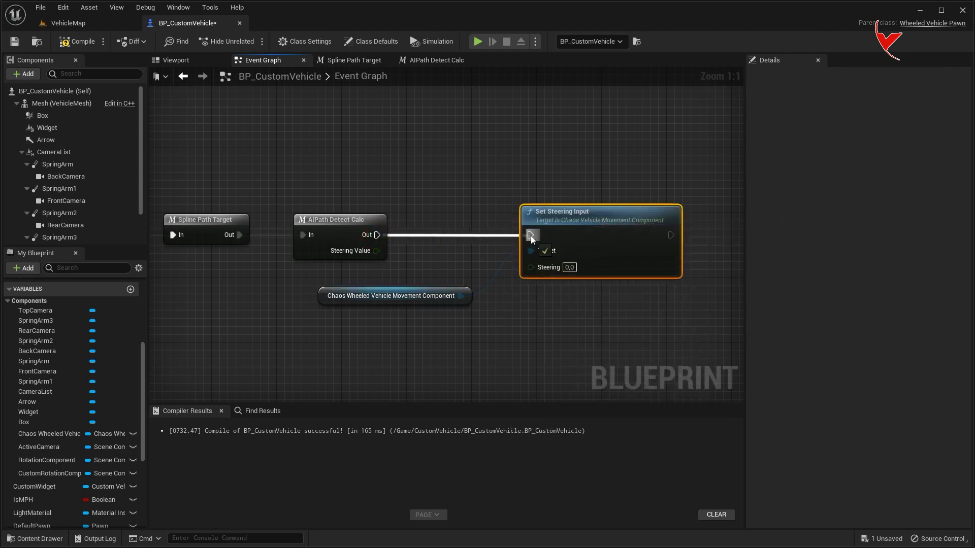
{"action": "left_click_drag", "start_coordinate": [505, 273], "coordinate": [531, 268]}
{"action": "right_click_drag", "start_coordinate": [588, 294], "coordinate": [384, 283]}
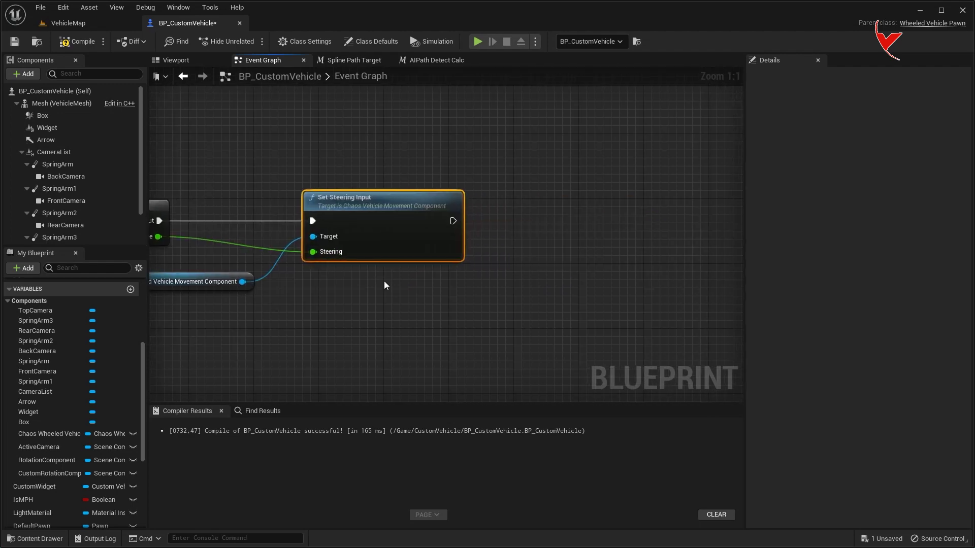
{"action": "left_click_drag", "start_coordinate": [349, 290], "coordinate": [250, 316]}
Chain a Set Throttle Input of 0.5 after steering, with a reroute on the component wire
{"action": "left_click_drag", "start_coordinate": [388, 307], "coordinate": [605, 230]}
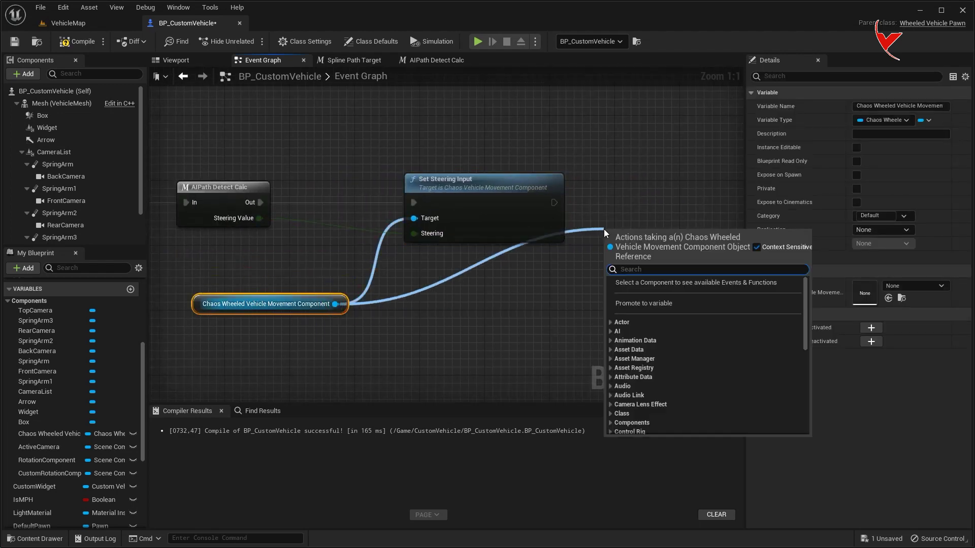
{"action": "type", "text": "set thr"}
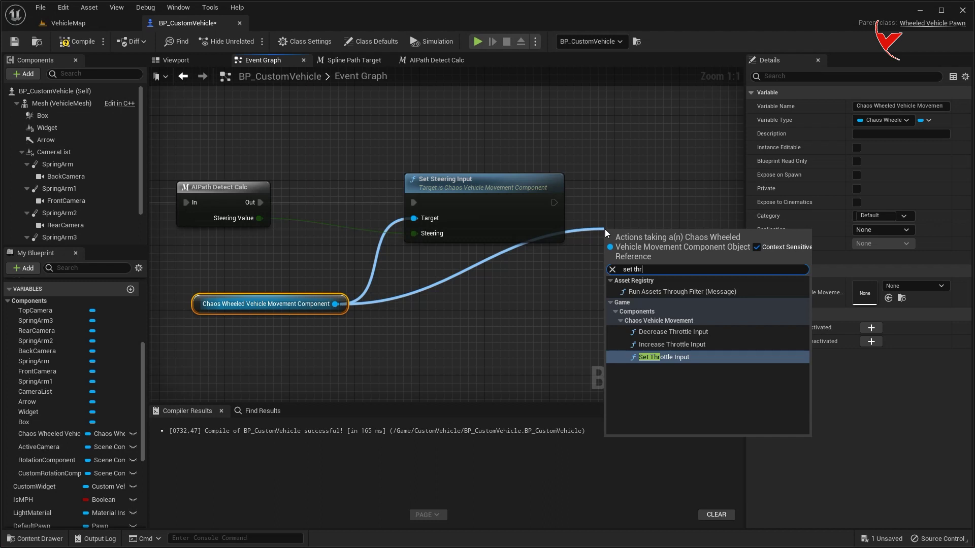
{"action": "left_click", "coordinate": [663, 357]}
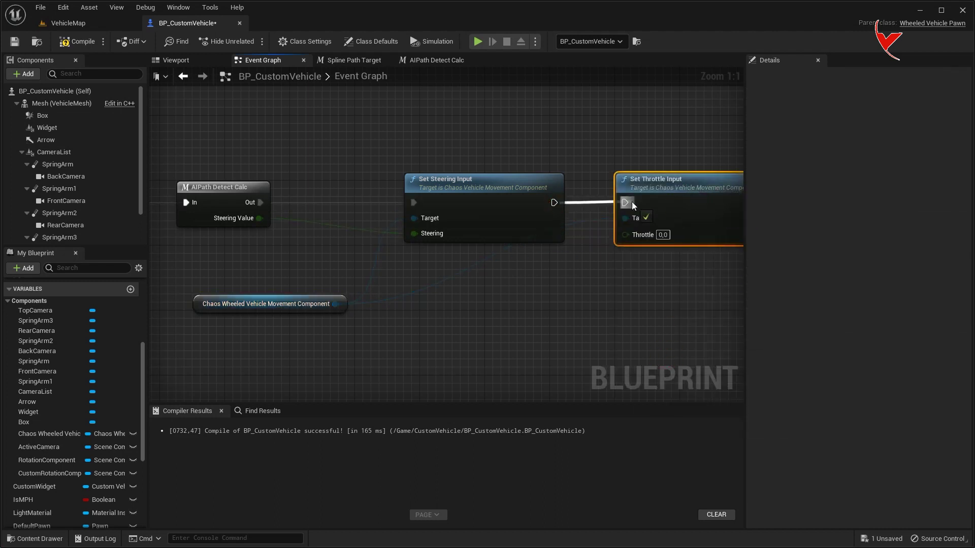
{"action": "double_click", "coordinate": [587, 221]}
{"action": "left_click_drag", "start_coordinate": [584, 219], "coordinate": [558, 313]}
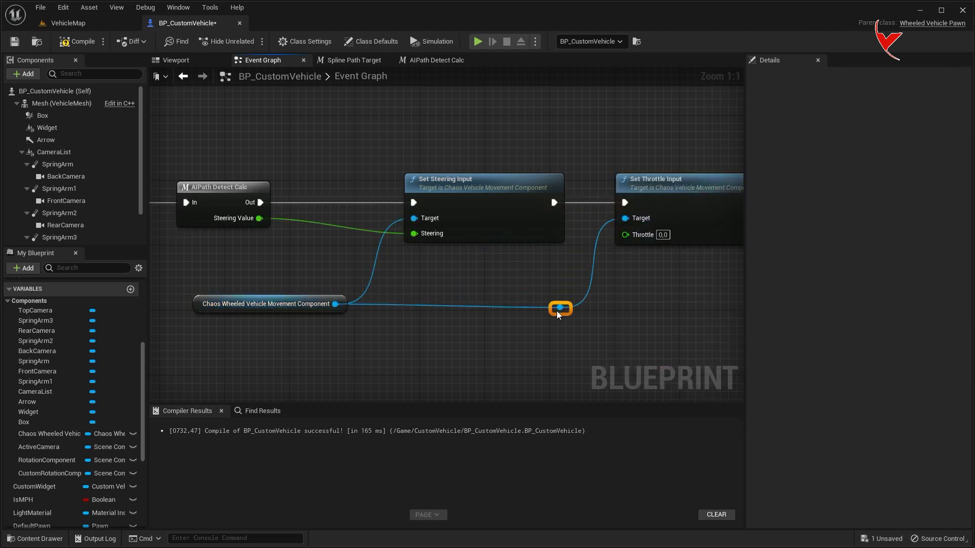
{"action": "right_click_drag", "start_coordinate": [559, 310], "coordinate": [437, 314]}
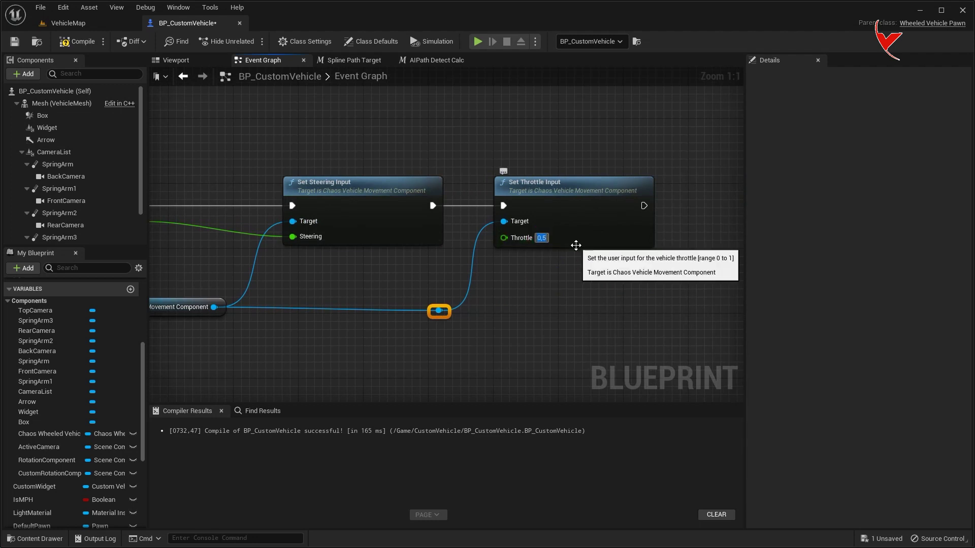
{"action": "scroll", "coordinate": [77, 432], "scroll_direction": "down", "scroll_amount": 5}
Make IsAi? Instance Editable and Expose on Spawn, and commit the AiPathEvent name
{"action": "left_click", "coordinate": [20, 507]}
{"action": "left_click", "coordinate": [856, 147]}
{"action": "left_click", "coordinate": [857, 175]}
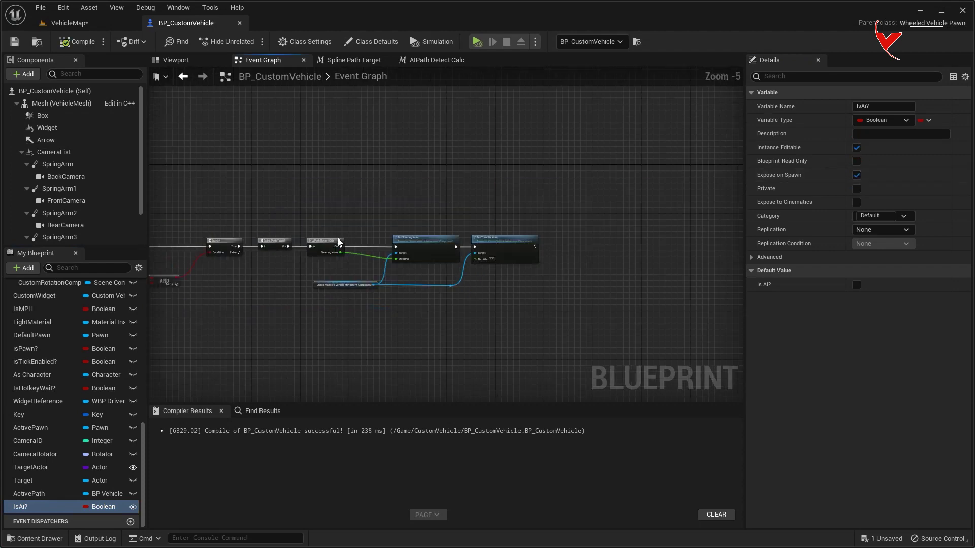
{"action": "left_click", "coordinate": [288, 153]}
Call Ai Path Event after Update Speed, then compile and save the blueprint
{"action": "scroll", "coordinate": [441, 226], "scroll_direction": "down", "scroll_amount": 5}
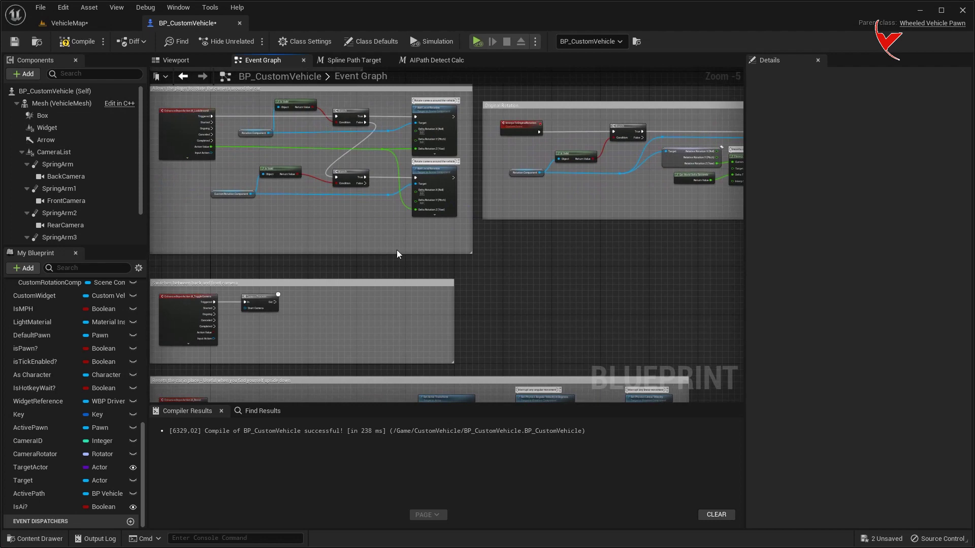
{"action": "right_click_drag", "start_coordinate": [443, 242], "coordinate": [447, 91]}
{"action": "scroll", "coordinate": [428, 274], "scroll_direction": "down", "scroll_amount": 3}
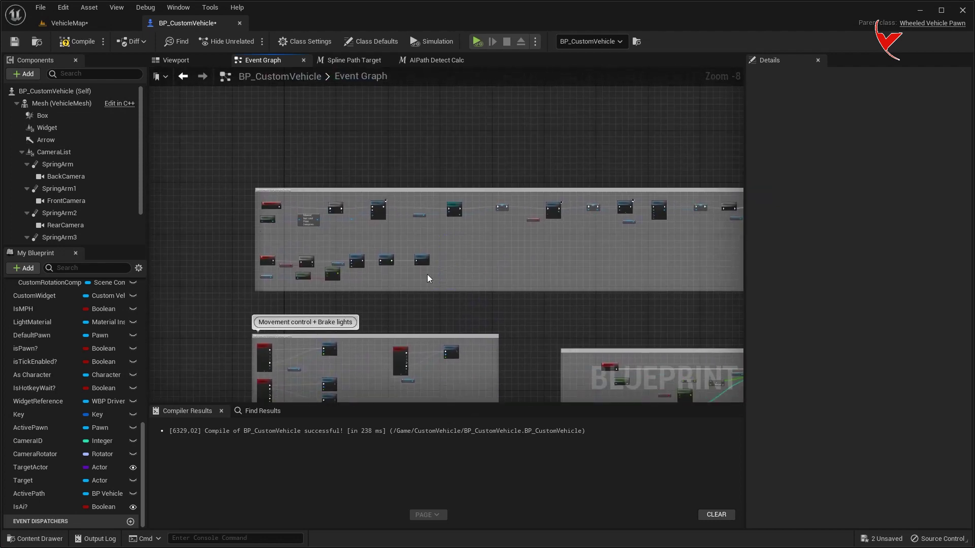
{"action": "left_click_drag", "start_coordinate": [469, 235], "coordinate": [581, 227]}
{"action": "key", "text": "Return"}
{"action": "key", "text": "ctrl+s"}
Place a NavMeshBoundsVolume in VehicleMap scaled to 200×200×20
{"action": "left_click", "coordinate": [100, 26]}
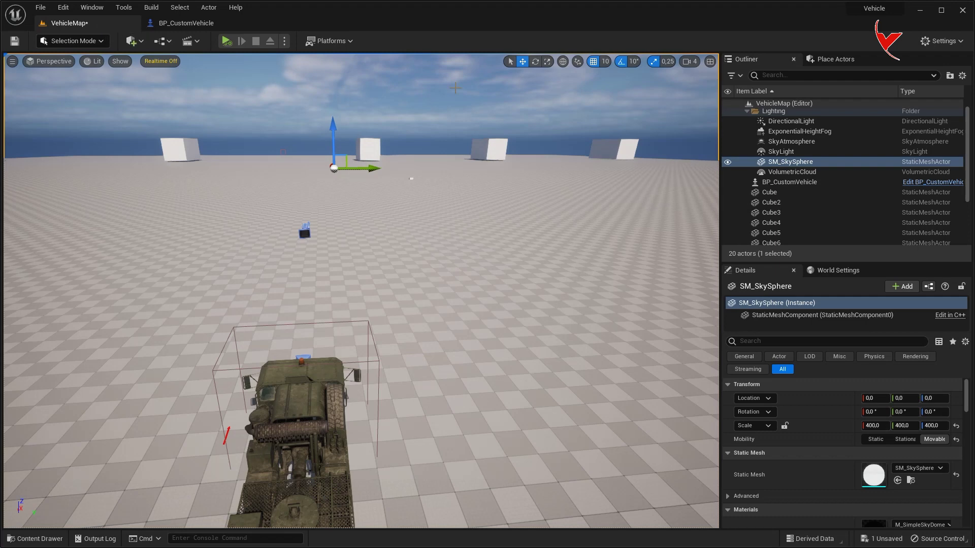
{"action": "left_click", "coordinate": [825, 61]}
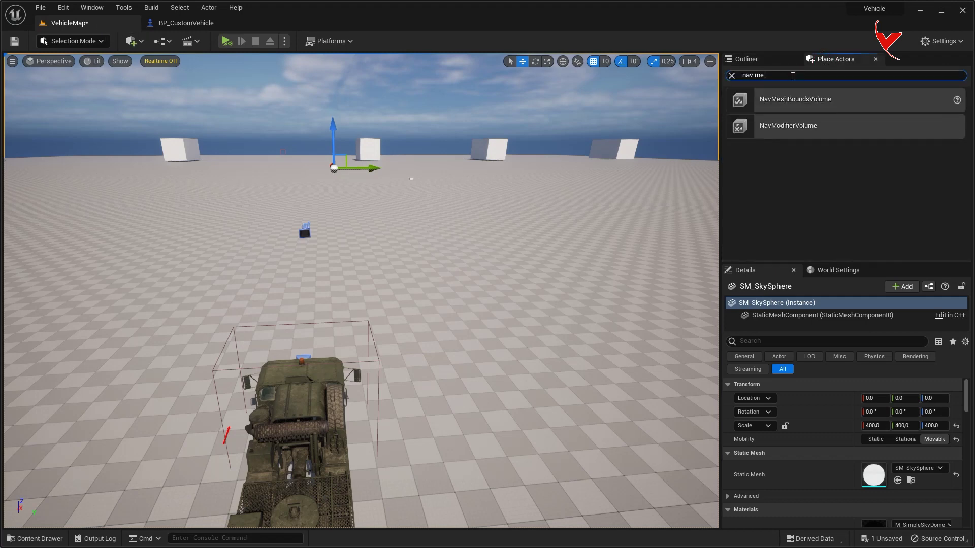
{"action": "left_click_drag", "start_coordinate": [795, 97], "coordinate": [435, 346]}
{"action": "scroll", "coordinate": [785, 408], "scroll_direction": "down", "scroll_amount": 1}
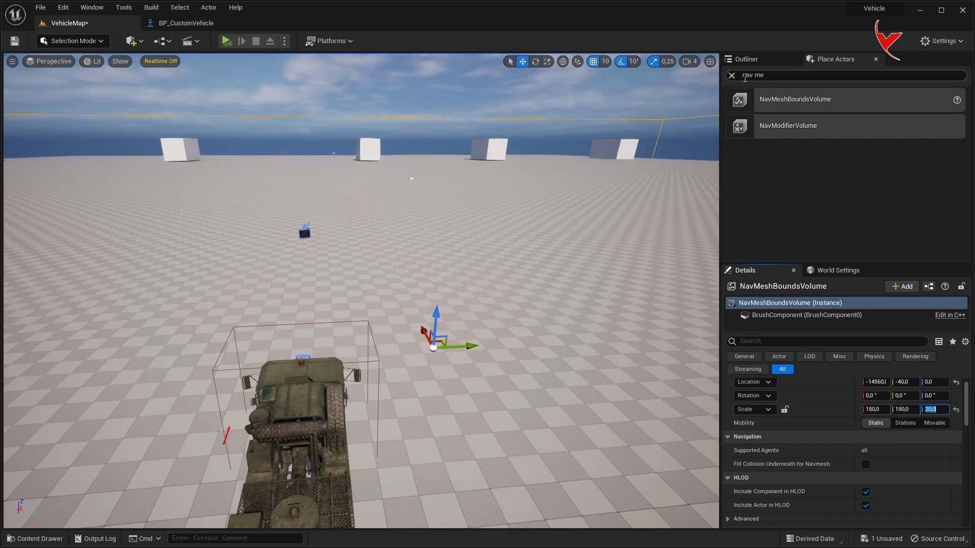
{"action": "left_click", "coordinate": [746, 59]}
{"action": "double_click", "coordinate": [792, 199]}
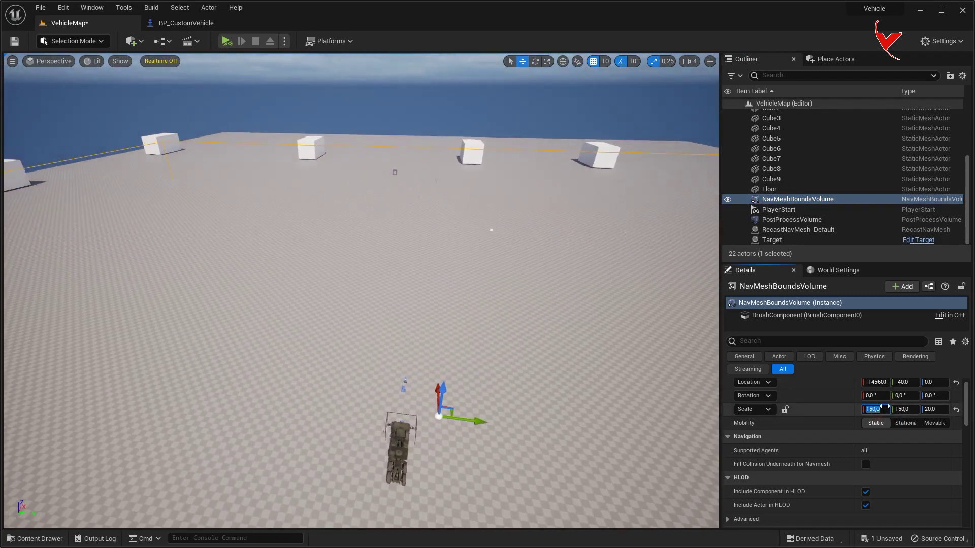
{"action": "left_click", "coordinate": [876, 410]}
{"action": "type", "text": "200"}
Set the placed truck's Target Actor to Target and enable Is Ai?
{"action": "right_click_drag", "start_coordinate": [625, 373], "coordinate": [611, 366]}
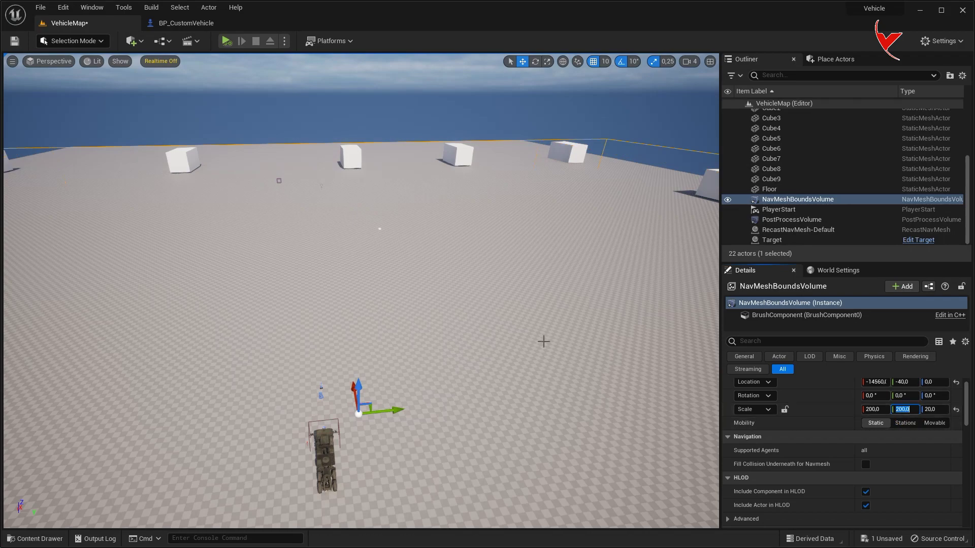
{"action": "right_click_drag", "start_coordinate": [643, 376], "coordinate": [630, 377]}
{"action": "mouse_move", "coordinate": [491, 349]}
{"action": "right_mouse_down"}
{"action": "mouse_move", "coordinate": [457, 376]}
{"action": "mouse_move", "coordinate": [426, 376]}
{"action": "right_mouse_up"}
{"action": "left_click", "coordinate": [359, 381]}
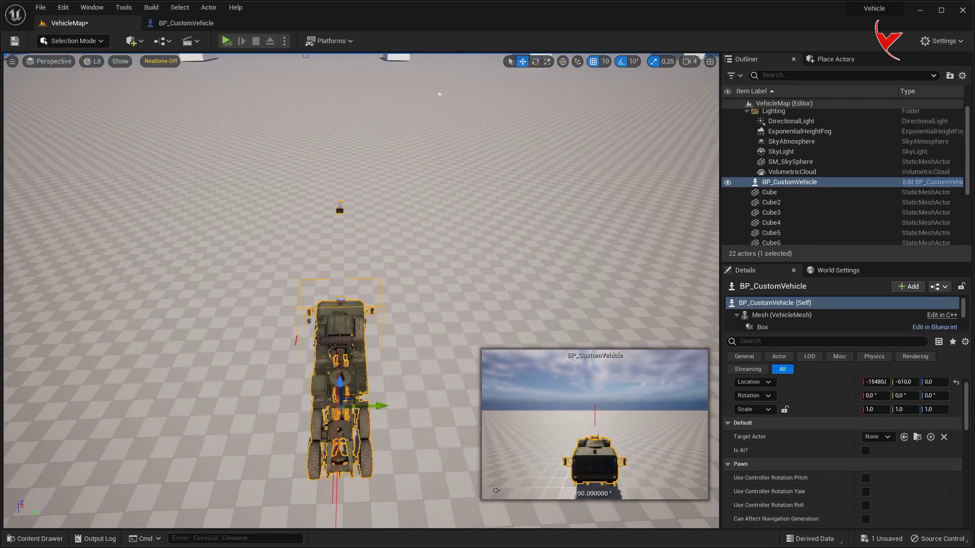
{"action": "key", "text": "ctrl+space"}
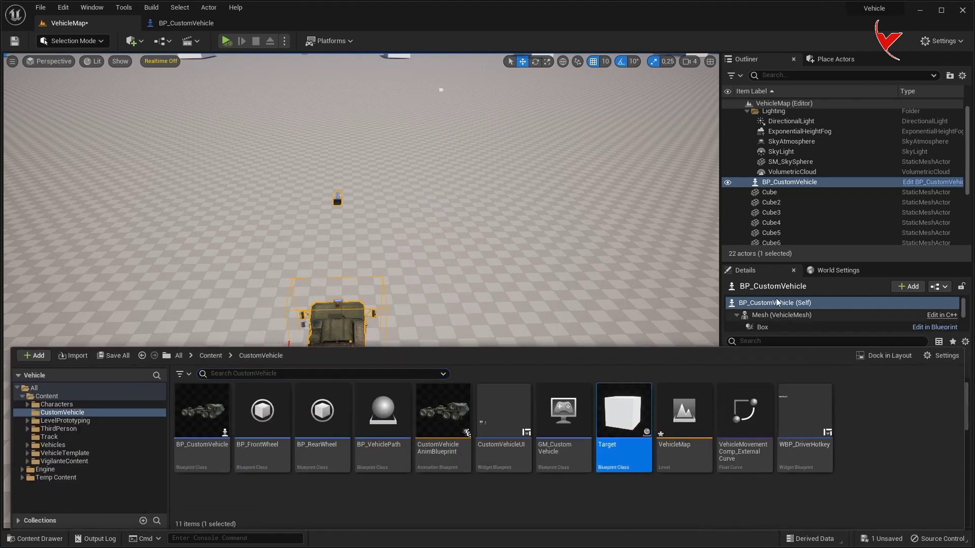
{"action": "key", "text": "ctrl+space"}
{"action": "left_click", "coordinate": [904, 438]}
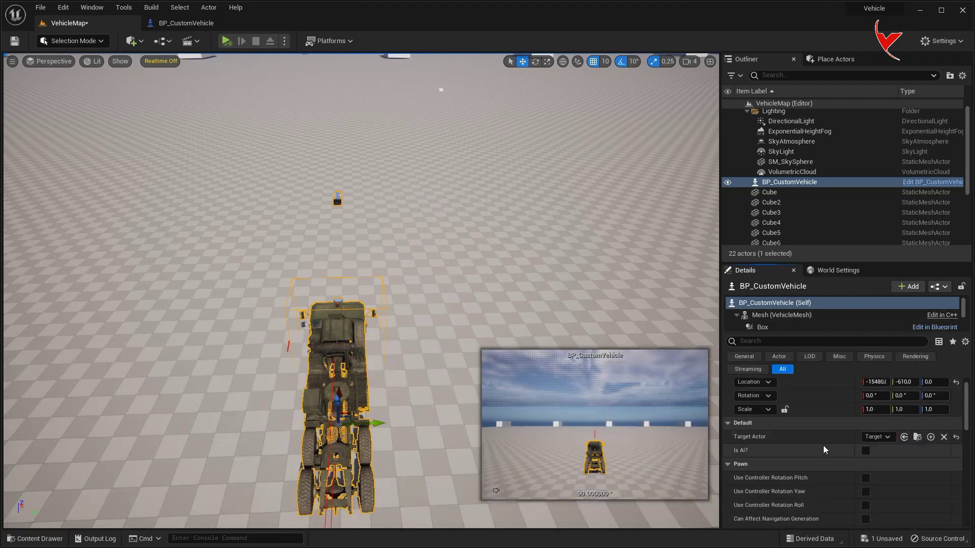
{"action": "left_click", "coordinate": [865, 451]}
Test-play the level briefly, then go back to the BP_CustomVehicle blueprint
{"action": "left_click", "coordinate": [232, 43]}
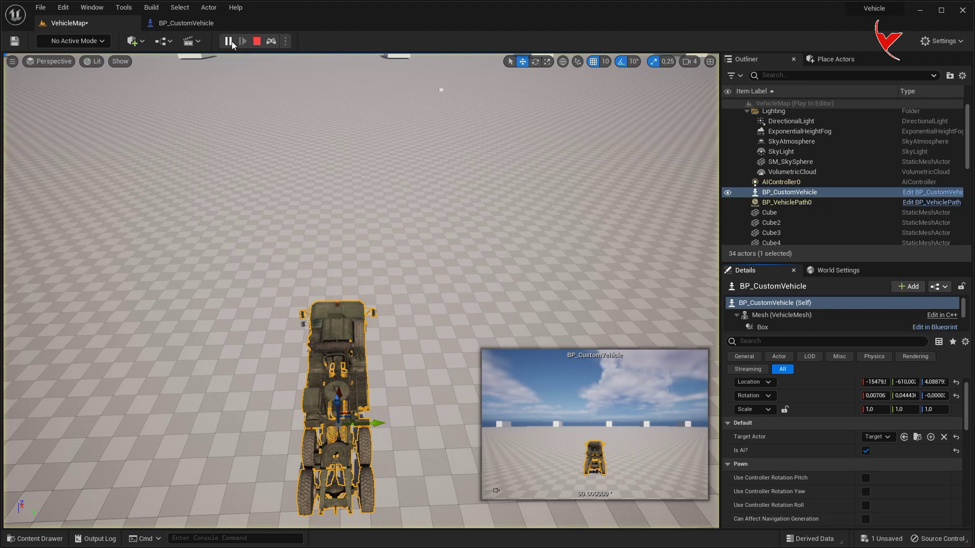
{"action": "left_click", "coordinate": [259, 43]}
{"action": "left_click", "coordinate": [186, 23]}
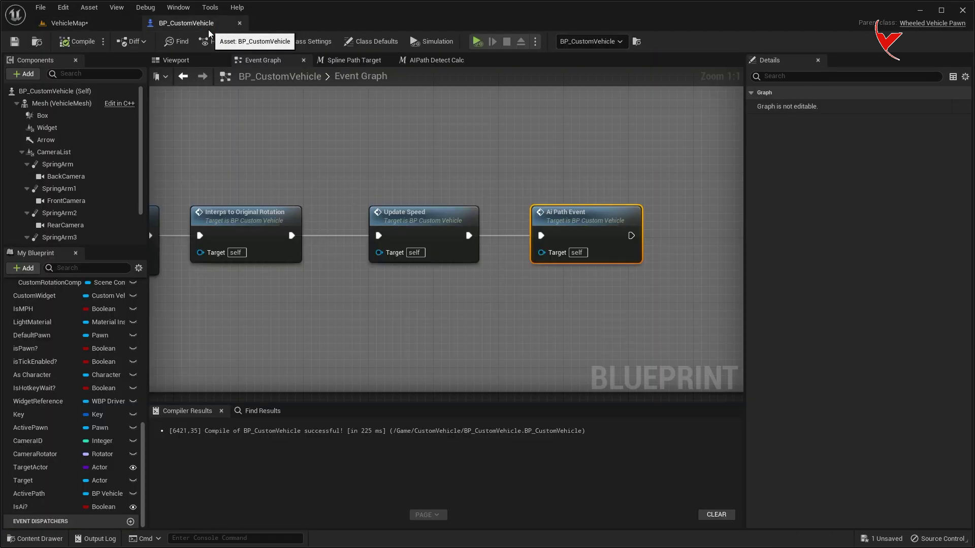
In the LoadSettings macro, add an AND Boolean on the != result
{"action": "scroll", "coordinate": [104, 387], "scroll_direction": "up", "scroll_amount": 3}
{"action": "scroll", "coordinate": [104, 388], "scroll_direction": "up", "scroll_amount": 3}
{"action": "left_click", "coordinate": [42, 337]}
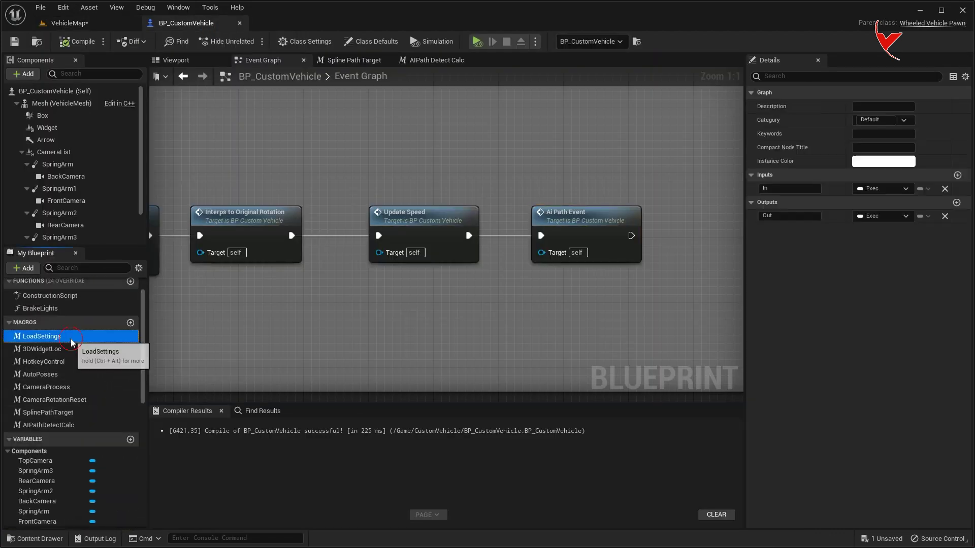
{"action": "double_click", "coordinate": [42, 336]}
{"action": "scroll", "coordinate": [484, 244], "scroll_direction": "down", "scroll_amount": 5}
{"action": "scroll", "coordinate": [442, 285], "scroll_direction": "up", "scroll_amount": 6}
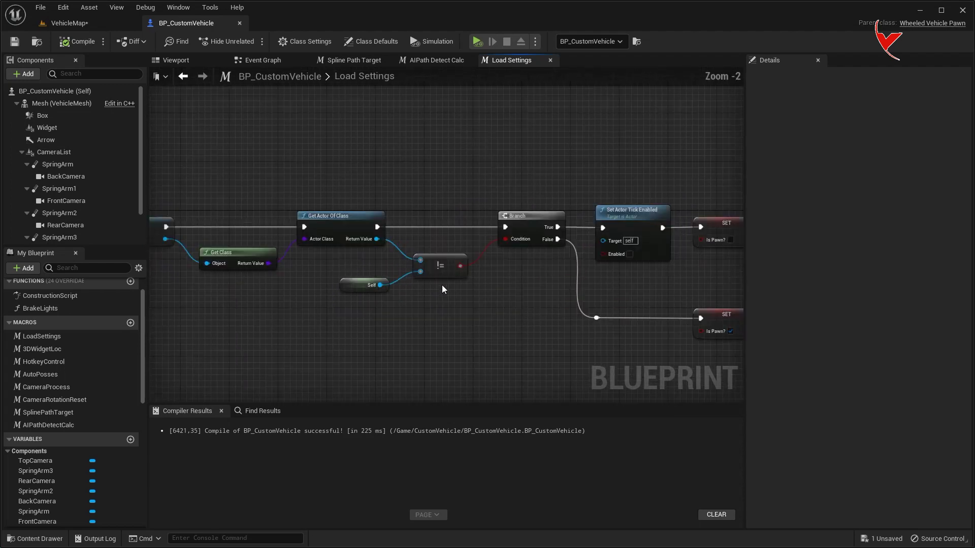
{"action": "scroll", "coordinate": [381, 299], "scroll_direction": "up", "scroll_amount": 2}
{"action": "left_click_drag", "start_coordinate": [521, 193], "coordinate": [541, 242]}
{"action": "type", "text": "and bo"}
{"action": "key", "text": "Return"}
Shift the nodes for room and wire the AND result into the Branch Condition
{"action": "scroll", "coordinate": [612, 267], "scroll_direction": "down", "scroll_amount": 2}
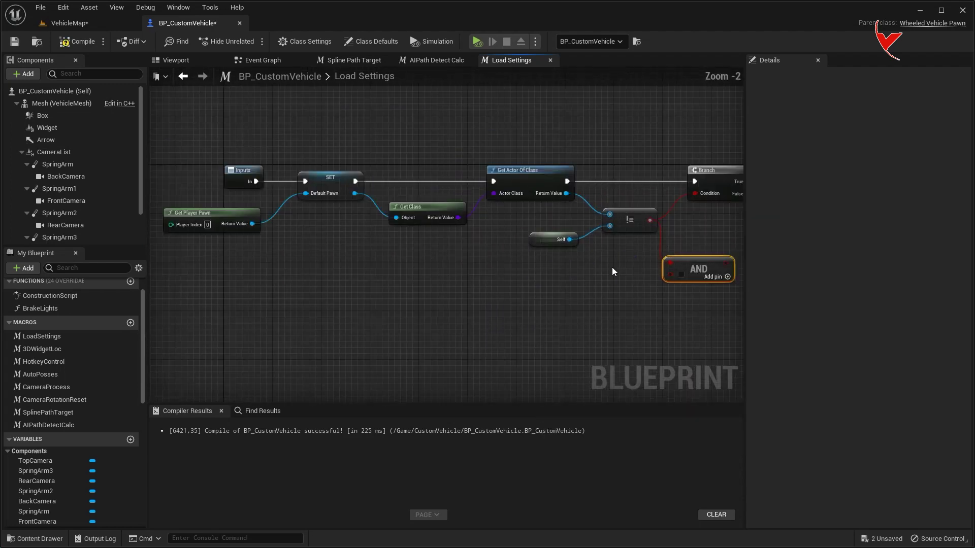
{"action": "scroll", "coordinate": [612, 267], "scroll_direction": "down", "scroll_amount": 1}
{"action": "left_click_drag", "start_coordinate": [211, 144], "coordinate": [607, 303]}
{"action": "left_click_drag", "start_coordinate": [598, 223], "coordinate": [511, 227]}
{"action": "left_click", "coordinate": [611, 243]}
{"action": "scroll", "coordinate": [611, 243], "scroll_direction": "up", "scroll_amount": 2}
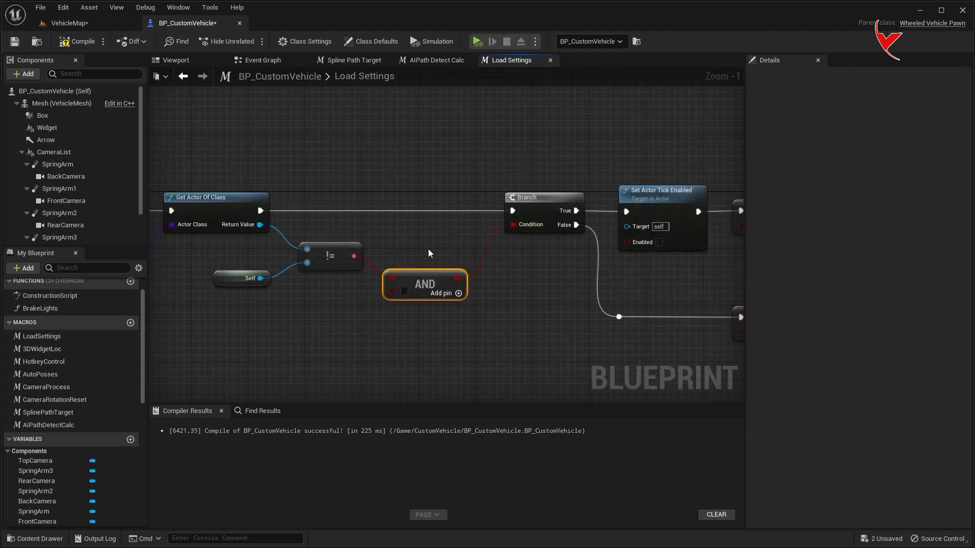
{"action": "right_click_drag", "start_coordinate": [428, 249], "coordinate": [519, 201]}
Feed NOT Is Ai? into the AND, then test-play VehicleMap
{"action": "mouse_move", "coordinate": [142, 331]}
{"action": "left_mouse_down"}
{"action": "mouse_move", "coordinate": [57, 505]}
{"action": "mouse_move", "coordinate": [260, 273]}
{"action": "left_mouse_up"}
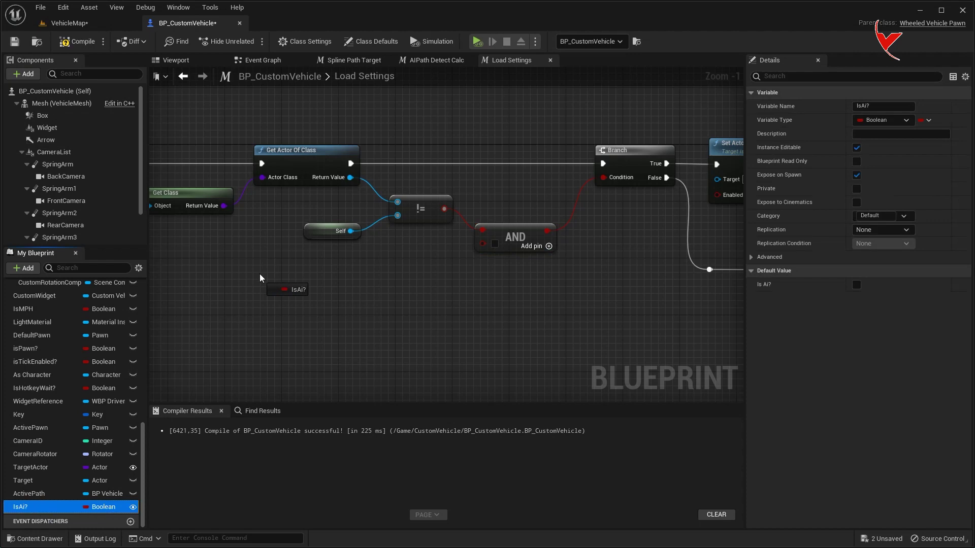
{"action": "left_click_drag", "start_coordinate": [334, 267], "coordinate": [334, 267]}
{"action": "type", "text": "not bo"}
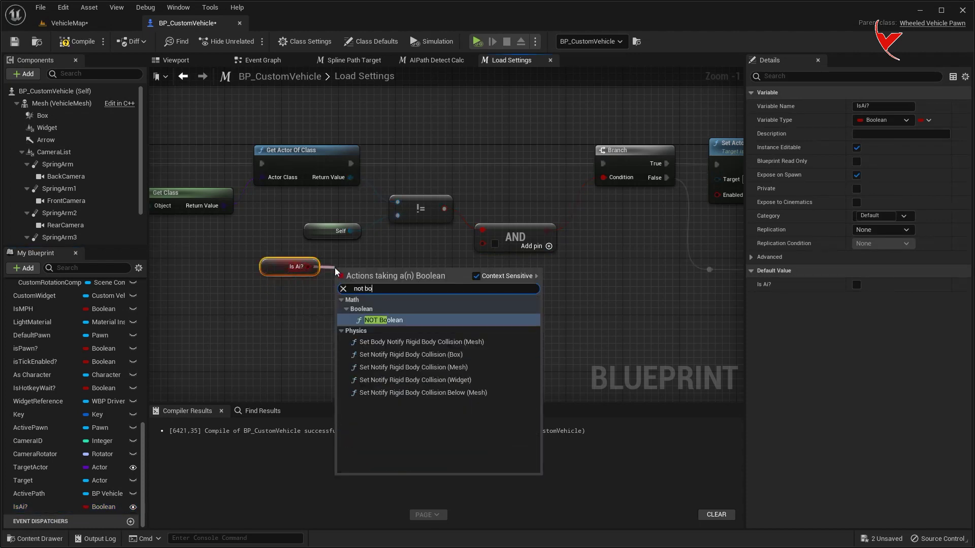
{"action": "left_click", "coordinate": [379, 322]}
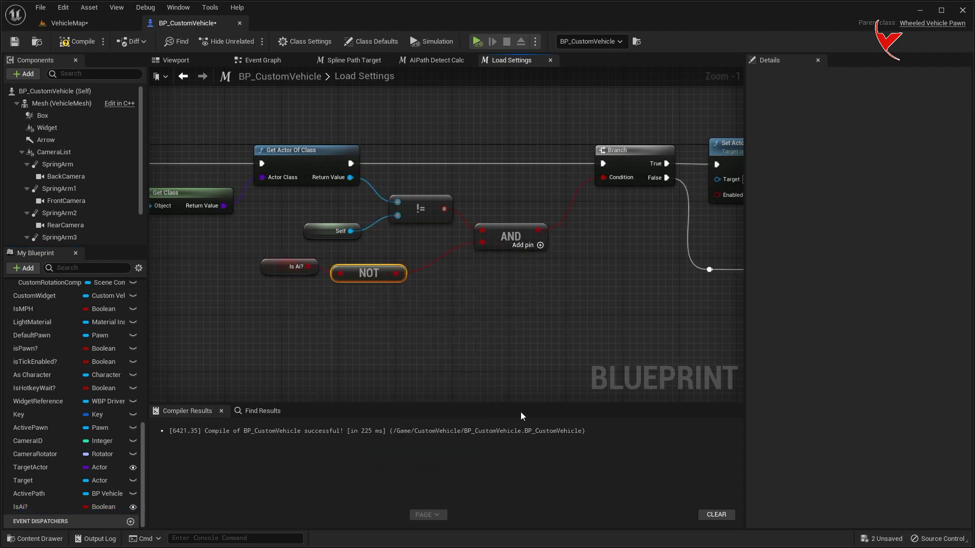
{"action": "left_click", "coordinate": [81, 26]}
{"action": "left_click", "coordinate": [226, 40]}
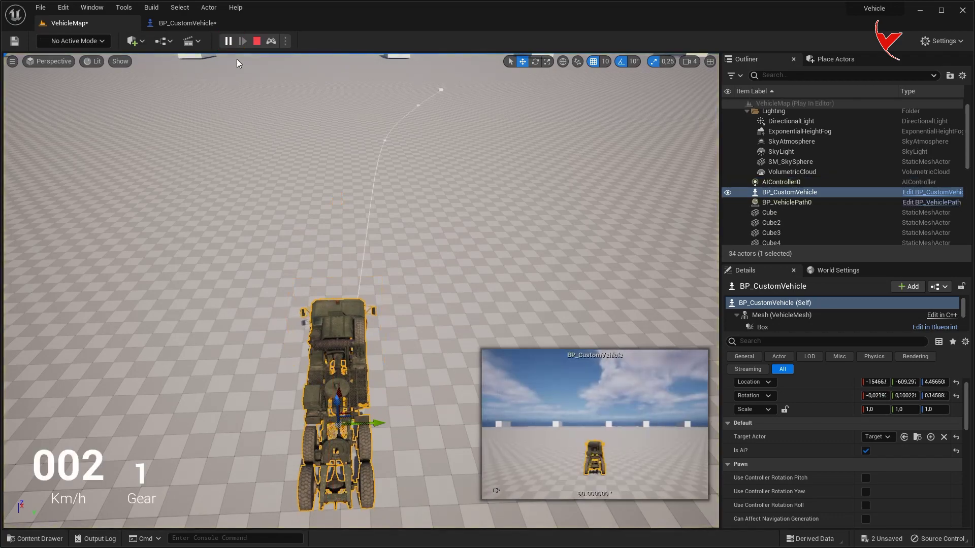
Eject with F8 to watch the AI truck drive, then close the Load Settings and AIPath Detect Calc graphs
{"action": "key", "text": "F8"}
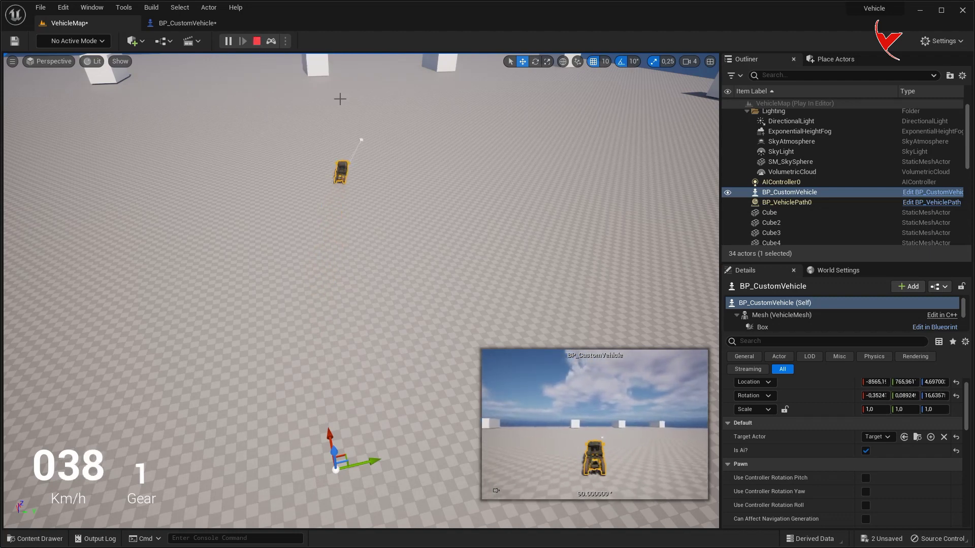
{"action": "right_click_drag", "start_coordinate": [338, 98], "coordinate": [338, 76]}
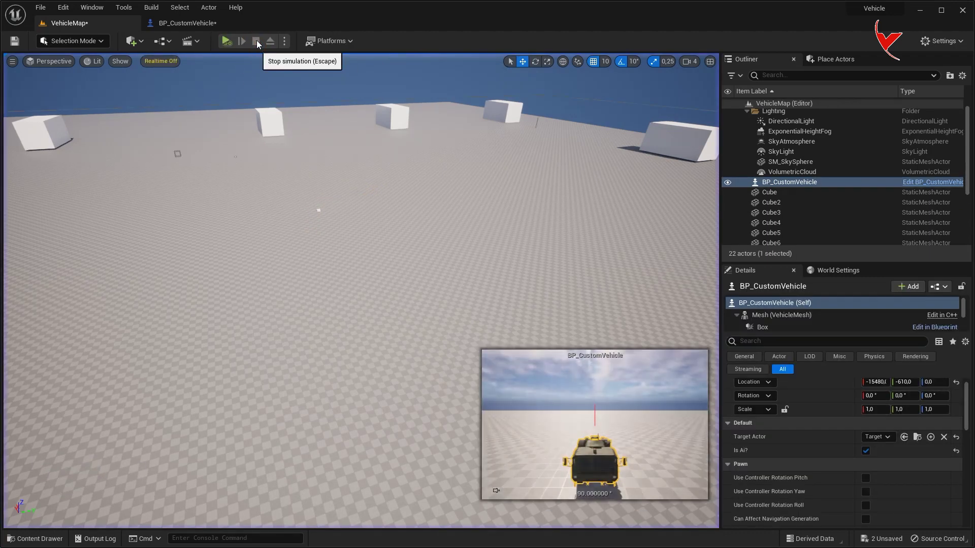
{"action": "left_click", "coordinate": [198, 26]}
{"action": "left_click", "coordinate": [550, 60]}
{"action": "left_click", "coordinate": [468, 60]}
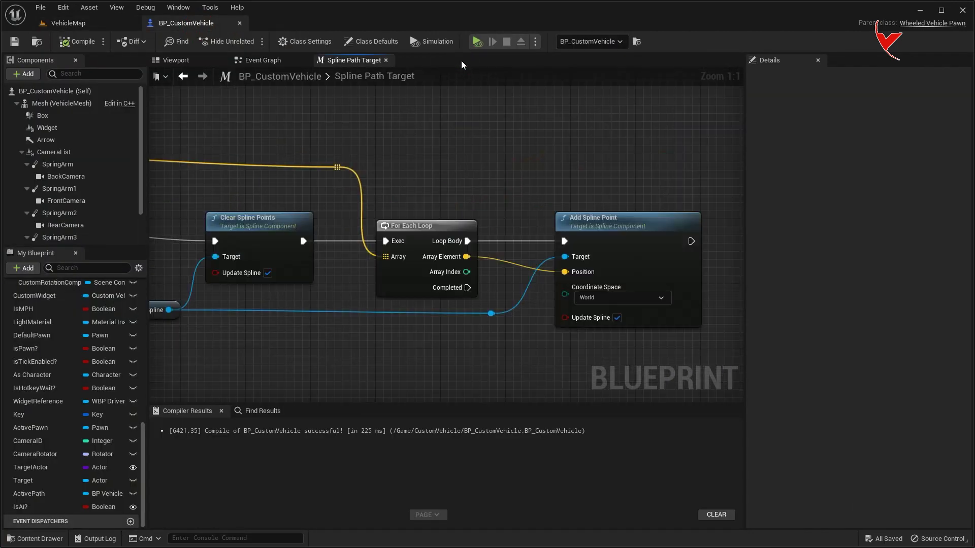
Close the Spline Path Target graph and save all changes
{"action": "left_click", "coordinate": [389, 62]}
{"action": "key", "text": "ctrl+shift+s"}
{"action": "scroll", "coordinate": [452, 163], "scroll_direction": "down", "scroll_amount": 4}
{"action": "scroll", "coordinate": [544, 217], "scroll_direction": "down", "scroll_amount": 5}
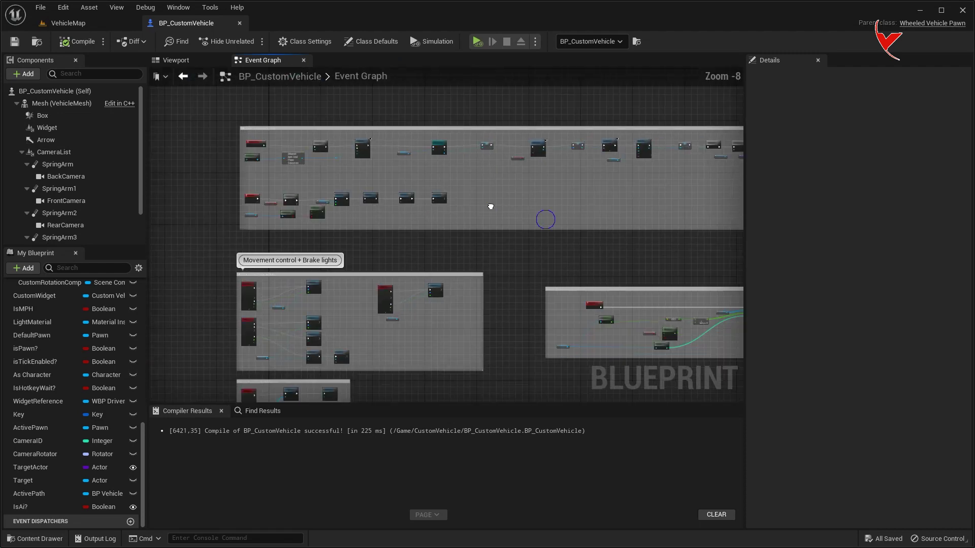
{"action": "scroll", "coordinate": [435, 250], "scroll_direction": "up", "scroll_amount": 3}
{"action": "scroll", "coordinate": [422, 218], "scroll_direction": "up", "scroll_amount": 2}
{"action": "scroll", "coordinate": [444, 265], "scroll_direction": "up", "scroll_amount": 2}
Add a Self node feeding Get Distance To, with a Target variable getter as the other actor
{"action": "right_click", "coordinate": [403, 322]}
{"action": "type", "text": "self"}
{"action": "left_click", "coordinate": [466, 406]}
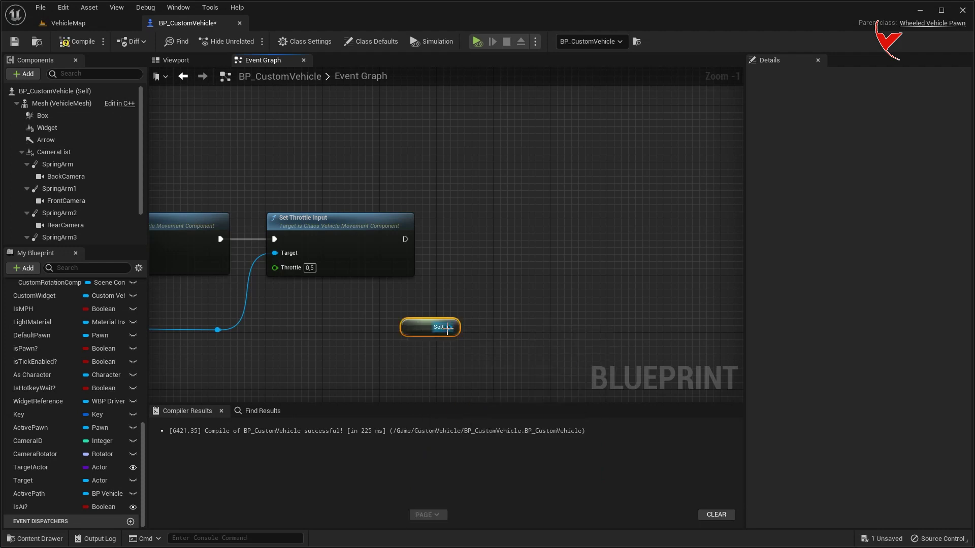
{"action": "left_click_drag", "start_coordinate": [488, 328], "coordinate": [489, 329]}
{"action": "type", "text": "get distan"}
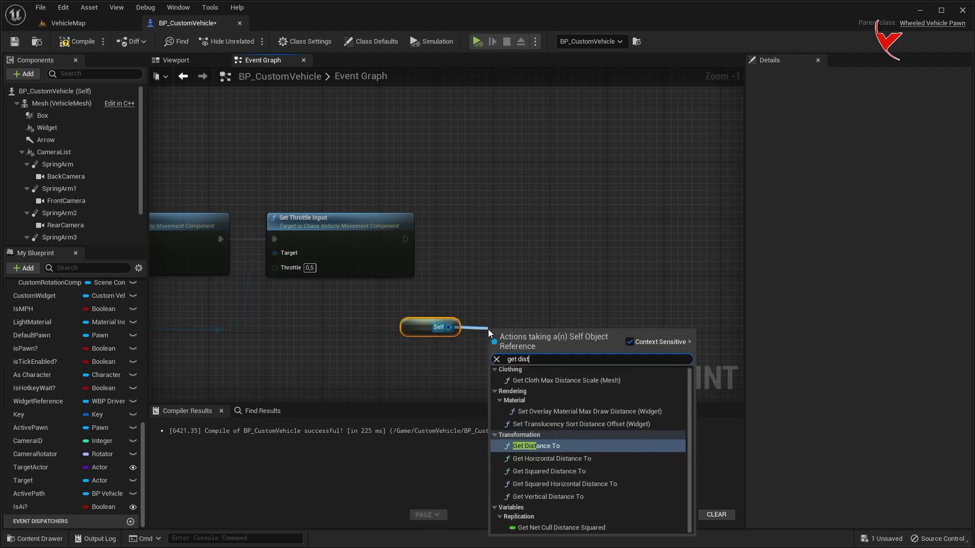
{"action": "left_click", "coordinate": [562, 444]}
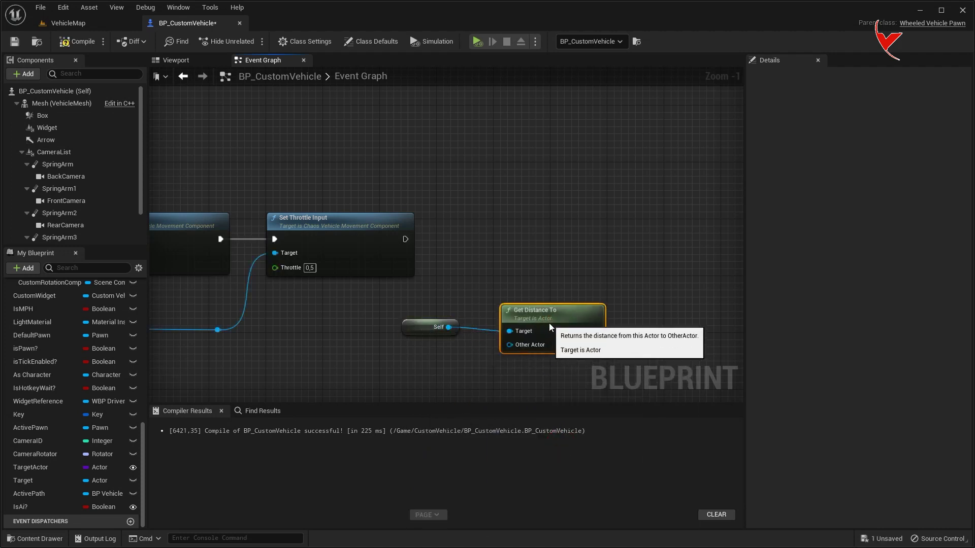
{"action": "right_click_drag", "start_coordinate": [512, 311], "coordinate": [517, 249]}
{"action": "left_click_drag", "start_coordinate": [22, 481], "coordinate": [403, 294]}
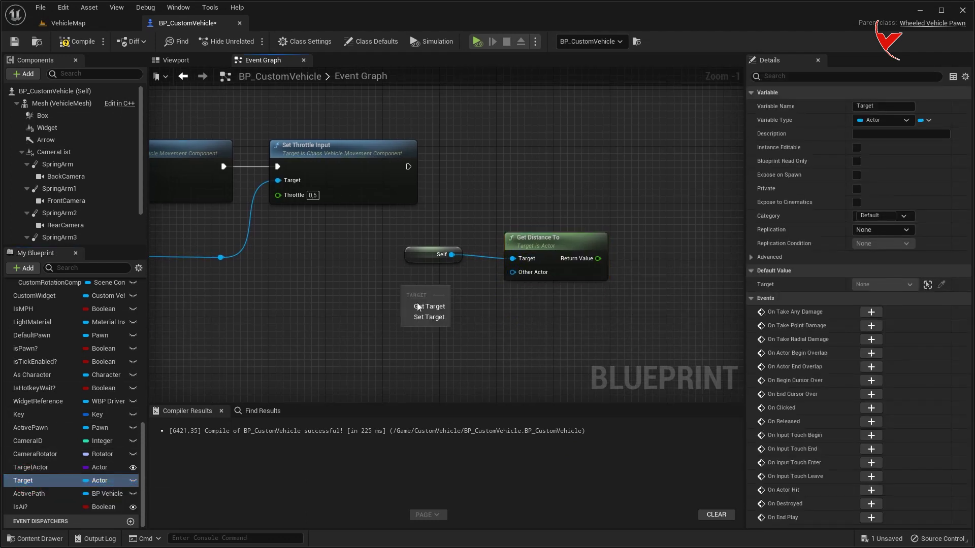
{"action": "left_click", "coordinate": [424, 305]}
Compare the distance result with a less-than node against 2000
{"action": "right_click_drag", "start_coordinate": [512, 275], "coordinate": [372, 294]}
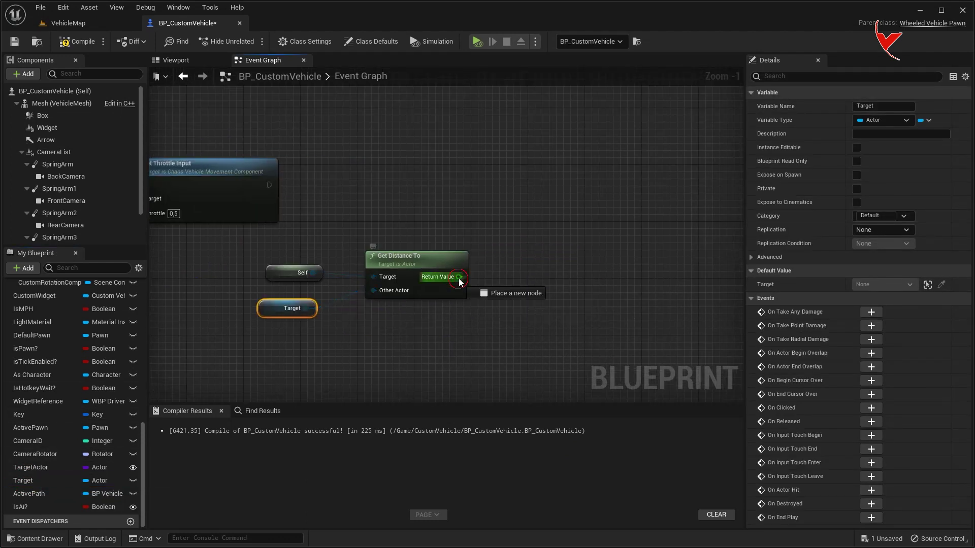
{"action": "left_click_drag", "start_coordinate": [459, 277], "coordinate": [518, 276]}
{"action": "type", "text": "<"}
{"action": "left_click", "coordinate": [551, 340]}
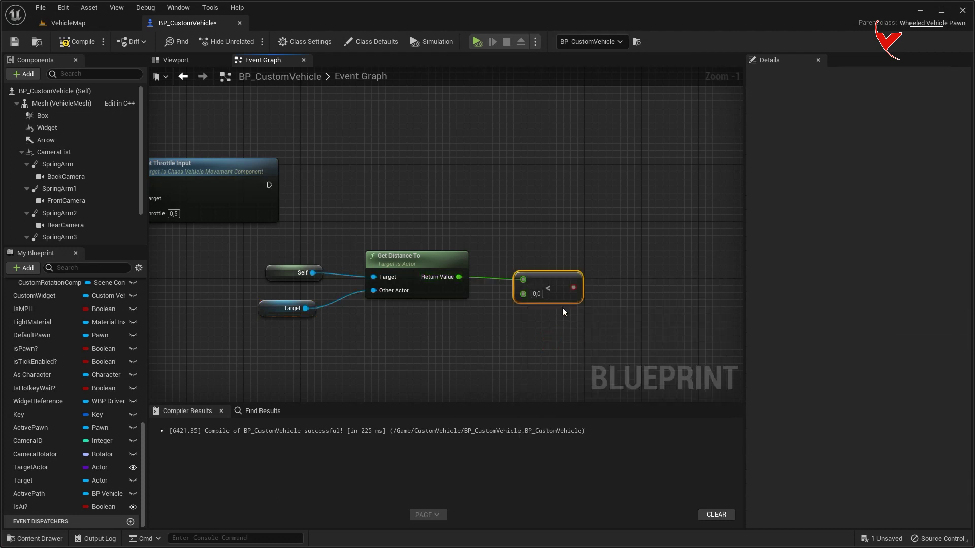
{"action": "left_click", "coordinate": [544, 294]}
{"action": "type", "text": "2000"}
{"action": "key", "text": "Return"}
Add a Branch after Set Throttle Input, using the less-than result as its condition
{"action": "left_click_drag", "start_coordinate": [270, 185], "coordinate": [629, 187]}
{"action": "type", "text": "bra"}
{"action": "key", "text": "Return"}
{"action": "left_click_drag", "start_coordinate": [591, 287], "coordinate": [636, 200]}
{"action": "right_click_drag", "start_coordinate": [664, 224], "coordinate": [398, 242]}
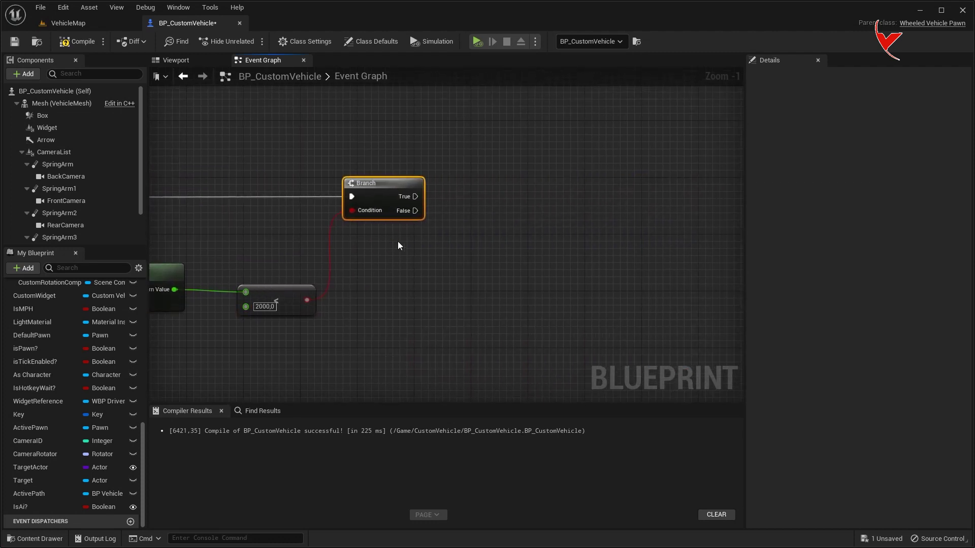
{"action": "scroll", "coordinate": [102, 416], "scroll_direction": "up", "scroll_amount": 5}
{"action": "scroll", "coordinate": [124, 385], "scroll_direction": "up", "scroll_amount": 5}
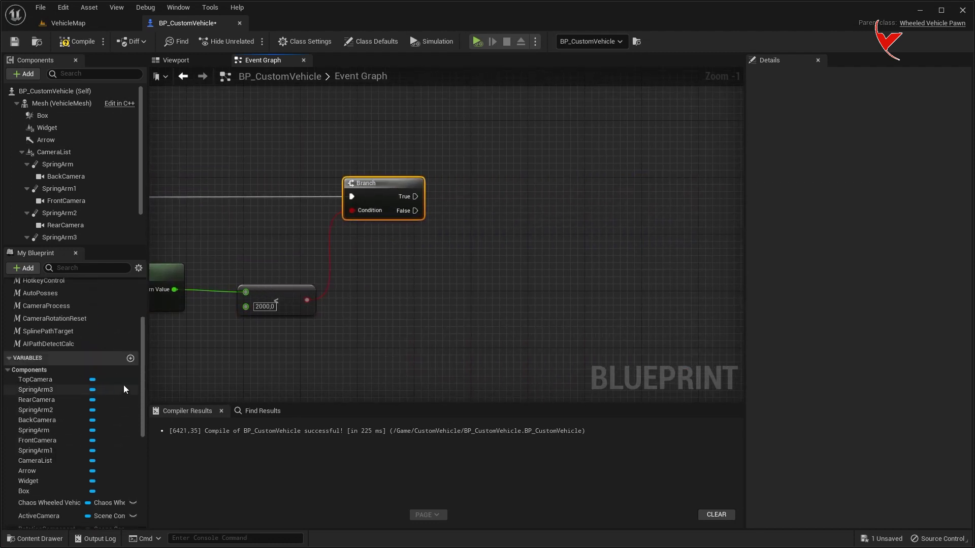
Create Boolean IsStop?, setting it true on the Branch's True path and false on False
{"action": "left_click", "coordinate": [130, 360]}
{"action": "type", "text": "IsStop?"}
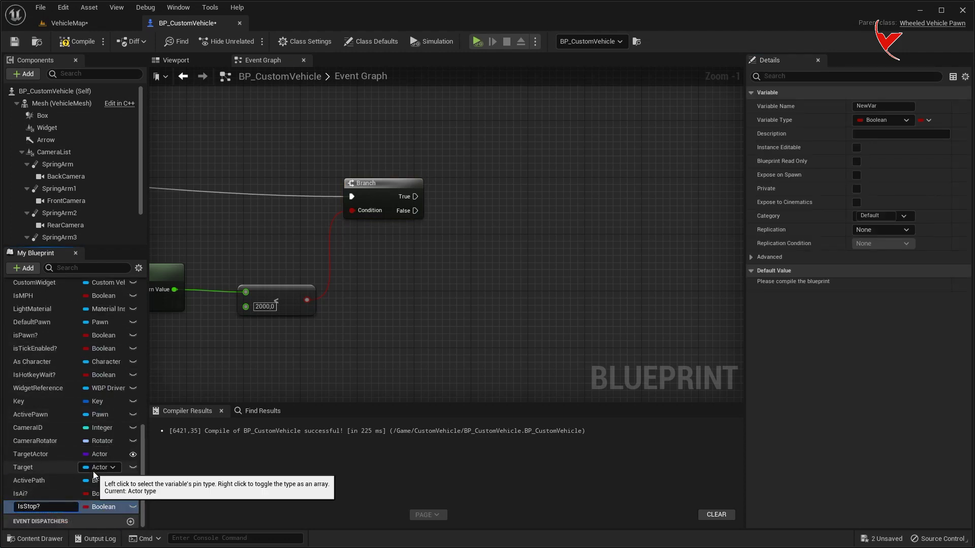
{"action": "key", "text": "Return"}
{"action": "left_click_drag", "start_coordinate": [415, 193], "coordinate": [415, 197]}
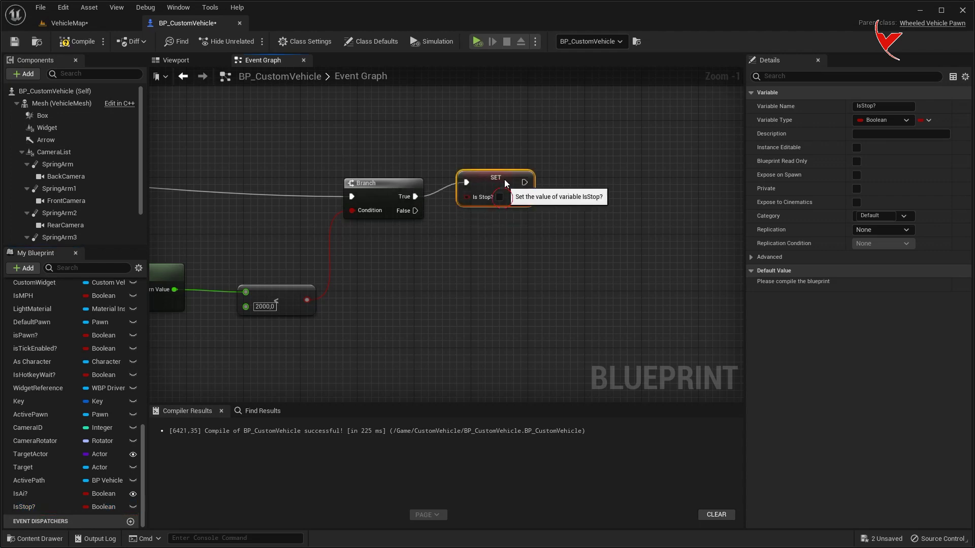
{"action": "left_click_drag", "start_coordinate": [24, 507], "coordinate": [416, 214]}
{"action": "left_click_drag", "start_coordinate": [501, 203], "coordinate": [500, 236]}
{"action": "left_click", "coordinate": [499, 176]}
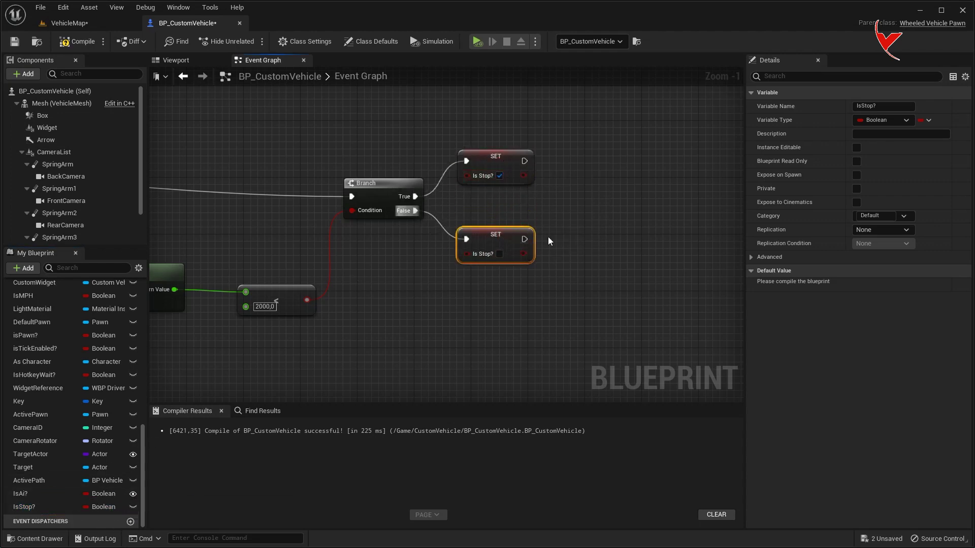
Add Set Handbrake Input on the vehicle movement component after the IsStop? true setter
{"action": "scroll", "coordinate": [90, 410], "scroll_direction": "up", "scroll_amount": 5}
{"action": "left_click_drag", "start_coordinate": [50, 371], "coordinate": [539, 225]}
{"action": "left_click", "coordinate": [546, 215]}
{"action": "right_click_drag", "start_coordinate": [599, 230], "coordinate": [452, 242]}
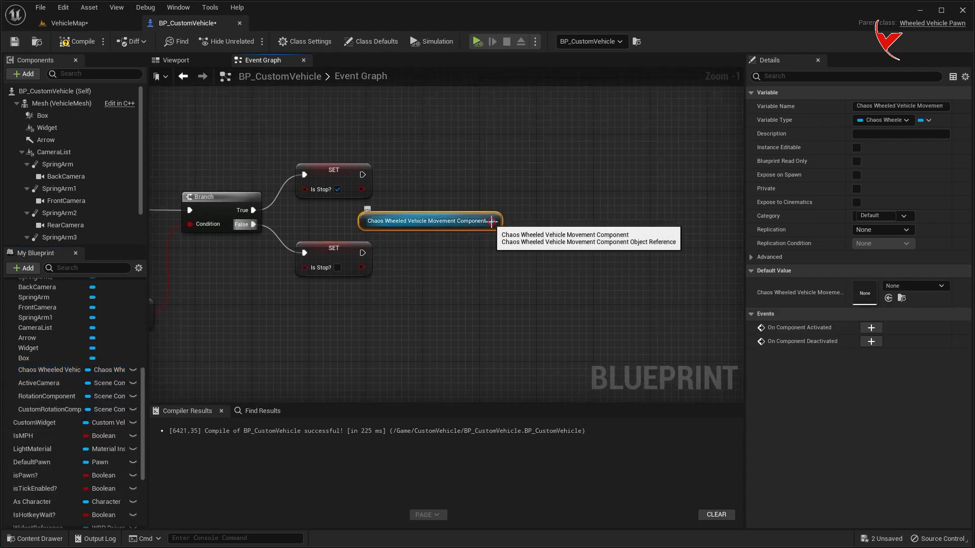
{"action": "left_click_drag", "start_coordinate": [491, 221], "coordinate": [537, 190]}
{"action": "type", "text": "set handb"}
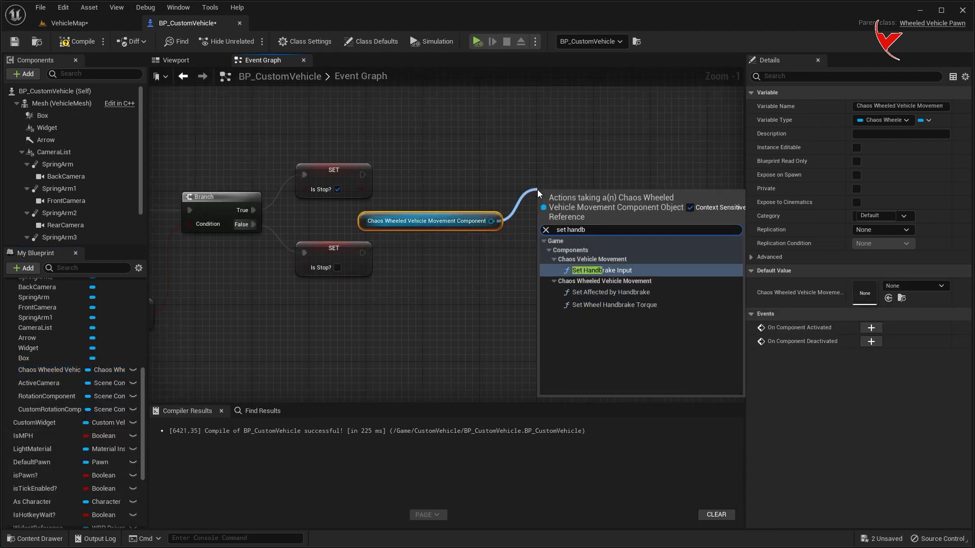
{"action": "left_click", "coordinate": [602, 270]}
{"action": "left_click_drag", "start_coordinate": [580, 176], "coordinate": [580, 168]}
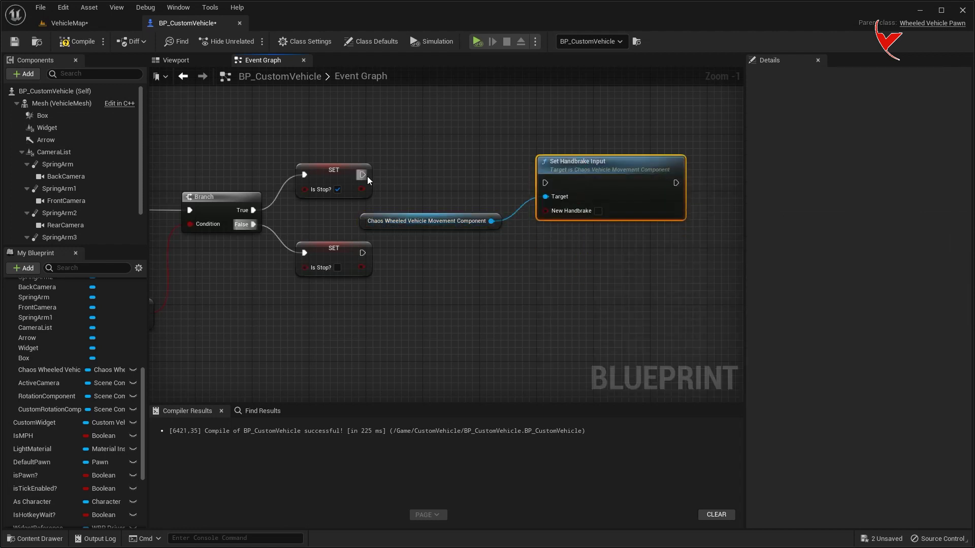
{"action": "left_click_drag", "start_coordinate": [362, 175], "coordinate": [544, 183]}
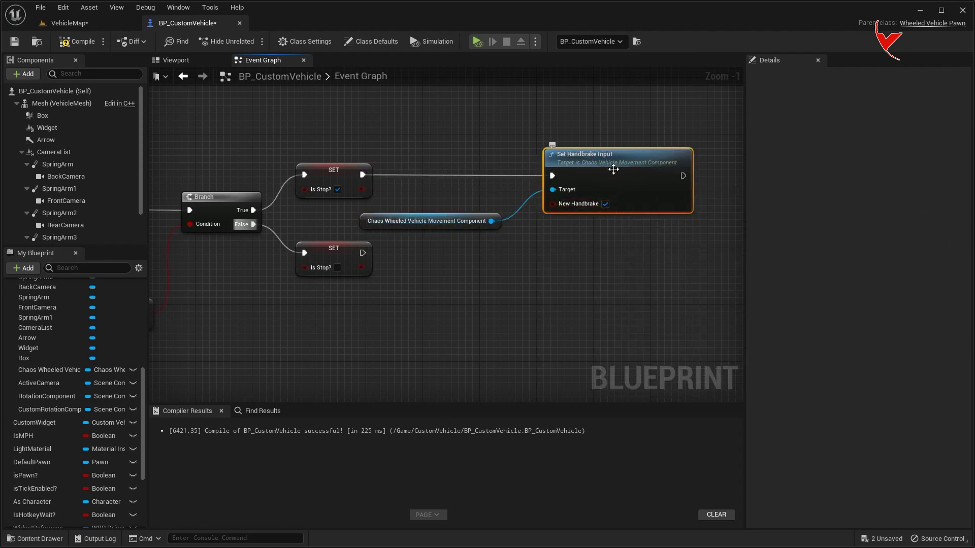
Duplicate the handbrake node after the False setter with the handbrake turned off
{"action": "key", "text": "ctrl+c"}
{"action": "key", "text": "ctrl+v"}
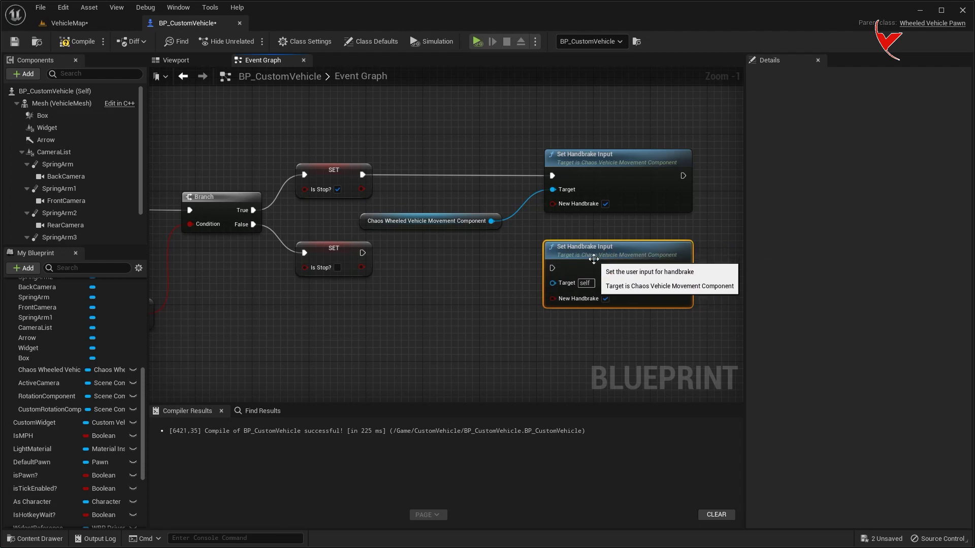
{"action": "mouse_move", "coordinate": [362, 253]}
{"action": "left_mouse_down"}
{"action": "mouse_move", "coordinate": [553, 269]}
{"action": "mouse_move", "coordinate": [341, 264]}
{"action": "left_mouse_up"}
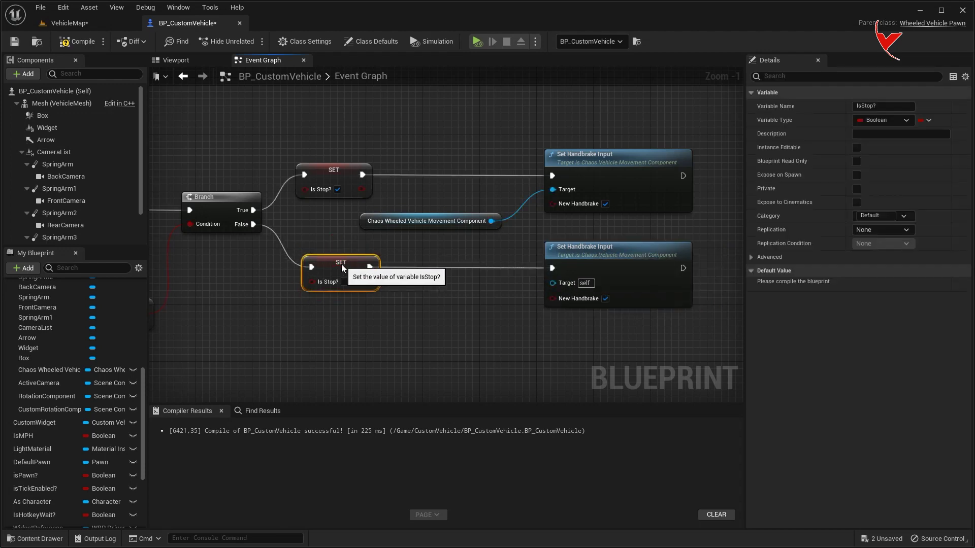
{"action": "left_click", "coordinate": [605, 299]}
{"action": "right_click_drag", "start_coordinate": [644, 324], "coordinate": [373, 343]}
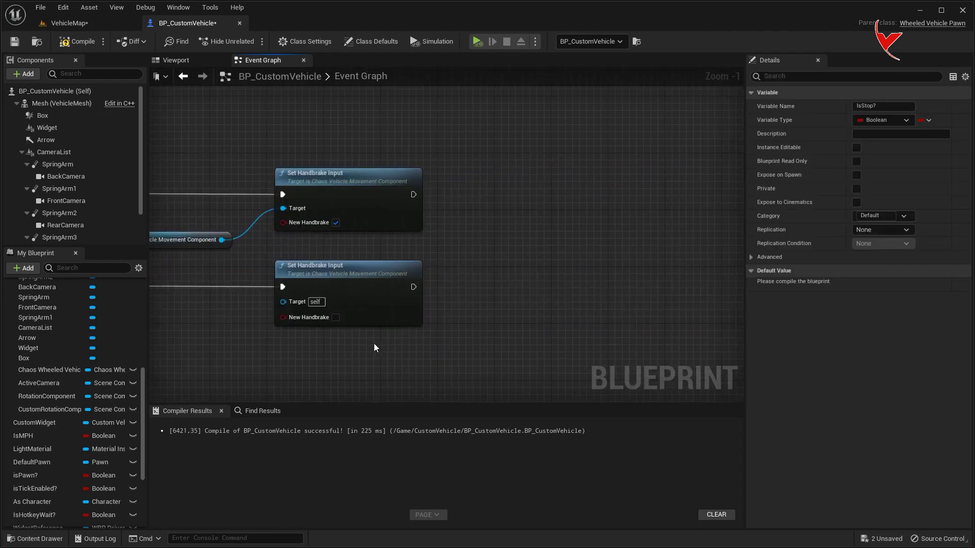
{"action": "scroll", "coordinate": [76, 461], "scroll_direction": "down", "scroll_amount": 5}
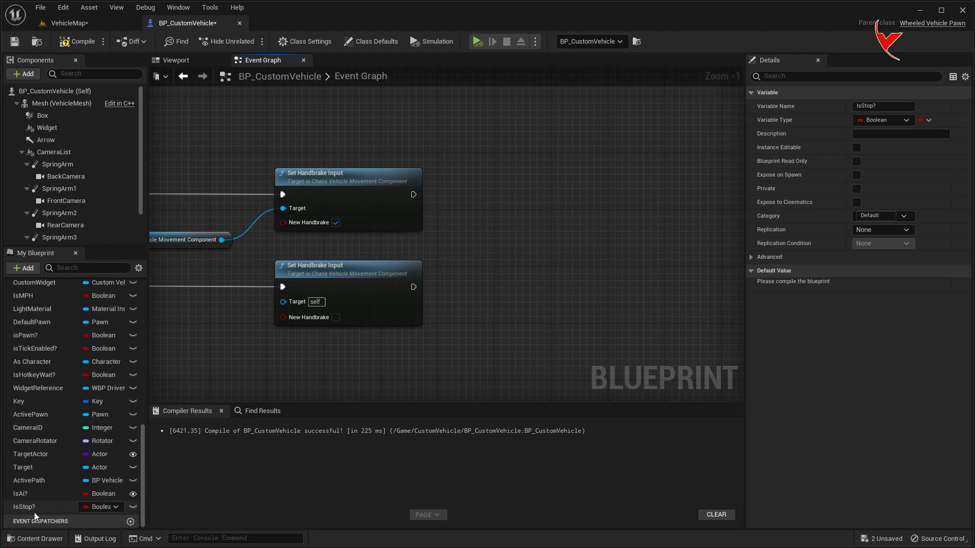
Feed an IsStop? getter into a new AND Boolean node
{"action": "left_click_drag", "start_coordinate": [35, 508], "coordinate": [461, 246]}
{"action": "left_click", "coordinate": [500, 248]}
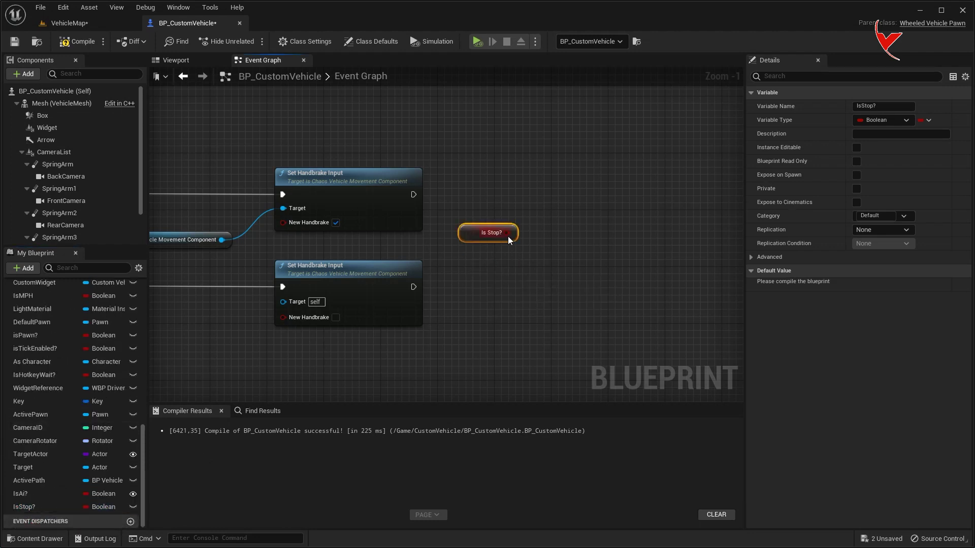
{"action": "left_click_drag", "start_coordinate": [507, 236], "coordinate": [576, 235]}
{"action": "type", "text": "and bo"}
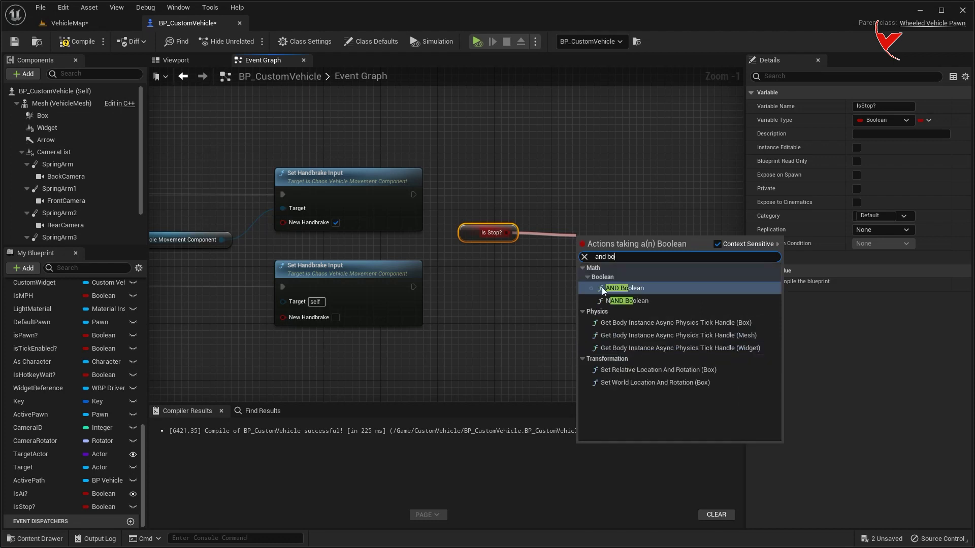
{"action": "left_click", "coordinate": [601, 287]}
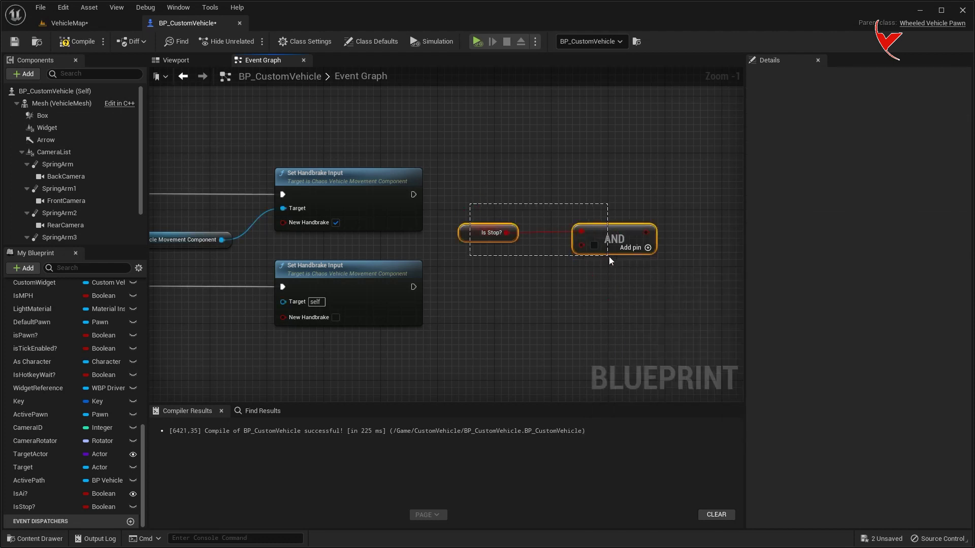
Wire the movement component to the lower handbrake node and add Get Forward Speed via a reroute
{"action": "right_click_drag", "start_coordinate": [191, 280], "coordinate": [315, 189]}
{"action": "left_click_drag", "start_coordinate": [295, 148], "coordinate": [357, 211]}
{"action": "left_click_drag", "start_coordinate": [297, 149], "coordinate": [589, 182]}
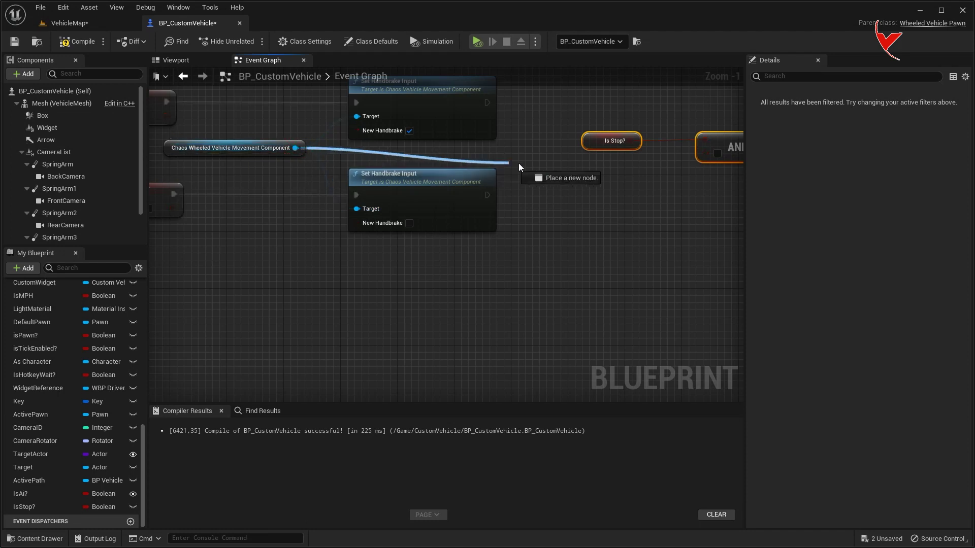
{"action": "type", "text": "get forward"}
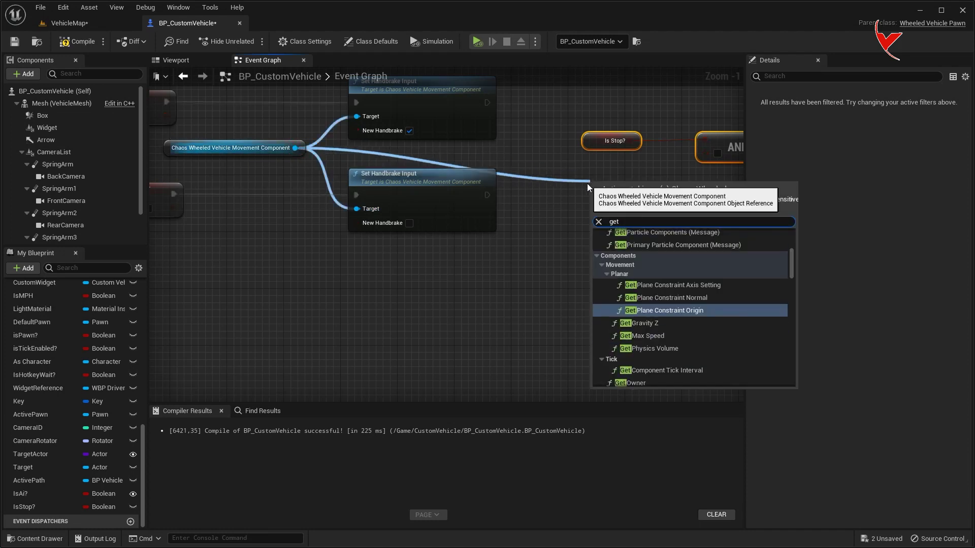
{"action": "left_click", "coordinate": [632, 269]}
{"action": "left_click_drag", "start_coordinate": [643, 184], "coordinate": [636, 213]}
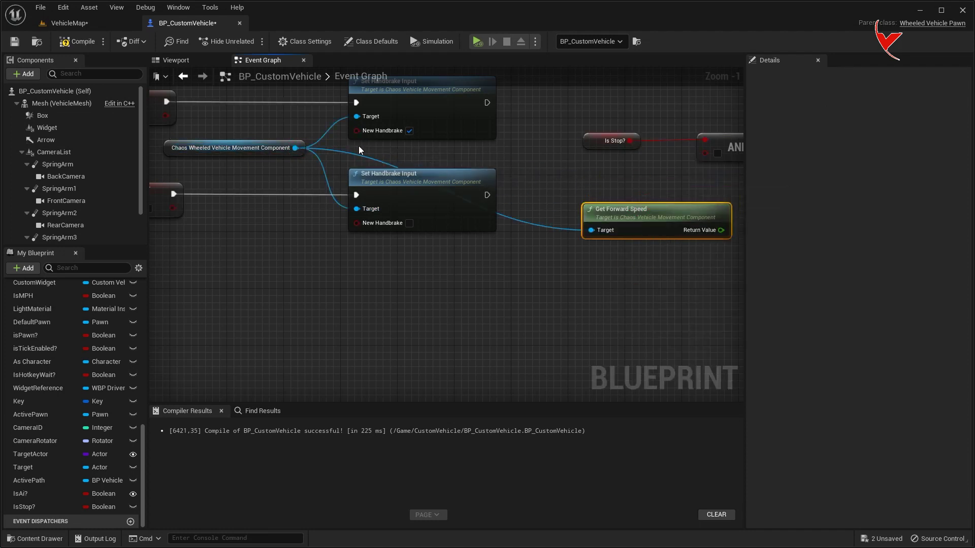
{"action": "double_click", "coordinate": [349, 153]}
{"action": "left_click_drag", "start_coordinate": [345, 154], "coordinate": [317, 279]}
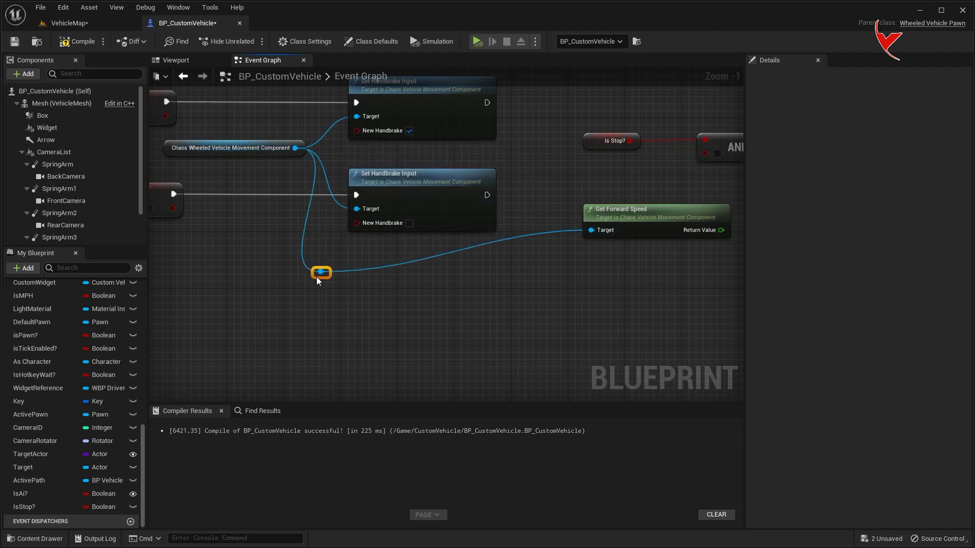
{"action": "left_click_drag", "start_coordinate": [586, 219], "coordinate": [514, 253]}
{"action": "right_click_drag", "start_coordinate": [557, 258], "coordinate": [343, 266]}
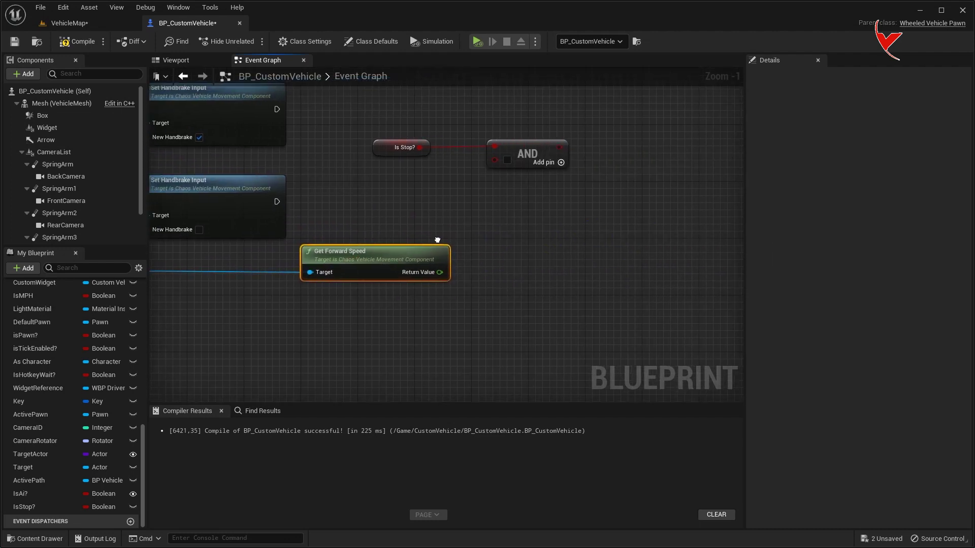
Check forward speed != 0.0 and feed it into AND's second input
{"action": "left_click_drag", "start_coordinate": [436, 273], "coordinate": [477, 274]}
{"action": "type", "text": "!="}
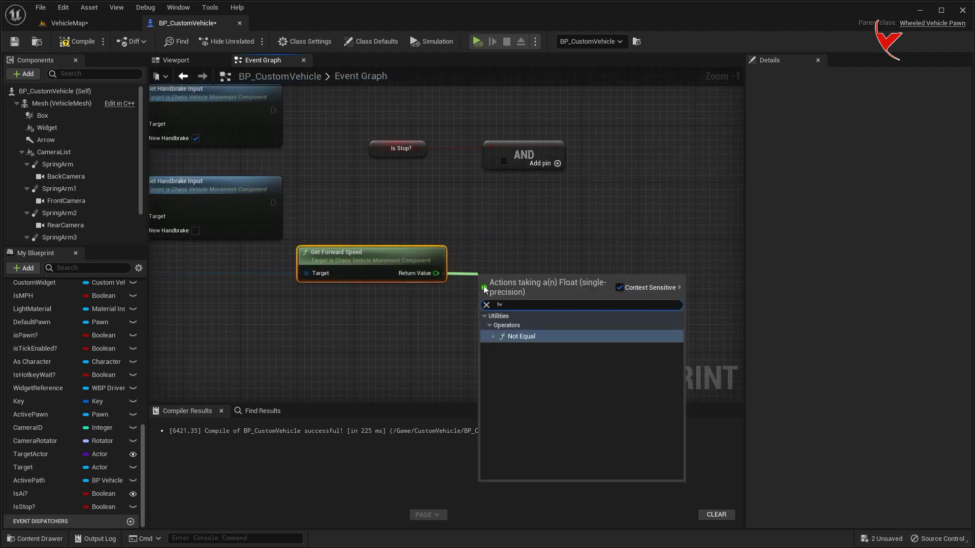
{"action": "key", "text": "Return"}
{"action": "mouse_move", "coordinate": [544, 276]}
{"action": "left_mouse_down"}
{"action": "mouse_move", "coordinate": [491, 162]}
{"action": "mouse_move", "coordinate": [641, 166]}
{"action": "left_mouse_up"}
{"action": "left_click", "coordinate": [401, 148]}
{"action": "left_click", "coordinate": [518, 154], "text": "ctrl"}
{"action": "scroll", "coordinate": [582, 209], "scroll_direction": "down", "scroll_amount": 2}
Add a Branch after the Set Handbrake Input node
{"action": "left_click_drag", "start_coordinate": [323, 173], "coordinate": [683, 168]}
{"action": "type", "text": "branch"}
{"action": "key", "text": "Return"}
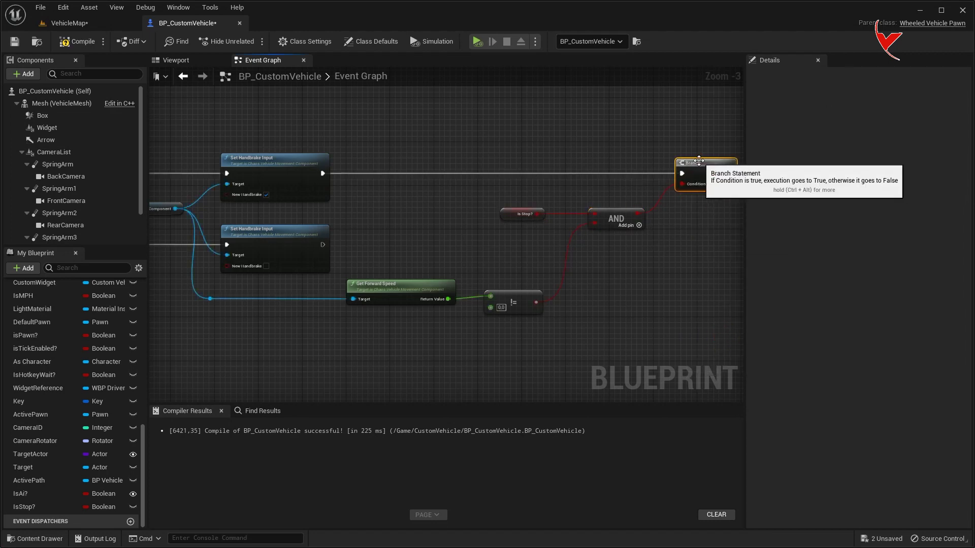
Add a Delay with duration 0,0 on the new Branch's True path
{"action": "right_click_drag", "start_coordinate": [706, 171], "coordinate": [407, 153]}
{"action": "scroll", "coordinate": [419, 211], "scroll_direction": "up", "scroll_amount": 3}
{"action": "right_click_drag", "start_coordinate": [425, 212], "coordinate": [213, 231]}
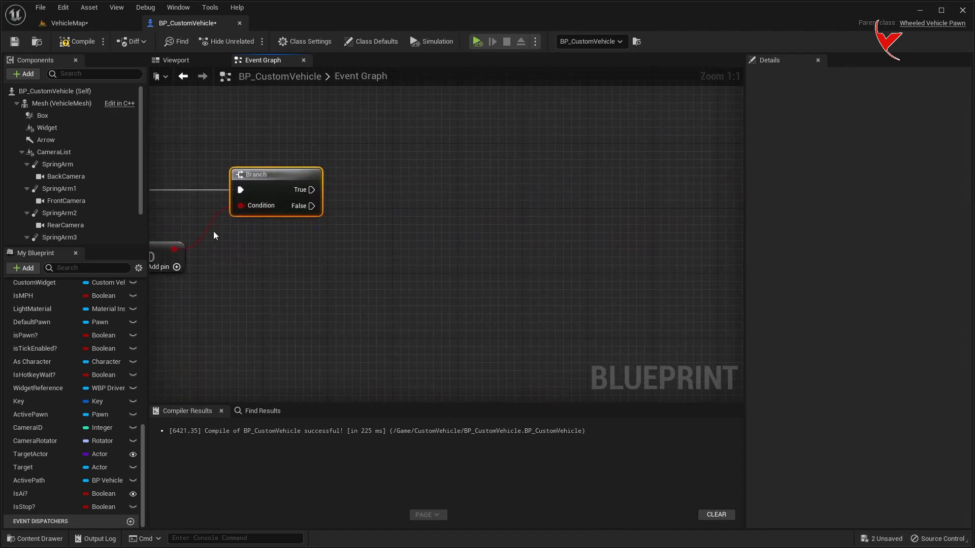
{"action": "left_click_drag", "start_coordinate": [394, 190], "coordinate": [394, 190]}
{"action": "type", "text": "delay"}
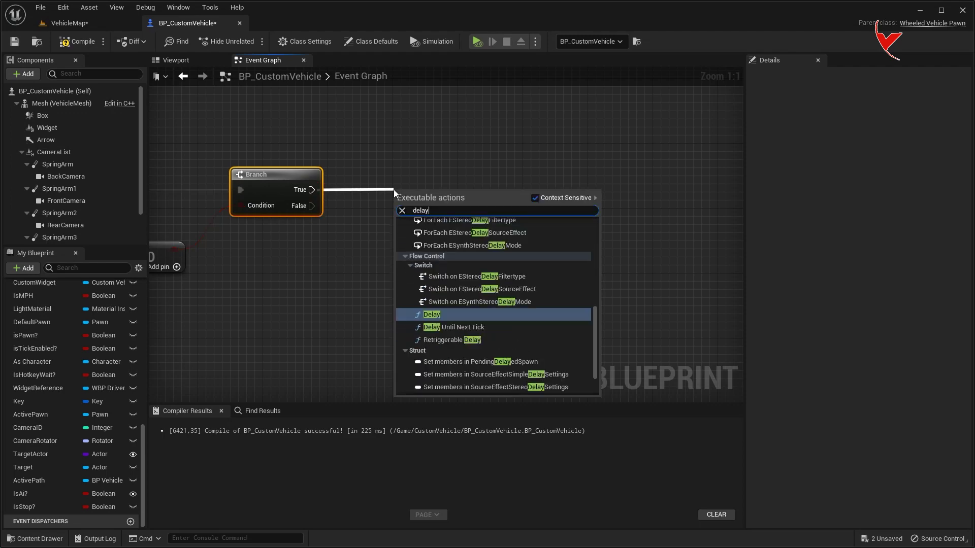
{"action": "key", "text": "Return"}
{"action": "left_click", "coordinate": [444, 215]}
{"action": "key", "text": "Return"}
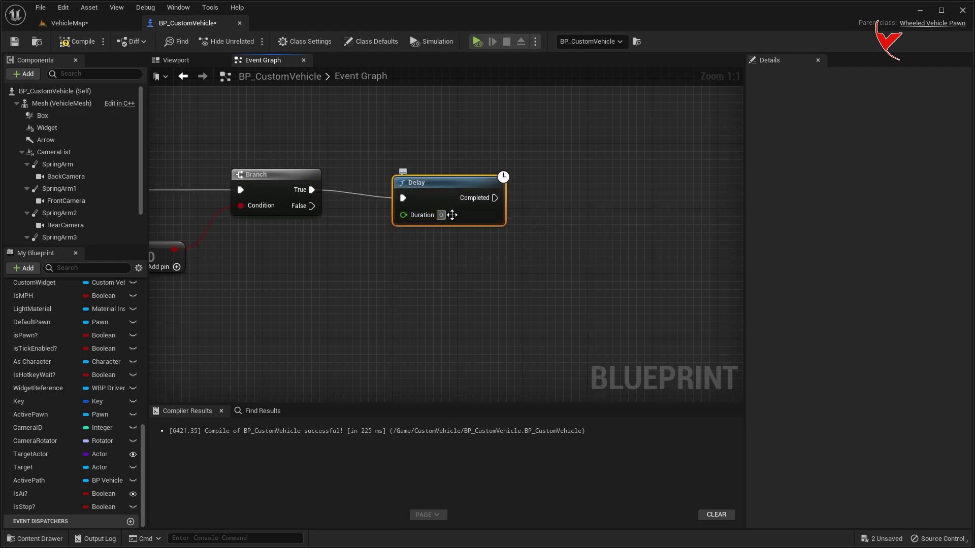
Paste the handbrake and movement component nodes and wire Branch False into Set Handbrake Input
{"action": "right_click_drag", "start_coordinate": [407, 148], "coordinate": [584, 166]}
{"action": "scroll", "coordinate": [584, 166], "scroll_direction": "down", "scroll_amount": 1}
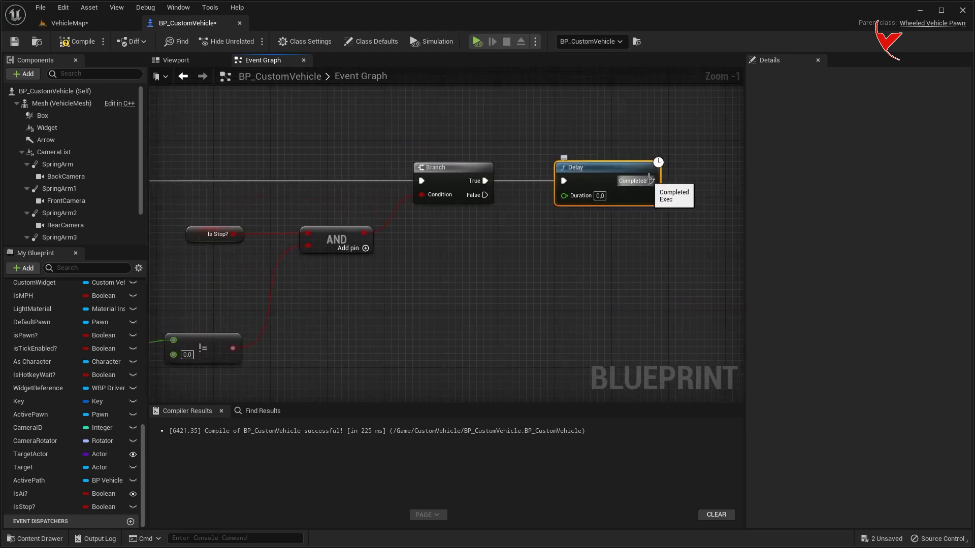
{"action": "left_click_drag", "start_coordinate": [589, 173], "coordinate": [589, 187]}
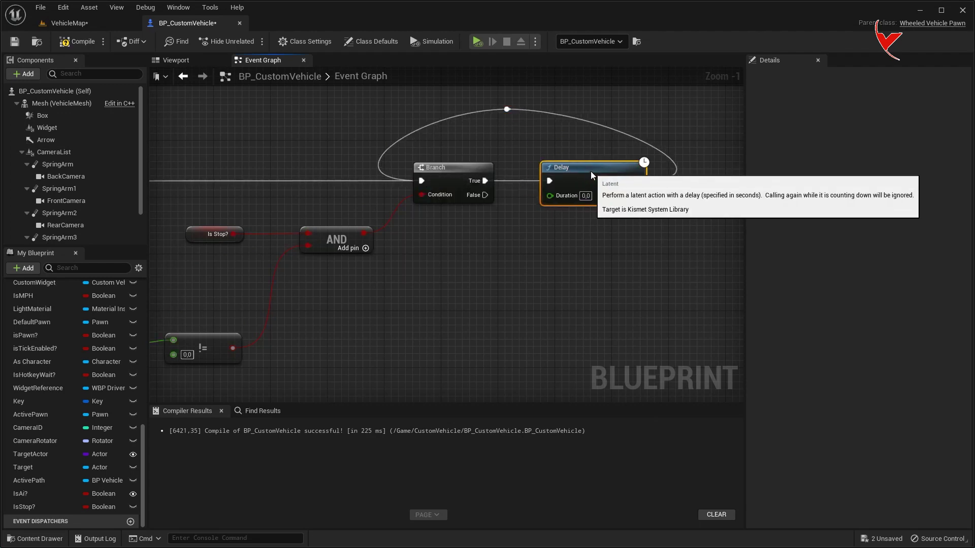
{"action": "left_click", "coordinate": [590, 171]}
{"action": "scroll", "coordinate": [520, 218], "scroll_direction": "down", "scroll_amount": 3}
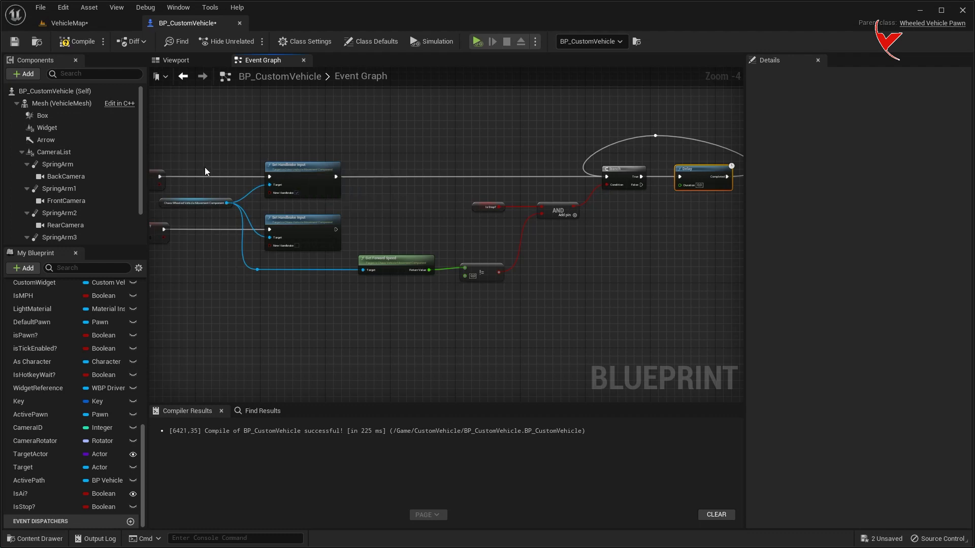
{"action": "scroll", "coordinate": [434, 226], "scroll_direction": "up", "scroll_amount": 3}
{"action": "key", "text": "ctrl+v"}
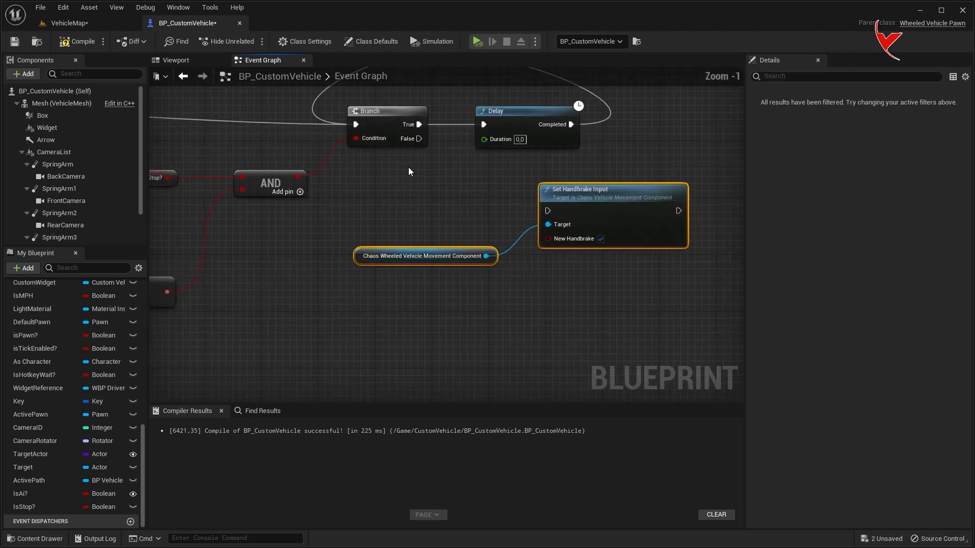
{"action": "left_click_drag", "start_coordinate": [535, 206], "coordinate": [547, 210]}
{"action": "left_click_drag", "start_coordinate": [595, 231], "coordinate": [539, 238]}
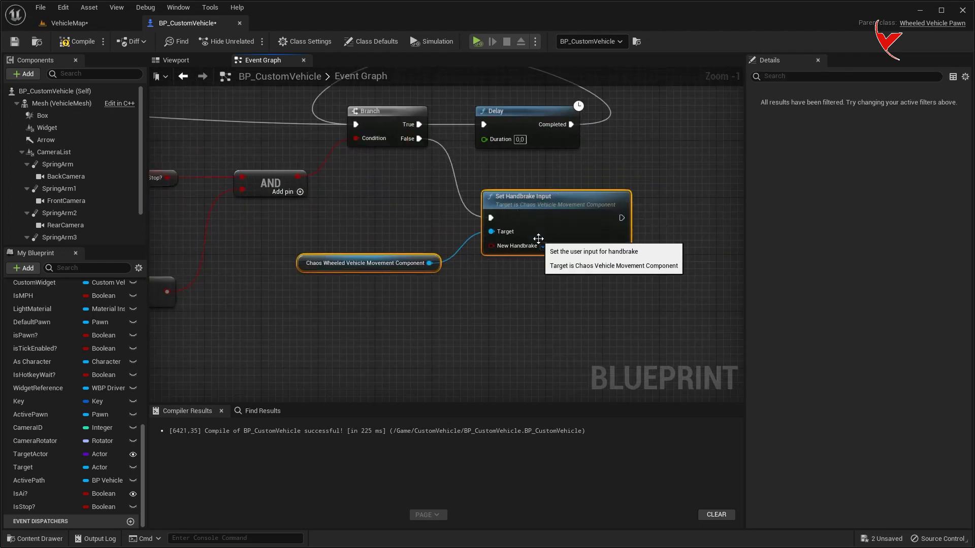
{"action": "right_click_drag", "start_coordinate": [431, 267], "coordinate": [464, 250]}
From the movement component, add Get Updated Primitive and Set All Physics Linear Velocity
{"action": "left_click_drag", "start_coordinate": [464, 247], "coordinate": [519, 280]}
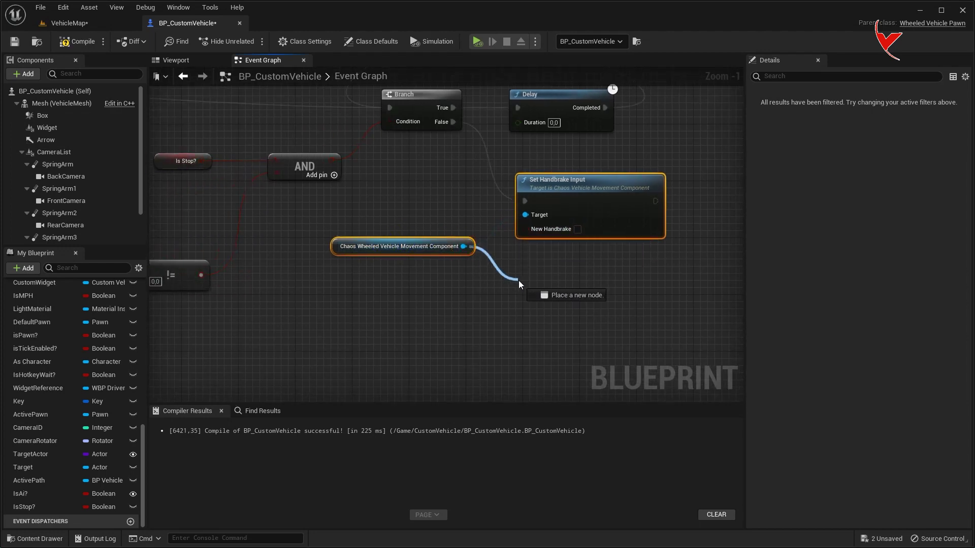
{"action": "type", "text": "update p"}
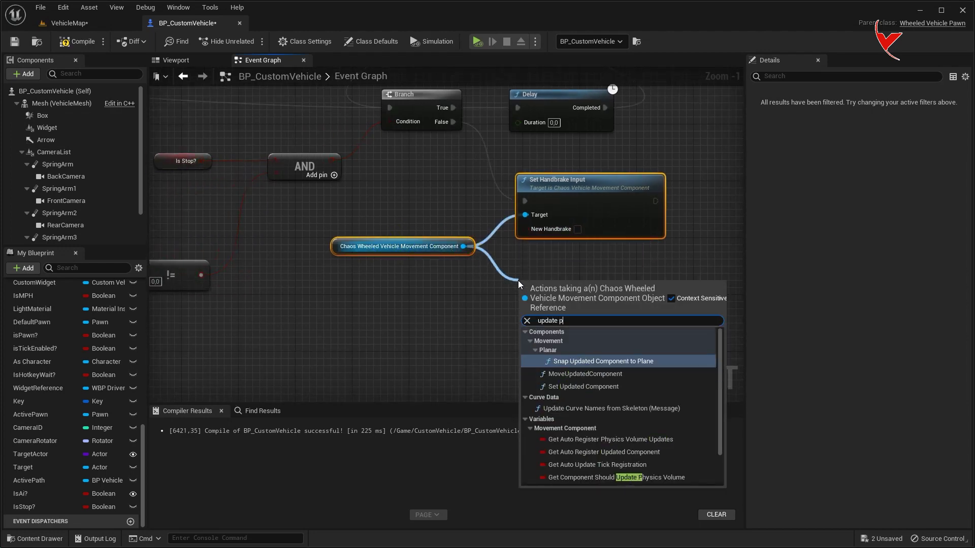
{"action": "type", "text": "ri"}
{"action": "left_click", "coordinate": [580, 352]}
{"action": "right_click_drag", "start_coordinate": [619, 320], "coordinate": [459, 347]}
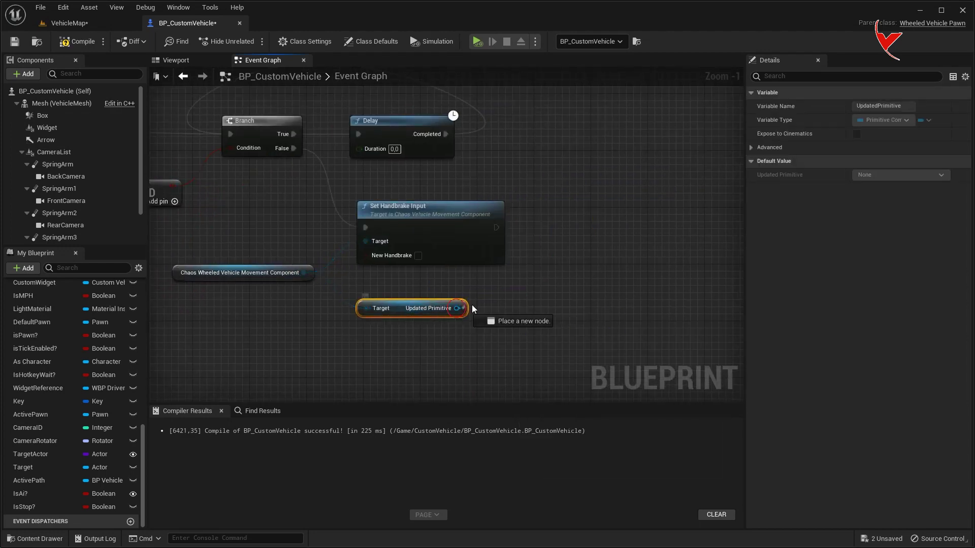
{"action": "left_click_drag", "start_coordinate": [472, 308], "coordinate": [574, 263]}
{"action": "type", "text": "set All phy"}
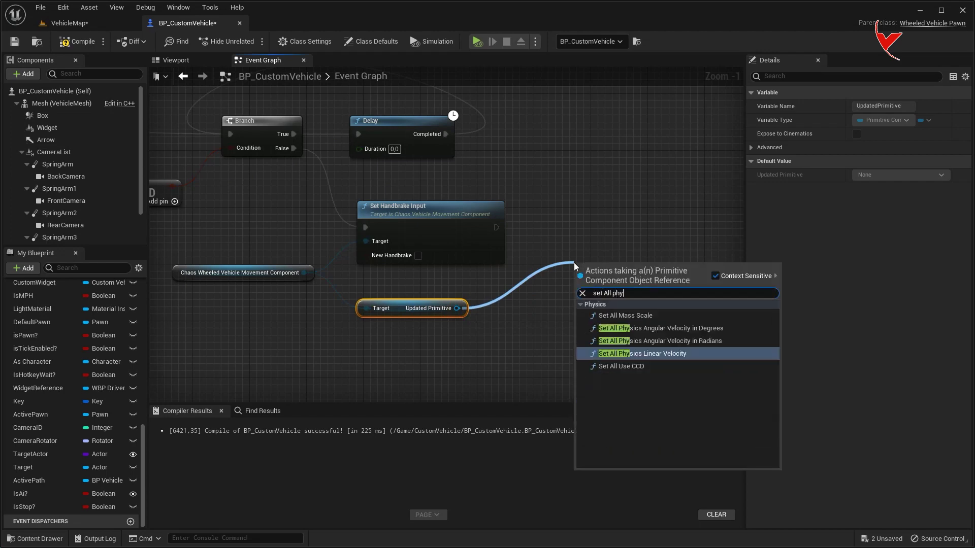
{"action": "left_click", "coordinate": [632, 353]}
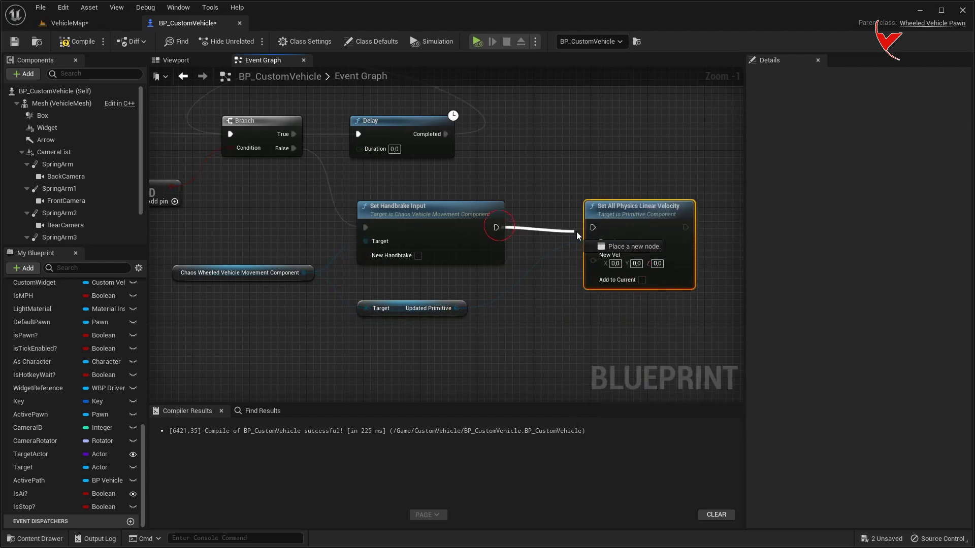
{"action": "left_click", "coordinate": [96, 26]}
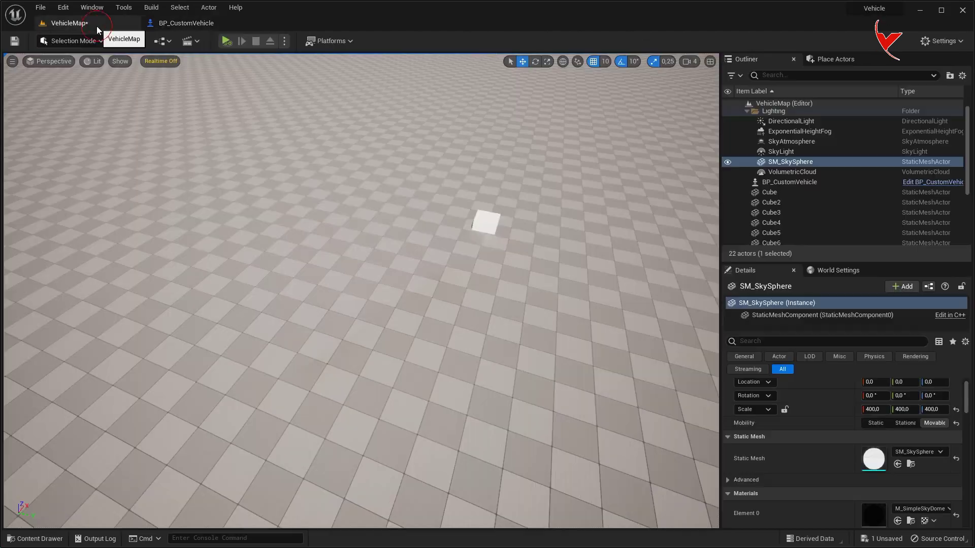
{"action": "left_click", "coordinate": [227, 41]}
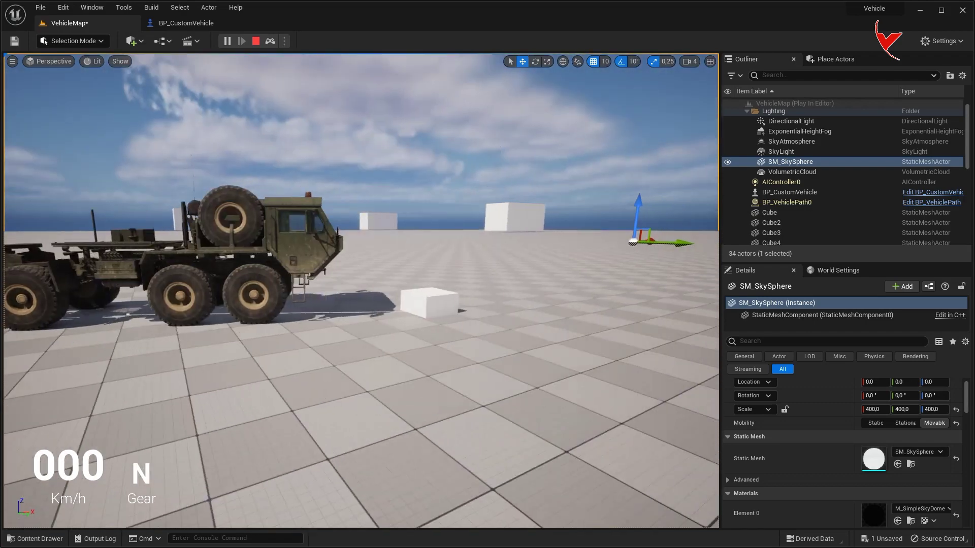
{"action": "right_click_drag", "start_coordinate": [464, 277], "coordinate": [464, 277]}
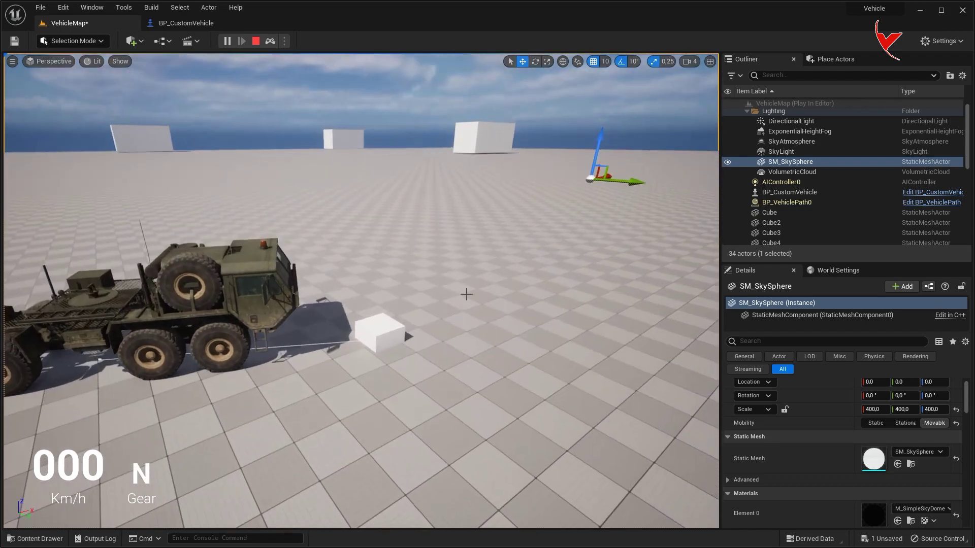
{"action": "left_click", "coordinate": [372, 324]}
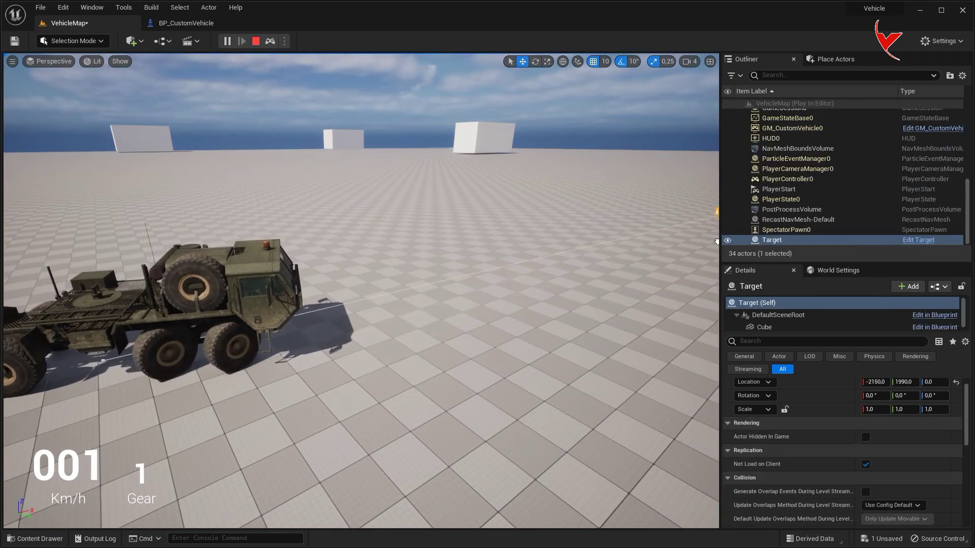
{"action": "right_click_drag", "start_coordinate": [483, 266], "coordinate": [461, 218]}
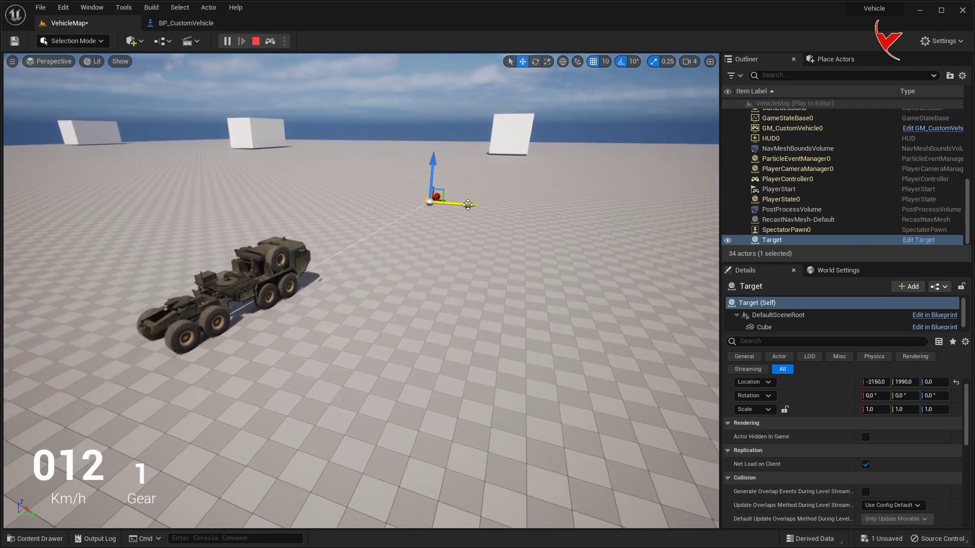
{"action": "right_click_drag", "start_coordinate": [467, 205], "coordinate": [472, 252]}
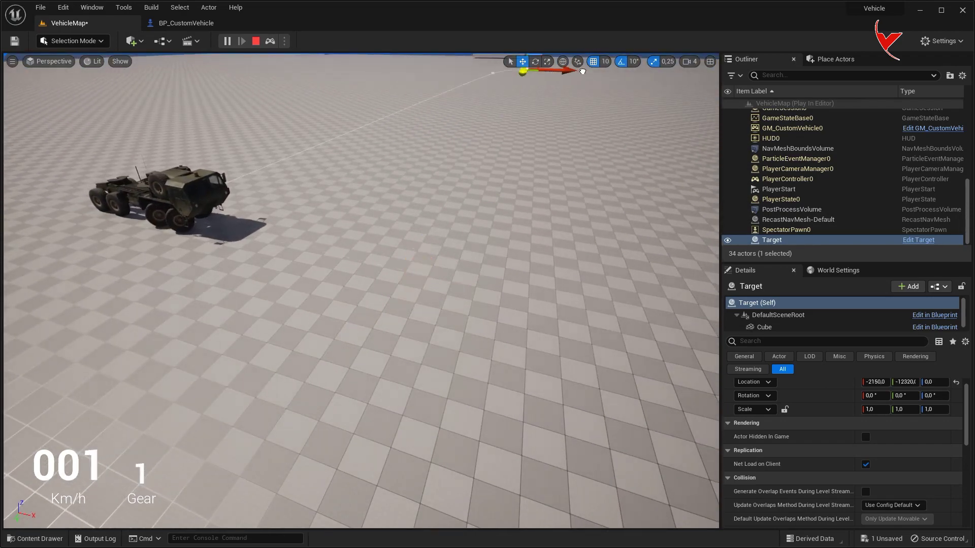
{"action": "right_click_drag", "start_coordinate": [497, 149], "coordinate": [508, 122]}
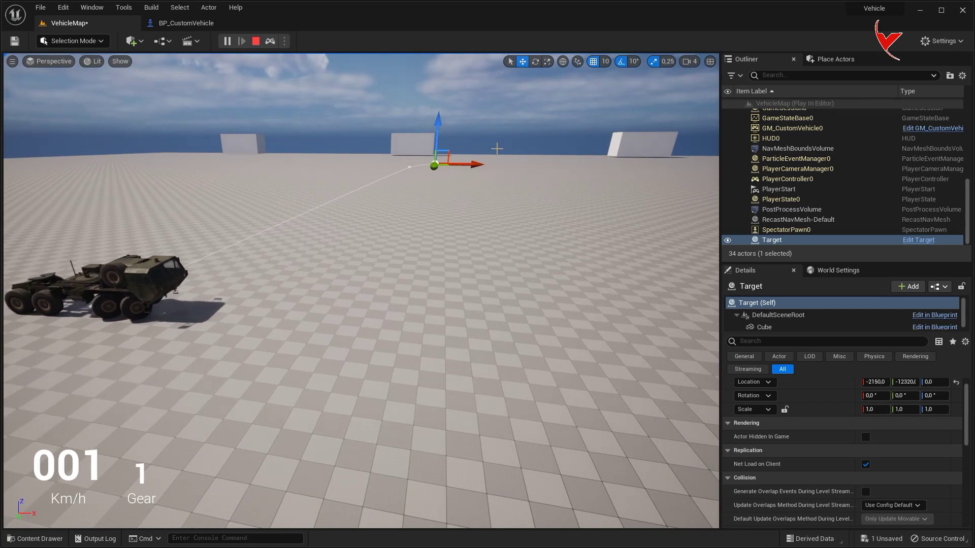
{"action": "key", "text": "Escape"}
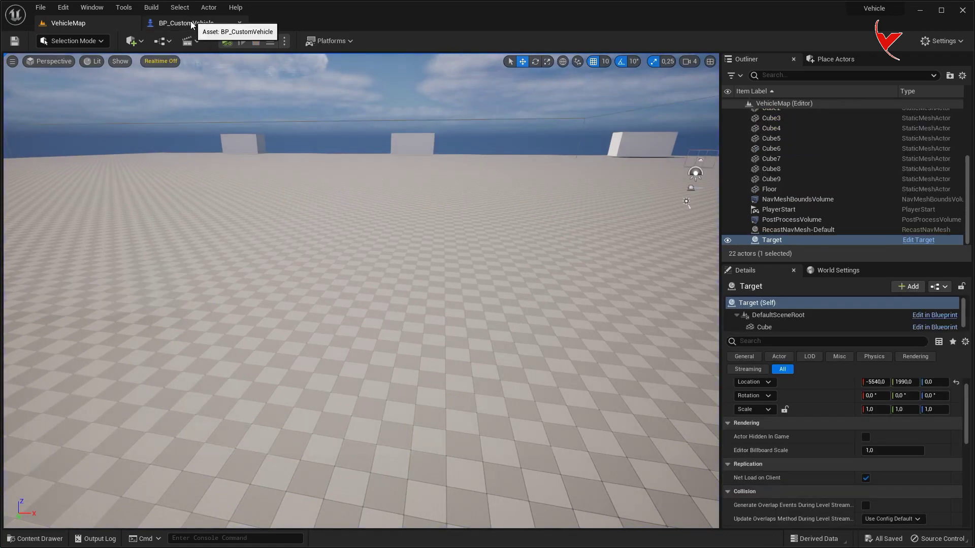
Open the AIPath Detect Calc macro graph in BP_CustomVehicle
{"action": "left_click", "coordinate": [190, 21]}
{"action": "scroll", "coordinate": [109, 353], "scroll_direction": "up", "scroll_amount": 3}
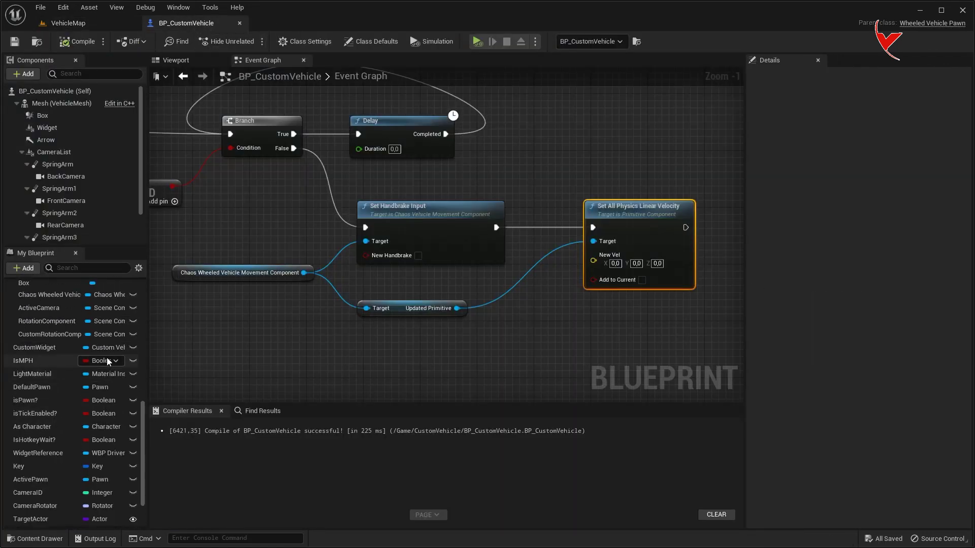
{"action": "scroll", "coordinate": [106, 358], "scroll_direction": "up", "scroll_amount": 3}
{"action": "scroll", "coordinate": [109, 358], "scroll_direction": "up", "scroll_amount": 3}
{"action": "double_click", "coordinate": [96, 380]}
{"action": "scroll", "coordinate": [490, 284], "scroll_direction": "up", "scroll_amount": 2}
{"action": "scroll", "coordinate": [474, 273], "scroll_direction": "up", "scroll_amount": 3}
Set Map Range Clamped In Range A to 50 and In Range B to -50, then play-test
{"action": "type", "text": "50"}
{"action": "key", "text": "Tab"}
{"action": "type", "text": "-50"}
{"action": "key", "text": "Return"}
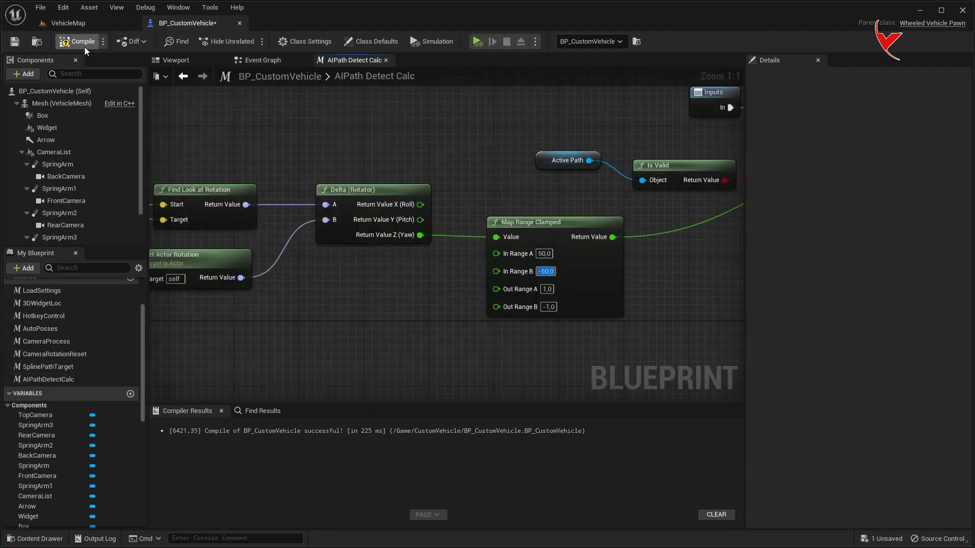
{"action": "left_click", "coordinate": [88, 23]}
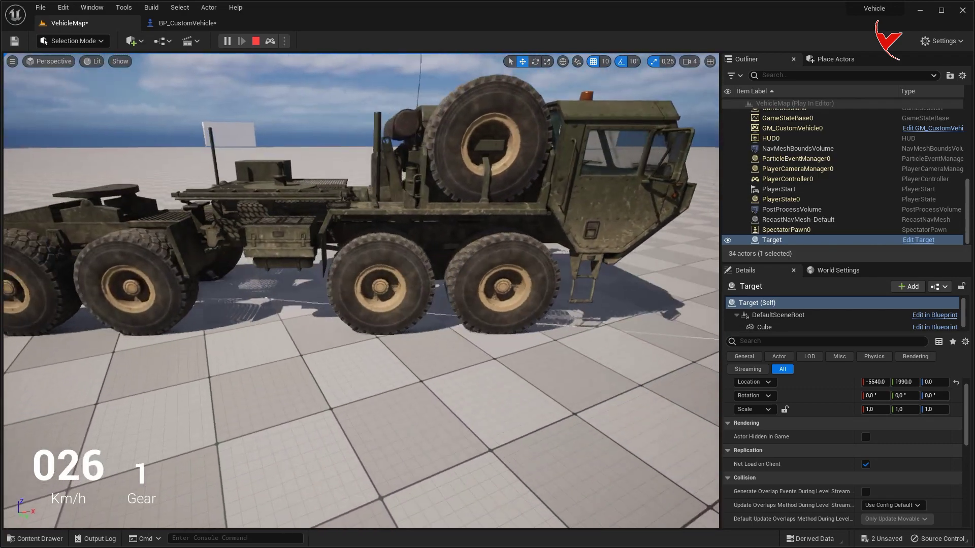
{"action": "key", "text": "Escape"}
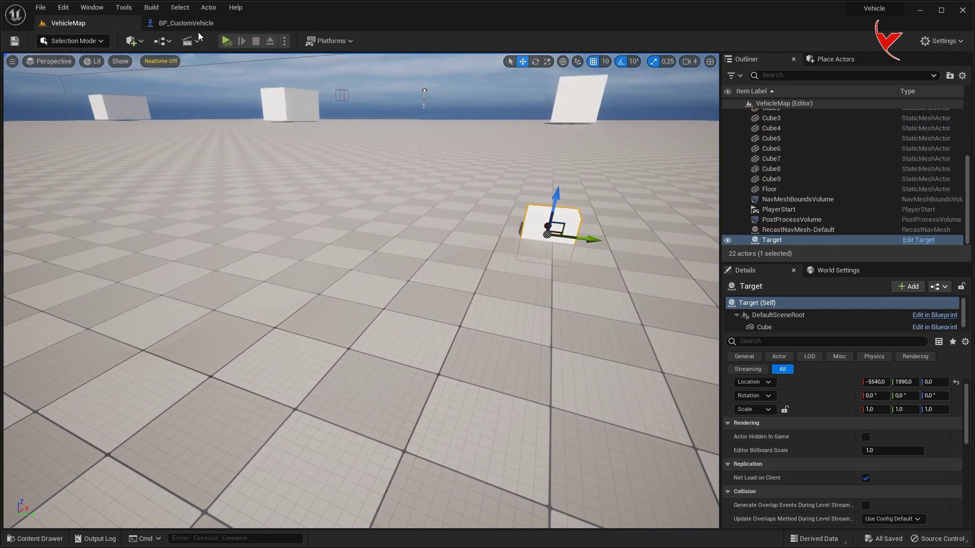
Open BP_RearWheel from the movement component's Wheel Setups and enable ABS
{"action": "left_click", "coordinate": [195, 24]}
{"action": "scroll", "coordinate": [86, 152], "scroll_direction": "down", "scroll_amount": 3}
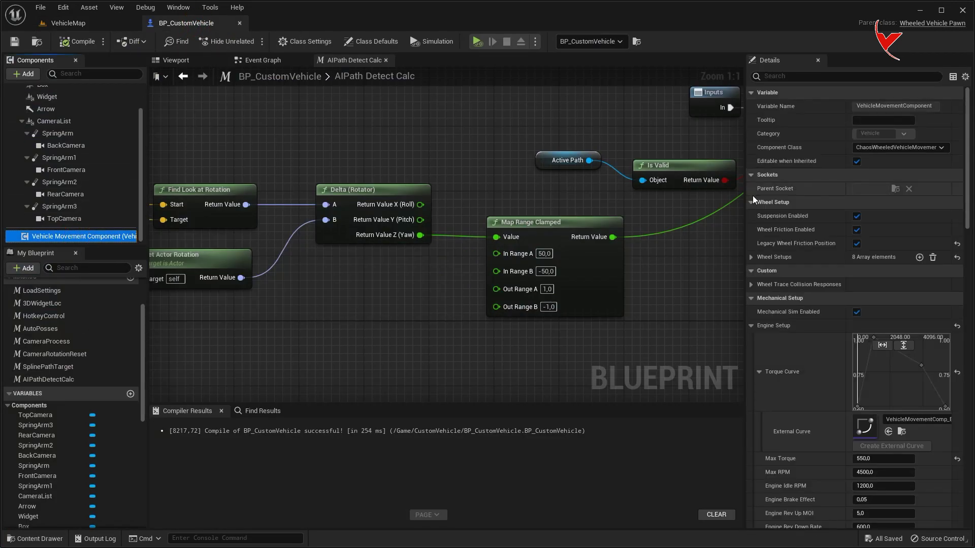
{"action": "left_click", "coordinate": [752, 257]}
{"action": "left_click", "coordinate": [815, 275]}
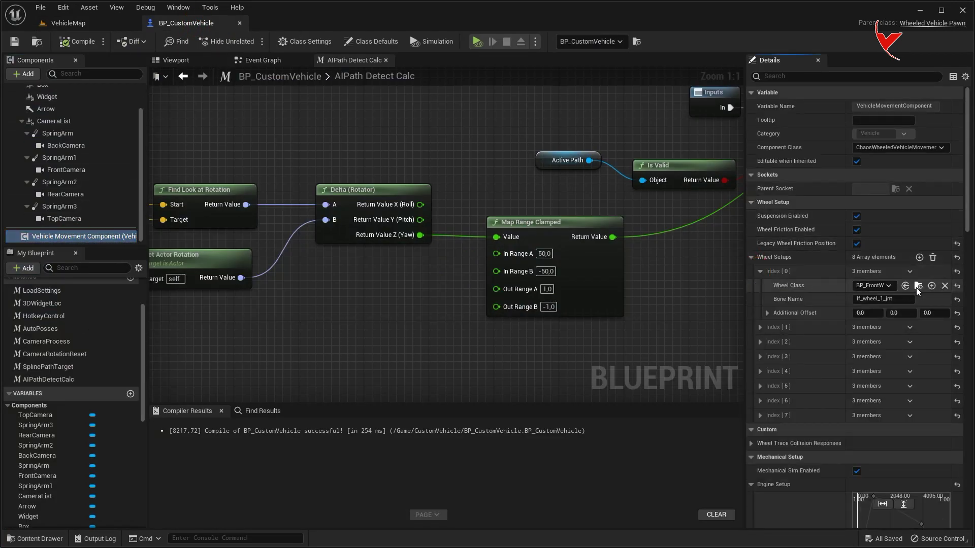
{"action": "left_click", "coordinate": [847, 387]}
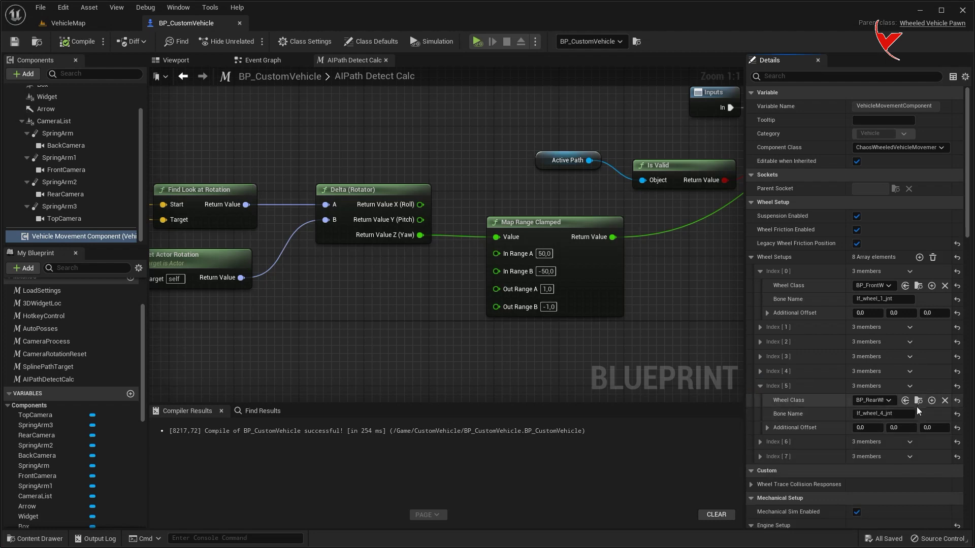
{"action": "left_click", "coordinate": [919, 400]}
{"action": "double_click", "coordinate": [348, 404]}
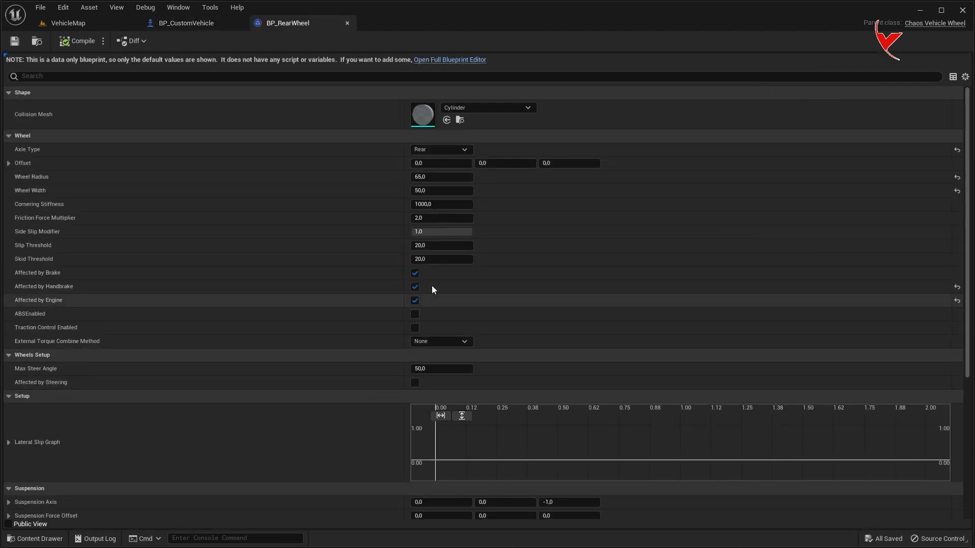
{"action": "scroll", "coordinate": [367, 298], "scroll_direction": "down", "scroll_amount": 1}
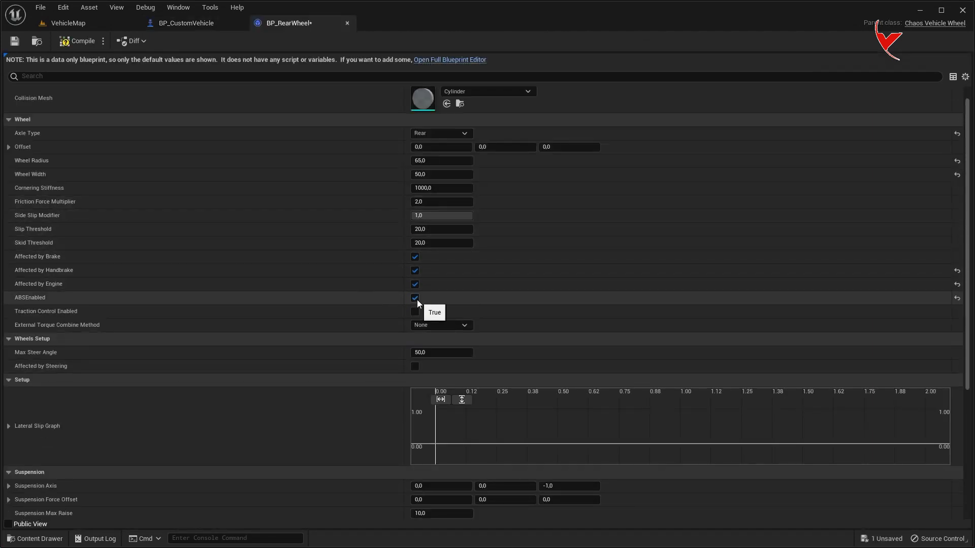
{"action": "left_click", "coordinate": [417, 300]}
Play-test the VehicleMap level and drive the truck forward
{"action": "left_click", "coordinate": [90, 22]}
{"action": "left_click", "coordinate": [226, 41]}
{"action": "key", "text": "w"}
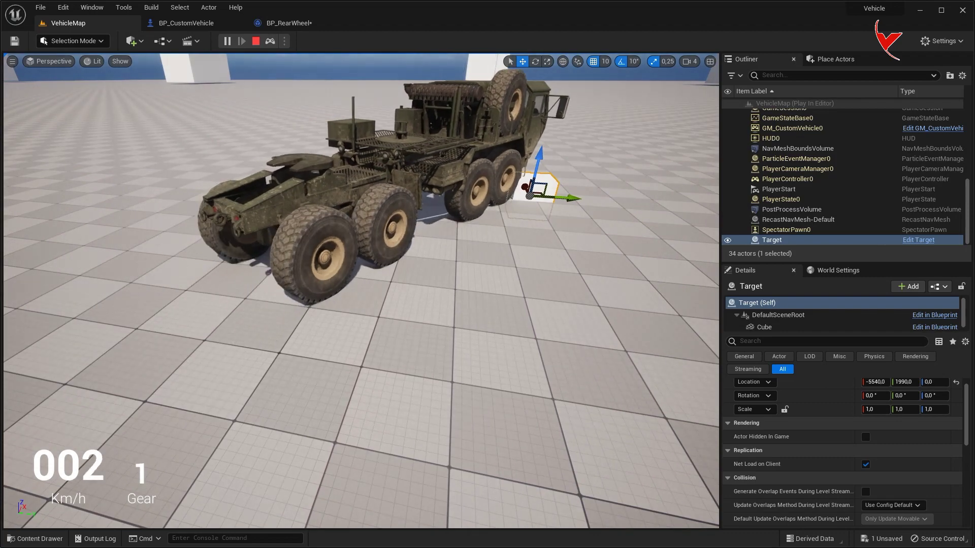
End the play test and wire the event's execution into Set All Physics Linear Velocity
{"action": "left_click", "coordinate": [256, 41]}
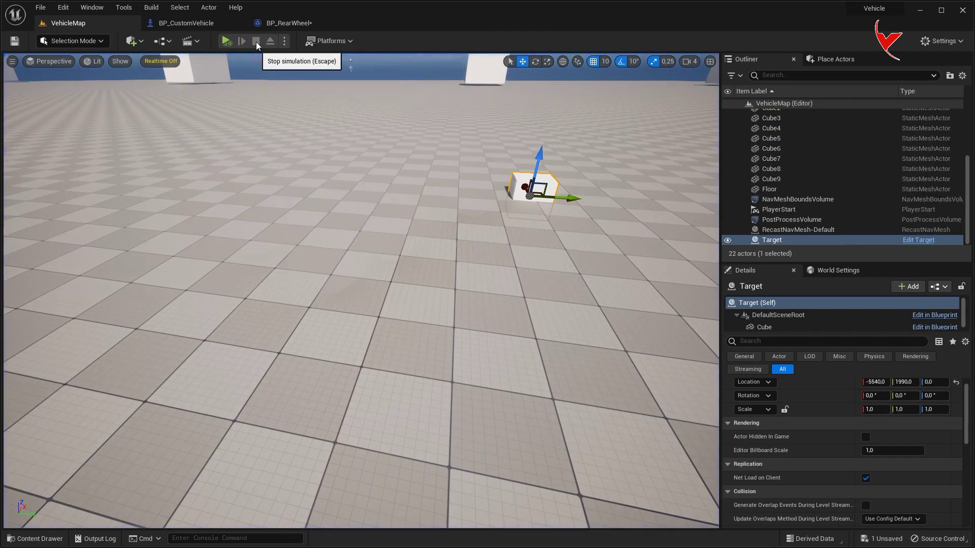
{"action": "left_click", "coordinate": [217, 19]}
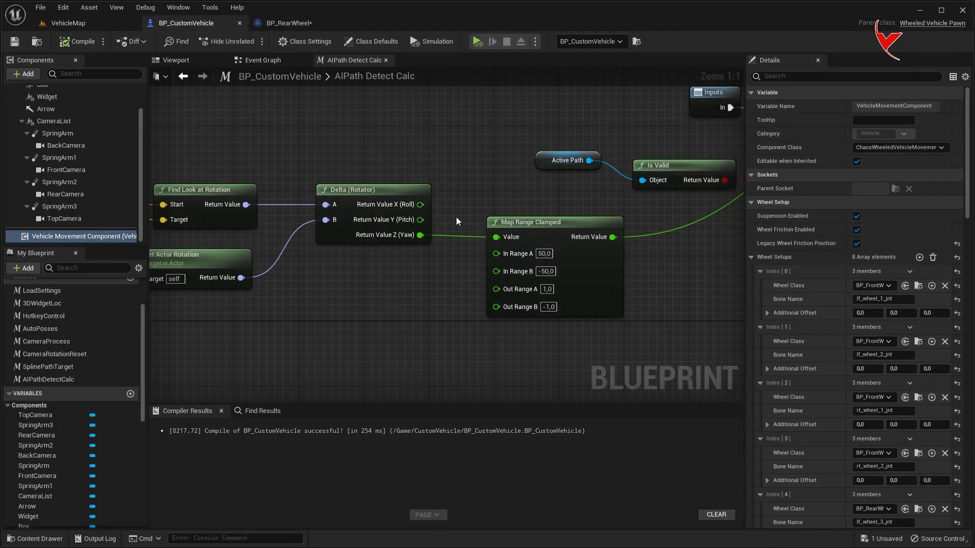
{"action": "left_click", "coordinate": [263, 60]}
{"action": "scroll", "coordinate": [506, 210], "scroll_direction": "up", "scroll_amount": 1}
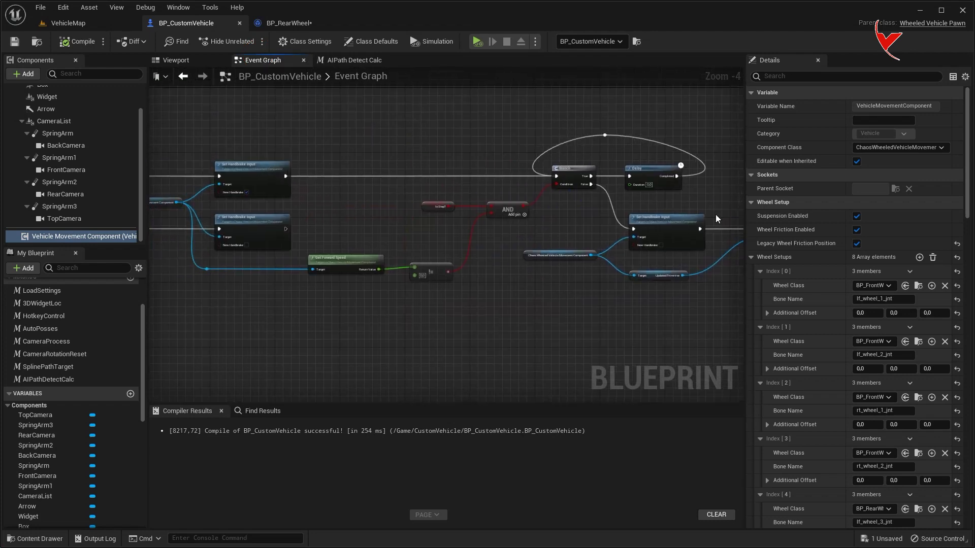
{"action": "left_click_drag", "start_coordinate": [159, 176], "coordinate": [583, 300]}
{"action": "left_click_drag", "start_coordinate": [578, 245], "coordinate": [578, 246]}
Playtest VehicleMap, dragging the Target along X so the AI truck drives toward it
{"action": "left_click", "coordinate": [90, 23]}
{"action": "left_click", "coordinate": [227, 40]}
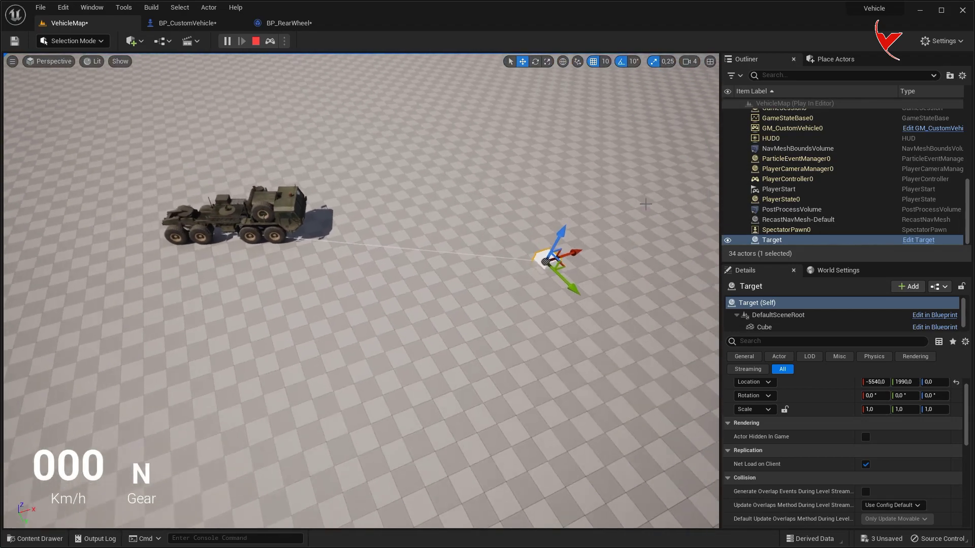
{"action": "left_click_drag", "start_coordinate": [569, 257], "coordinate": [645, 245]}
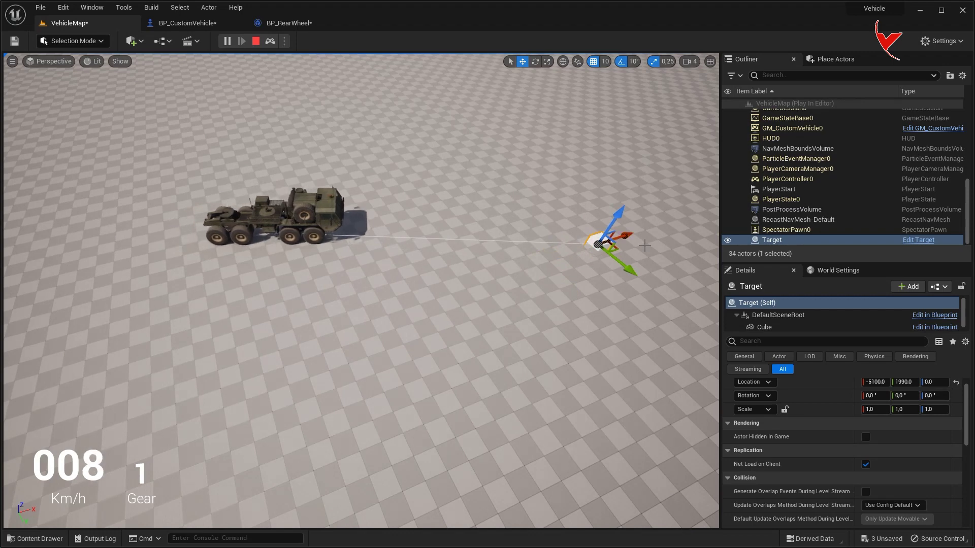
{"action": "left_click_drag", "start_coordinate": [658, 229], "coordinate": [698, 223]}
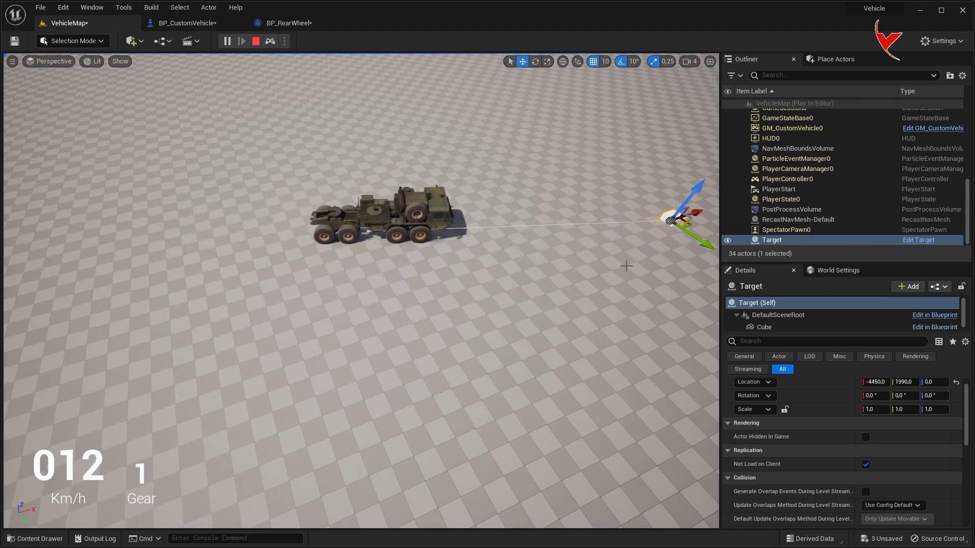
{"action": "key", "text": "Escape"}
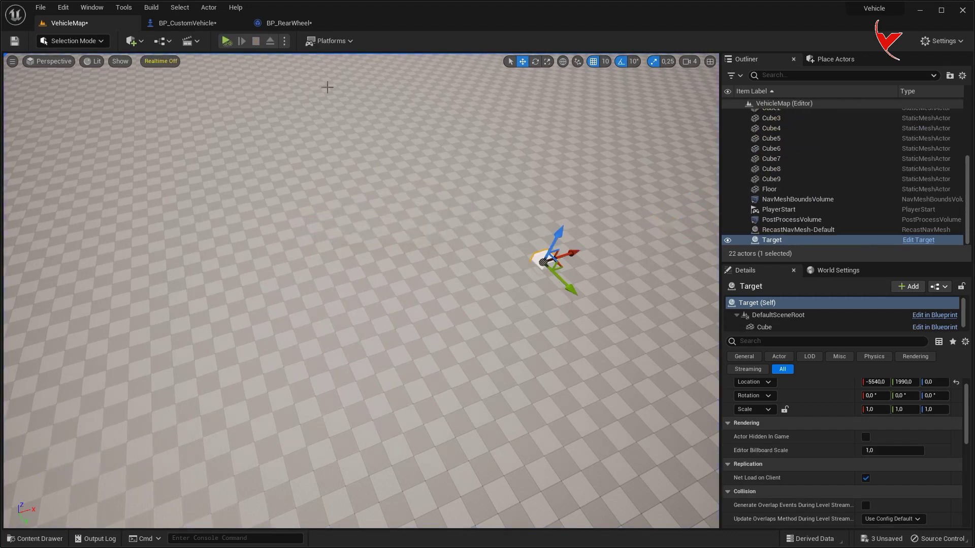
Reroute the event's execution wire into the speed-check Branch in the Event Graph
{"action": "left_click", "coordinate": [188, 23]}
{"action": "right_click_drag", "start_coordinate": [424, 215], "coordinate": [597, 248]}
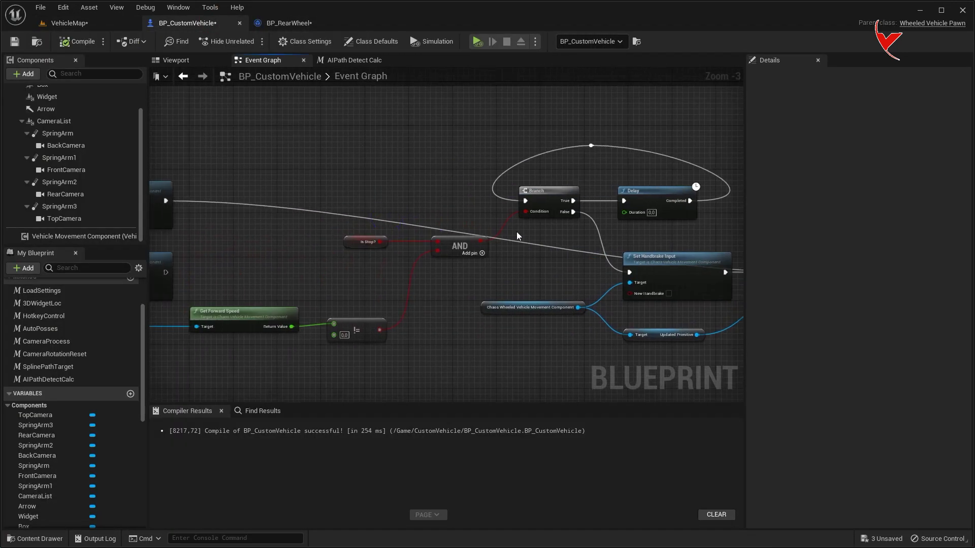
{"action": "left_click_drag", "start_coordinate": [158, 202], "coordinate": [413, 213]}
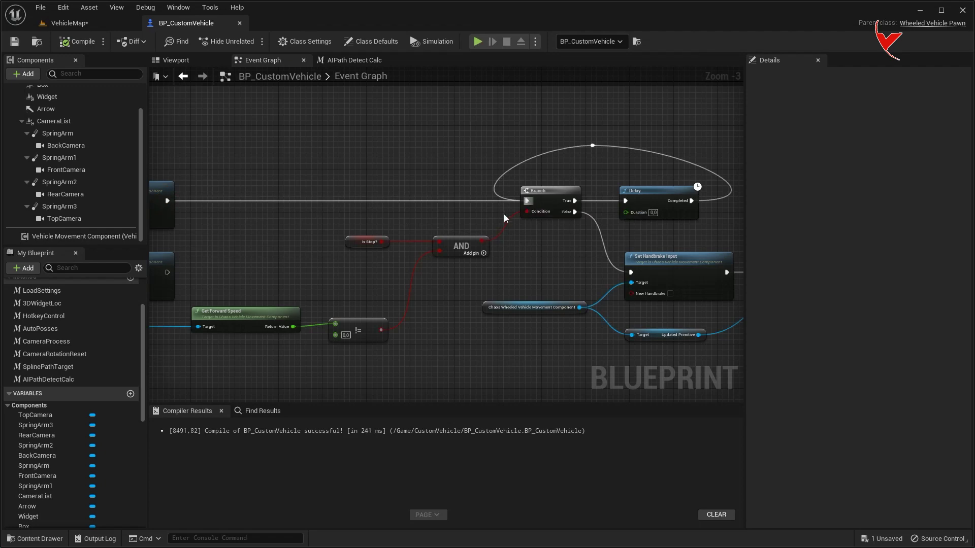
{"action": "scroll", "coordinate": [112, 339], "scroll_direction": "up", "scroll_amount": 3}
{"action": "double_click", "coordinate": [69, 344]}
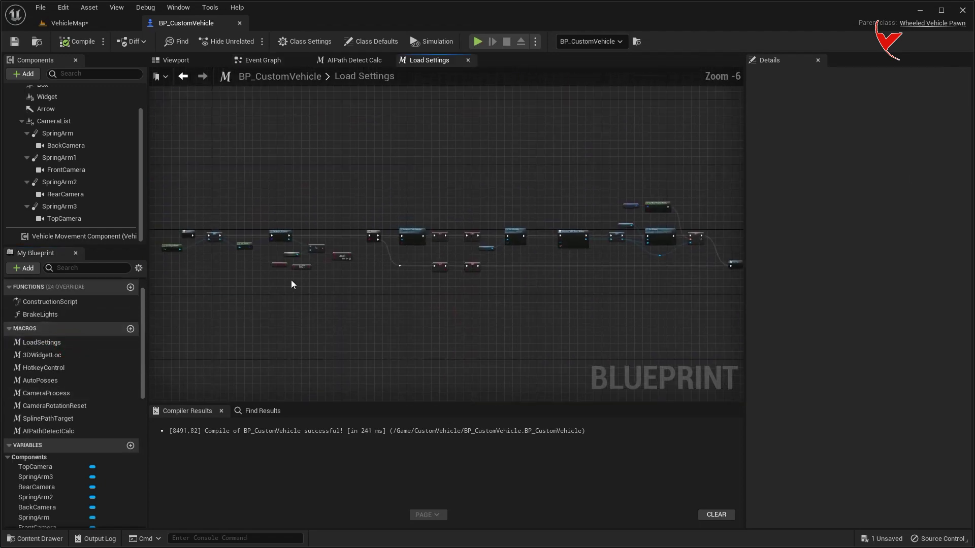
Add a Branch after SET Is Tick Enabled with Is Ai? as its condition
{"action": "scroll", "coordinate": [347, 255], "scroll_direction": "up", "scroll_amount": 3}
{"action": "scroll", "coordinate": [339, 306], "scroll_direction": "up", "scroll_amount": 3}
{"action": "left_click_drag", "start_coordinate": [379, 239], "coordinate": [495, 232]}
{"action": "left_click", "coordinate": [510, 407]}
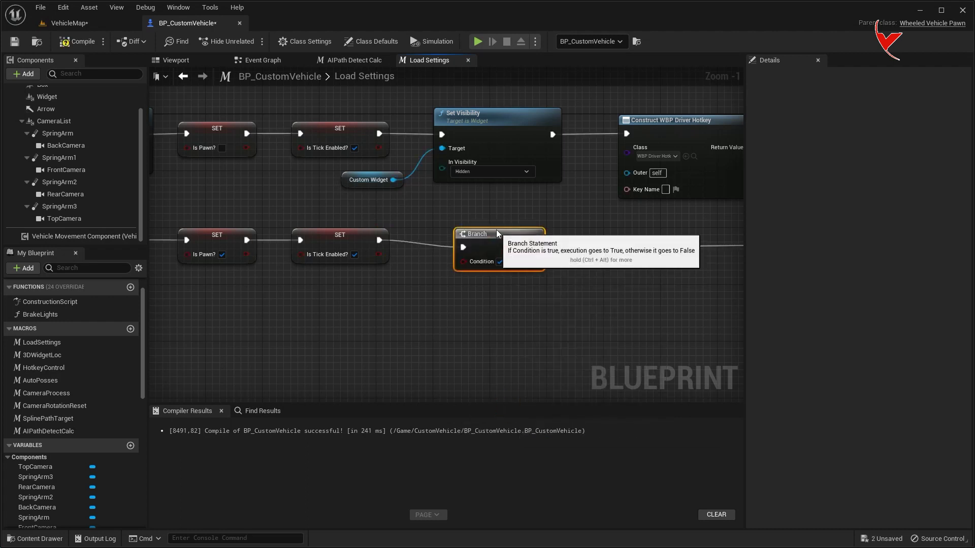
{"action": "scroll", "coordinate": [95, 472], "scroll_direction": "down", "scroll_amount": 5}
{"action": "scroll", "coordinate": [92, 498], "scroll_direction": "down", "scroll_amount": 5}
{"action": "scroll", "coordinate": [88, 513], "scroll_direction": "down", "scroll_amount": 3}
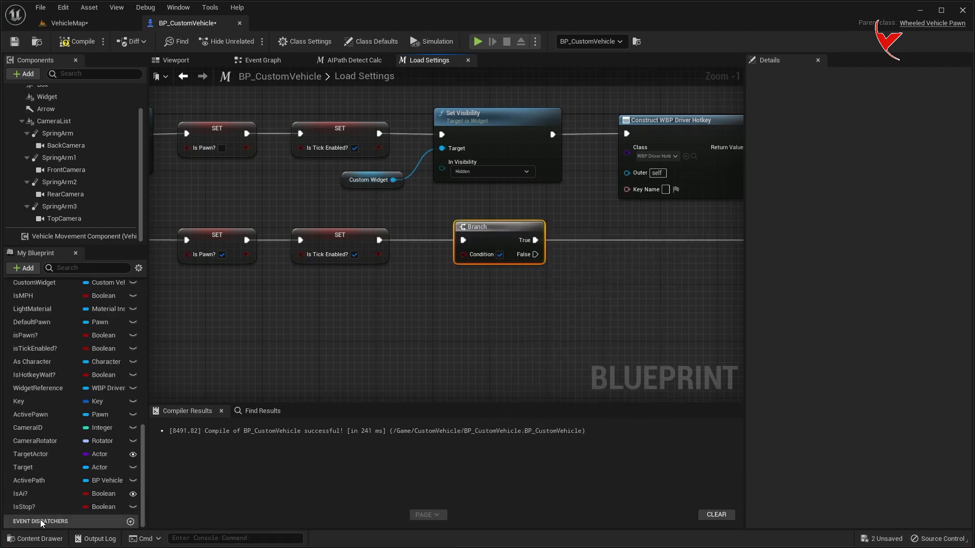
{"action": "left_click_drag", "start_coordinate": [23, 494], "coordinate": [398, 289], "text": "ctrl"}
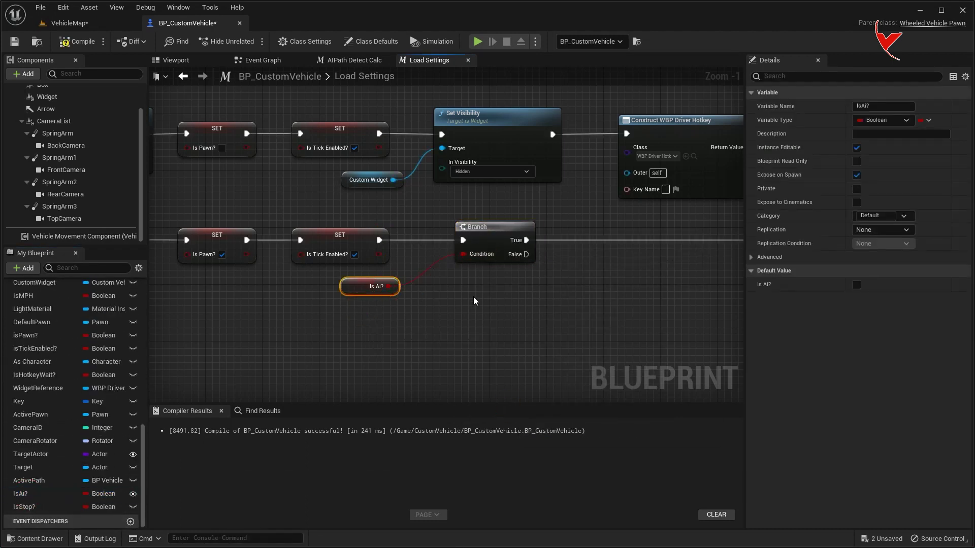
{"action": "right_click_drag", "start_coordinate": [476, 301], "coordinate": [397, 341]}
Copy the Custom Widget and Set Visibility nodes onto Branch True, ending at the macro output
{"action": "left_click_drag", "start_coordinate": [317, 204], "coordinate": [428, 262]}
{"action": "key", "text": "ctrl+c"}
{"action": "right_click_drag", "start_coordinate": [428, 262], "coordinate": [271, 243]}
{"action": "key", "text": "ctrl+v"}
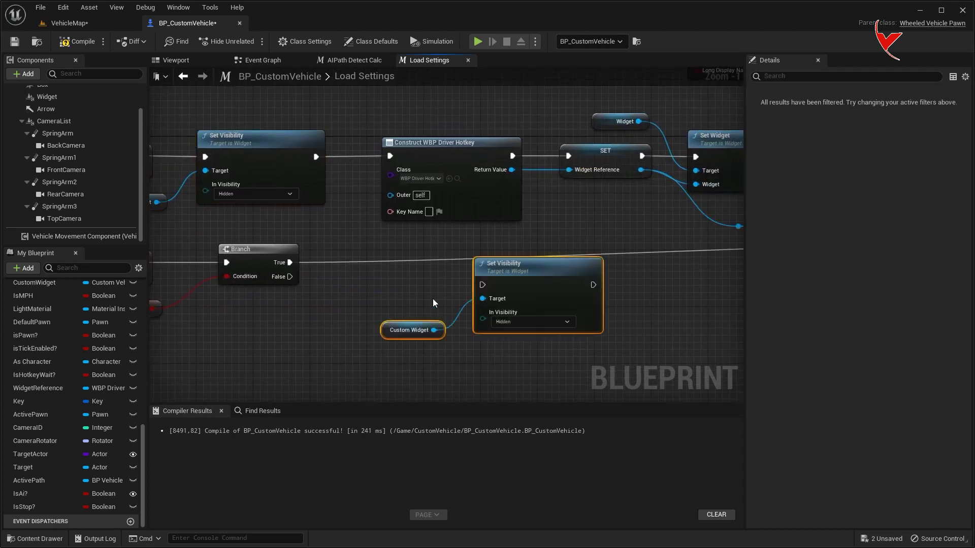
{"action": "left_click_drag", "start_coordinate": [495, 274], "coordinate": [409, 255]}
{"action": "right_click_drag", "start_coordinate": [292, 263], "coordinate": [199, 258]}
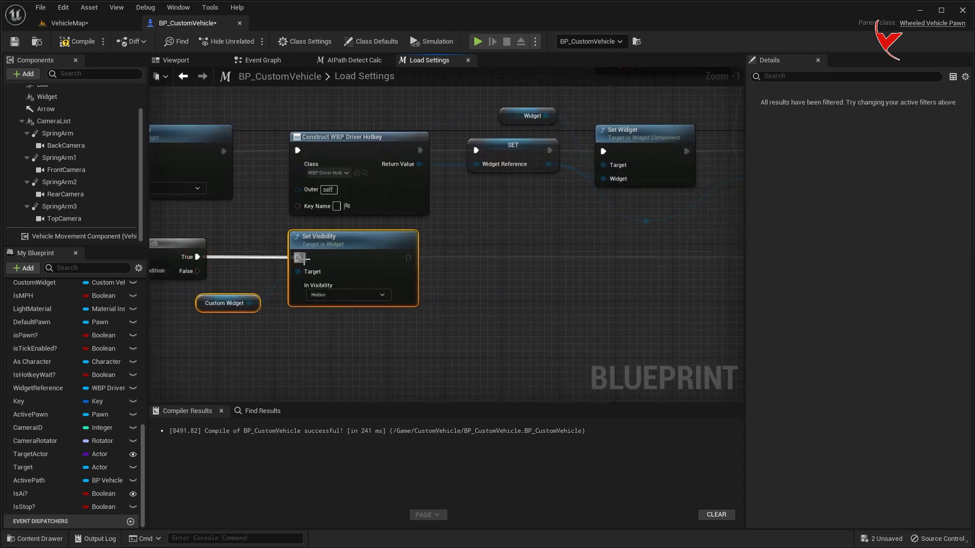
{"action": "right_click_drag", "start_coordinate": [303, 259], "coordinate": [189, 247]}
{"action": "left_click_drag", "start_coordinate": [294, 246], "coordinate": [480, 248]}
{"action": "right_click_drag", "start_coordinate": [184, 300], "coordinate": [502, 299]}
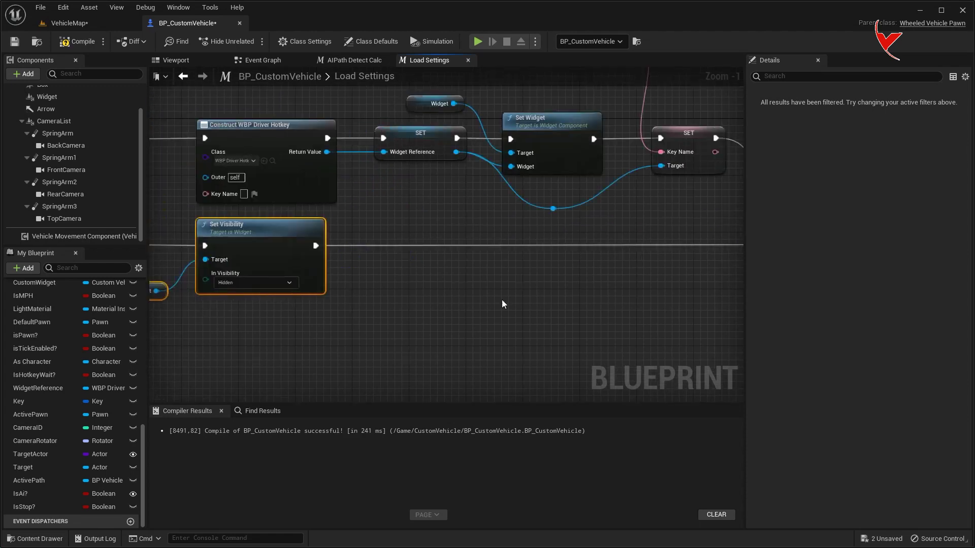
Route Branch False straight to the macro output through a reroute node, then return to the Event Graph
{"action": "scroll", "coordinate": [502, 300], "scroll_direction": "down", "scroll_amount": 2}
{"action": "left_click", "coordinate": [316, 248]}
{"action": "mouse_move", "coordinate": [308, 281]}
{"action": "left_mouse_down"}
{"action": "mouse_move", "coordinate": [672, 364]}
{"action": "mouse_move", "coordinate": [718, 295]}
{"action": "left_mouse_up"}
{"action": "double_click", "coordinate": [229, 279]}
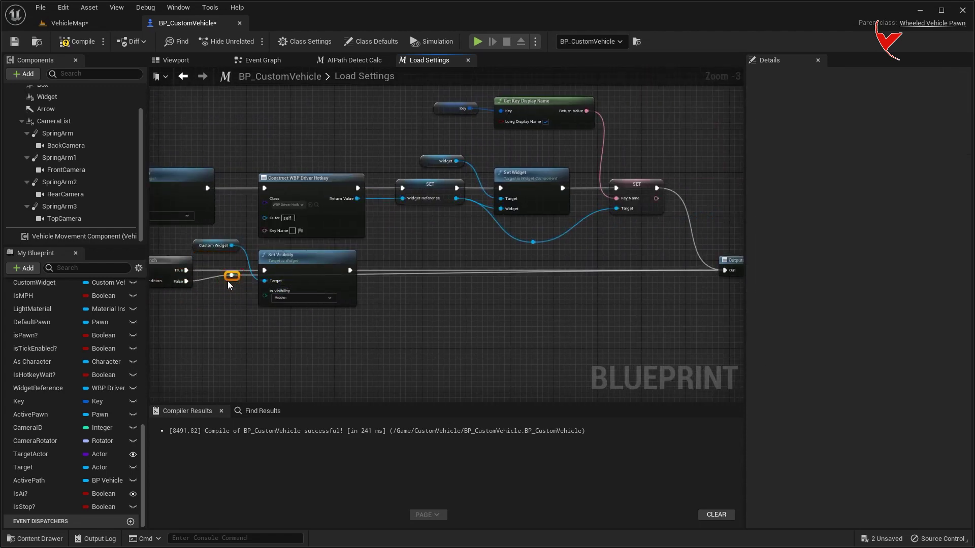
{"action": "left_click_drag", "start_coordinate": [229, 279], "coordinate": [226, 319]}
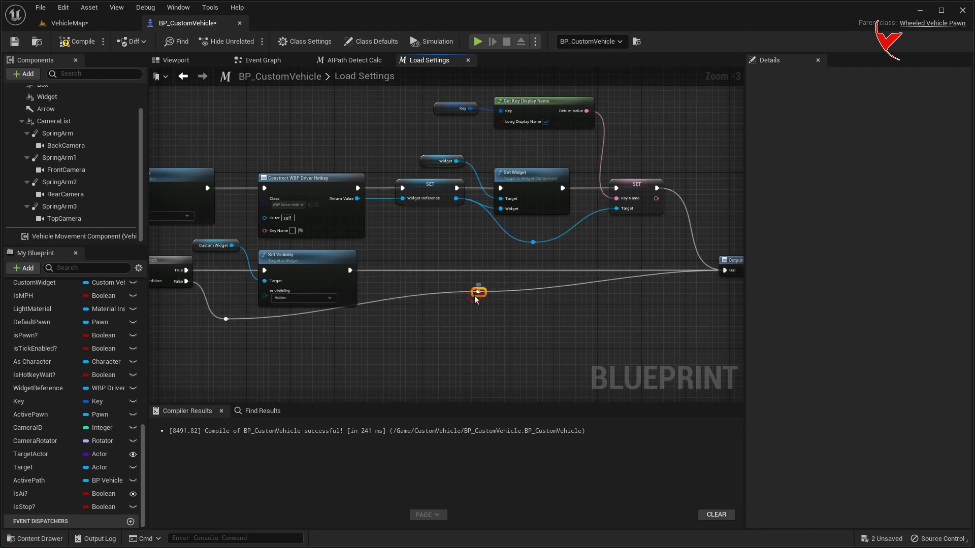
{"action": "left_click", "coordinate": [468, 60]}
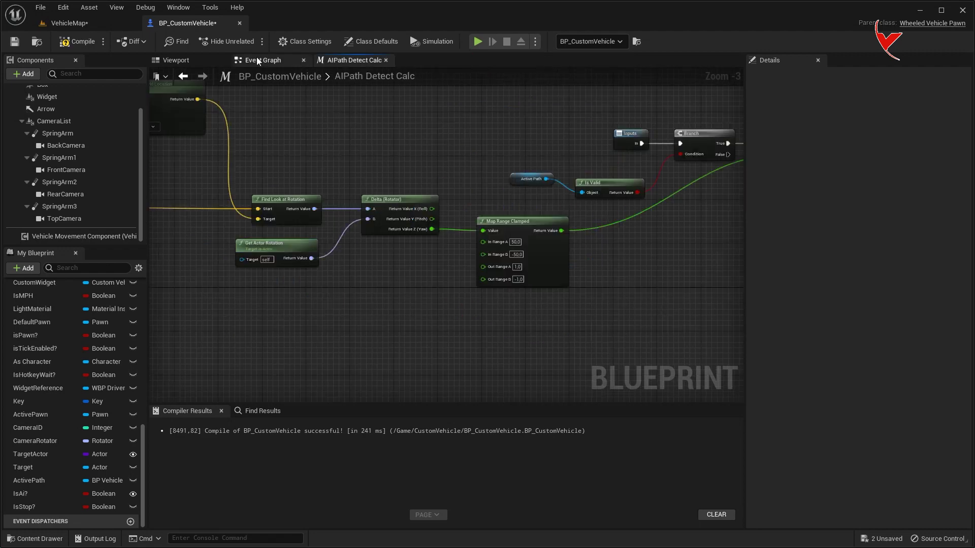
{"action": "left_click", "coordinate": [259, 60]}
{"action": "scroll", "coordinate": [391, 289], "scroll_direction": "down", "scroll_amount": 8}
{"action": "scroll", "coordinate": [497, 237], "scroll_direction": "up", "scroll_amount": 4}
{"action": "scroll", "coordinate": [440, 216], "scroll_direction": "up", "scroll_amount": 4}
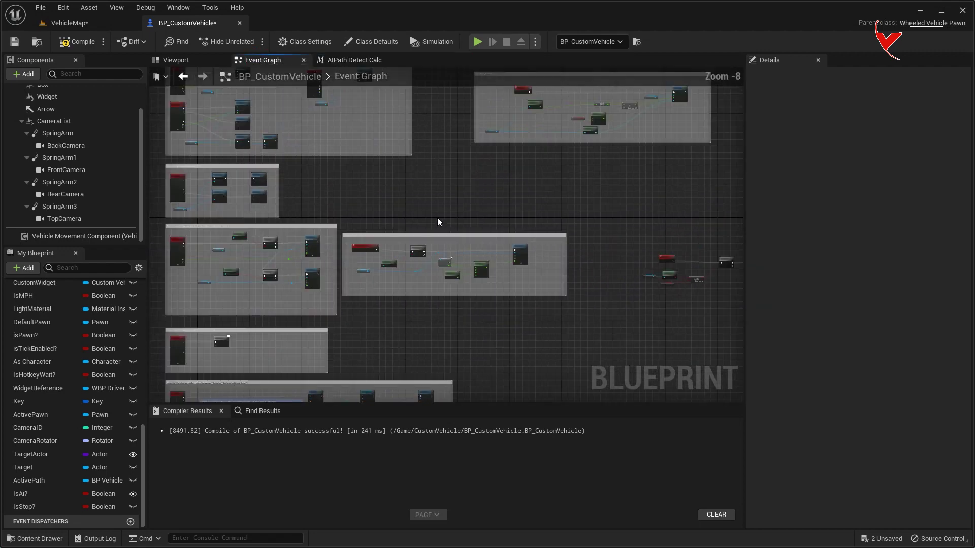
Add a Branch after the UpdateSpeed event in the Widget Speed comment
{"action": "right_click_drag", "start_coordinate": [469, 230], "coordinate": [466, 246]}
{"action": "scroll", "coordinate": [465, 246], "scroll_direction": "down", "scroll_amount": 3}
{"action": "scroll", "coordinate": [416, 291], "scroll_direction": "up", "scroll_amount": 4}
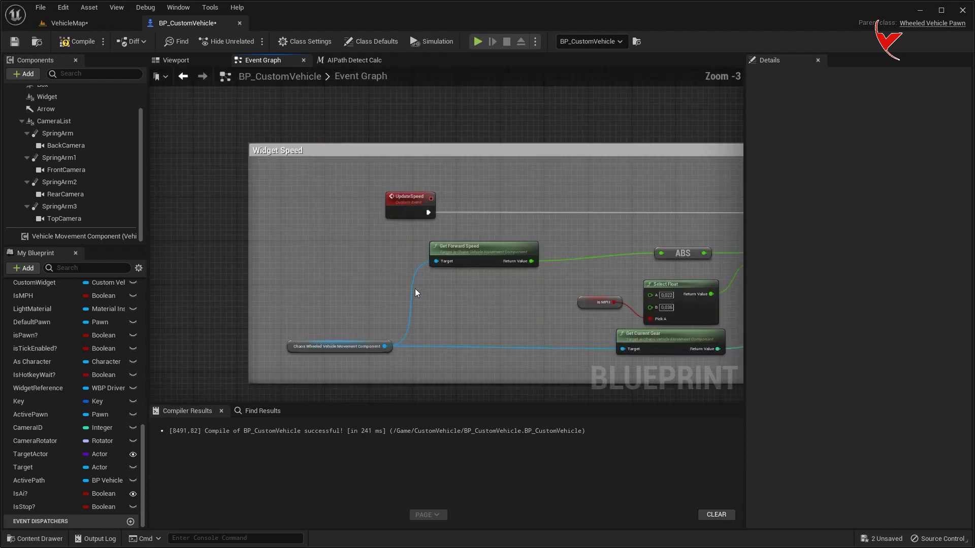
{"action": "scroll", "coordinate": [416, 291], "scroll_direction": "up", "scroll_amount": 2}
{"action": "mouse_move", "coordinate": [486, 202]}
{"action": "left_mouse_down"}
{"action": "mouse_move", "coordinate": [354, 208]}
{"action": "mouse_move", "coordinate": [493, 220]}
{"action": "left_mouse_up"}
{"action": "type", "text": "branch"}
{"action": "left_click", "coordinate": [523, 355]}
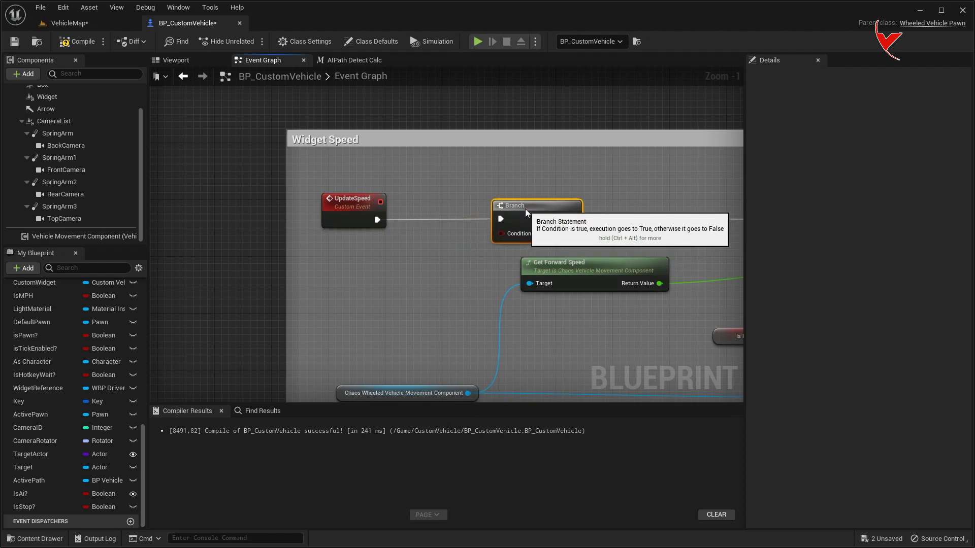
Feed Is Ai? through a NOT node into the Branch condition and compile
{"action": "left_click_drag", "start_coordinate": [50, 495], "coordinate": [305, 269], "text": "ctrl"}
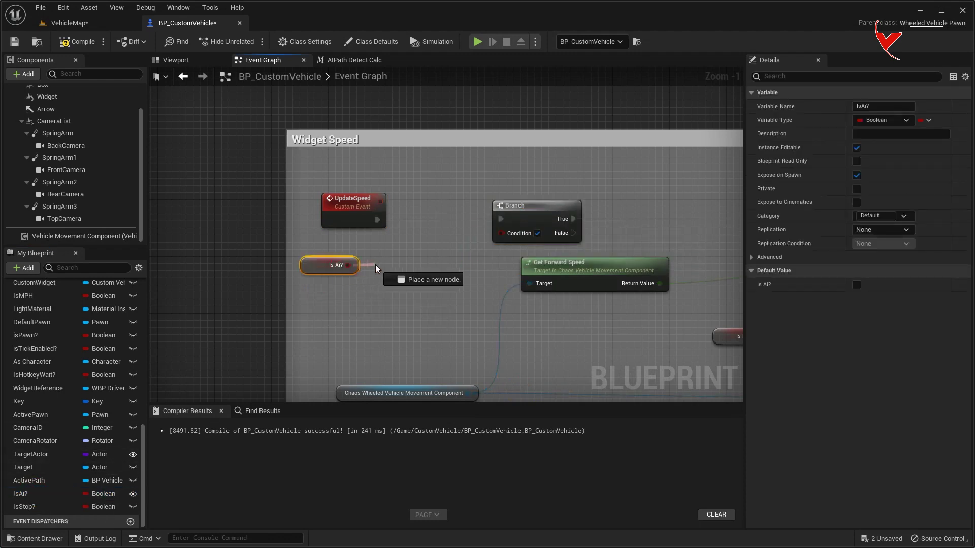
{"action": "left_click_drag", "start_coordinate": [377, 269], "coordinate": [376, 269]}
{"action": "type", "text": "not"}
{"action": "left_click", "coordinate": [436, 312]}
{"action": "left_click_drag", "start_coordinate": [436, 273], "coordinate": [504, 238]}
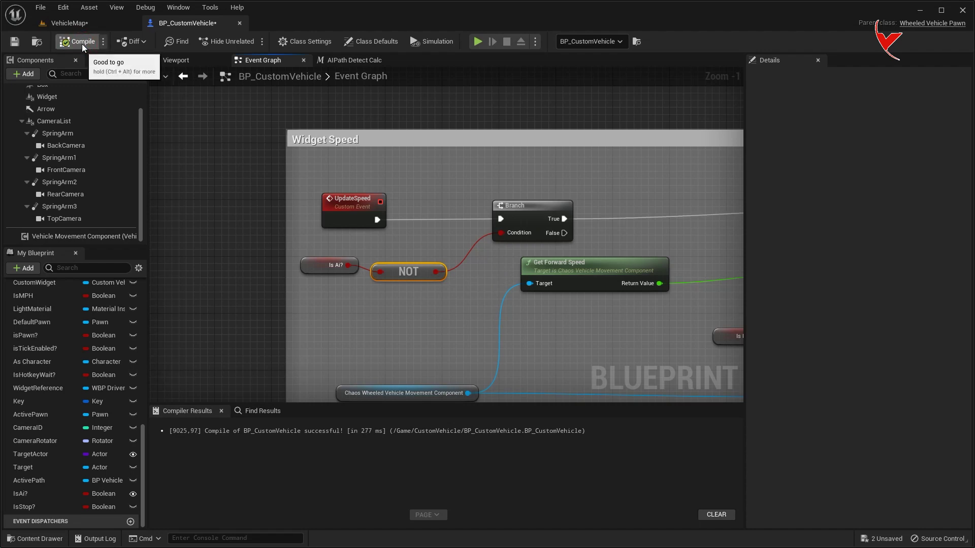
{"action": "left_click", "coordinate": [68, 23]}
{"action": "right_click_drag", "start_coordinate": [412, 153], "coordinate": [413, 153]}
Place a Cube from Place Actors in the truck's path and scale it into a tall wall
{"action": "left_click", "coordinate": [820, 61]}
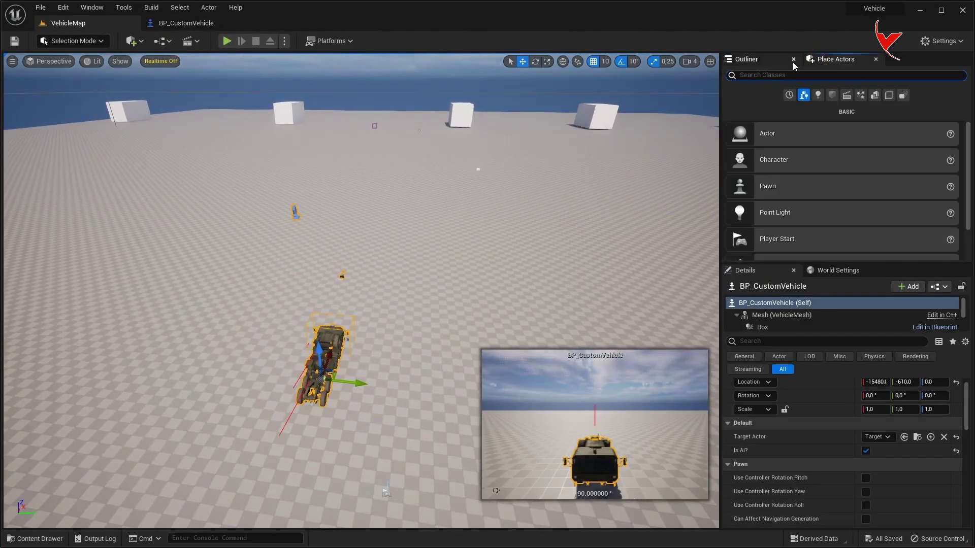
{"action": "type", "text": "cub"}
{"action": "left_click_drag", "start_coordinate": [767, 100], "coordinate": [408, 244]}
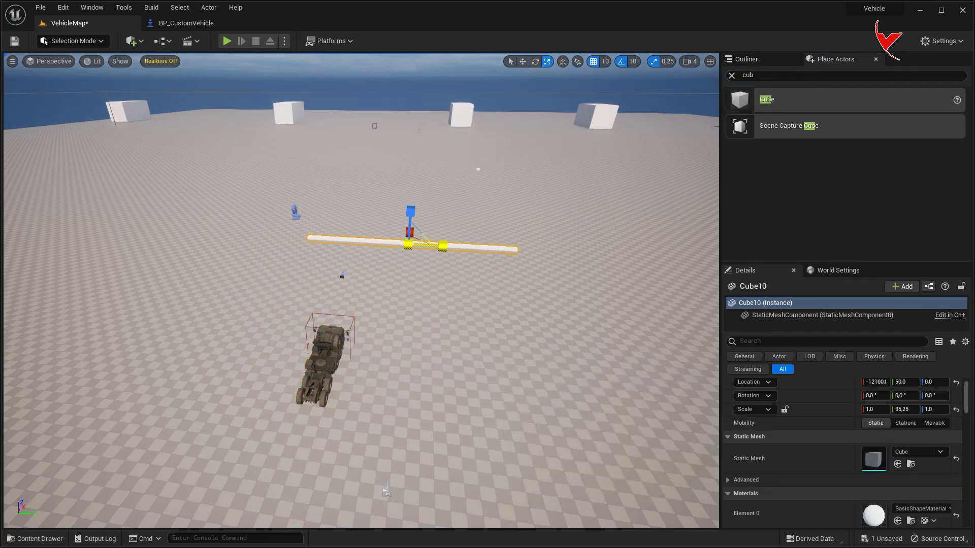
{"action": "left_click_drag", "start_coordinate": [410, 212], "coordinate": [411, 210]}
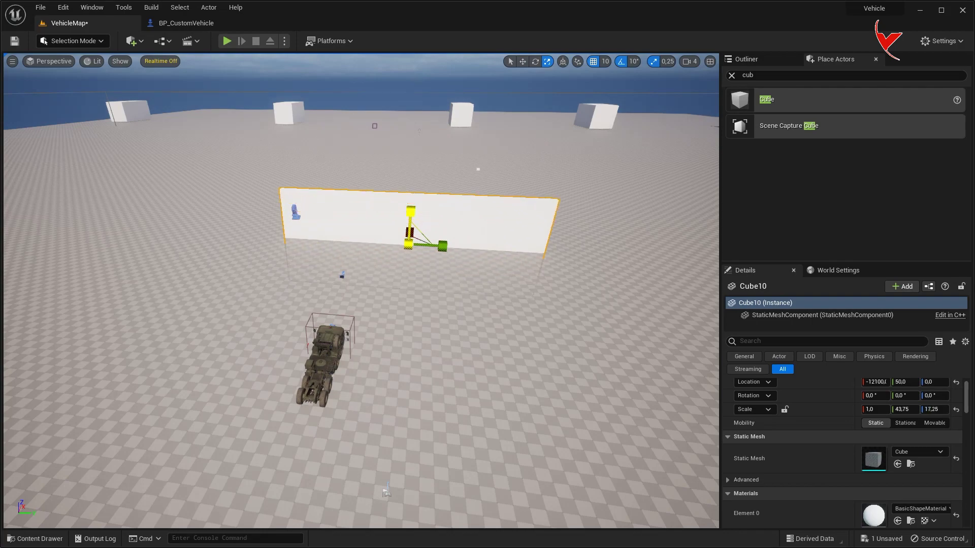
{"action": "right_click_drag", "start_coordinate": [411, 212], "coordinate": [433, 258]}
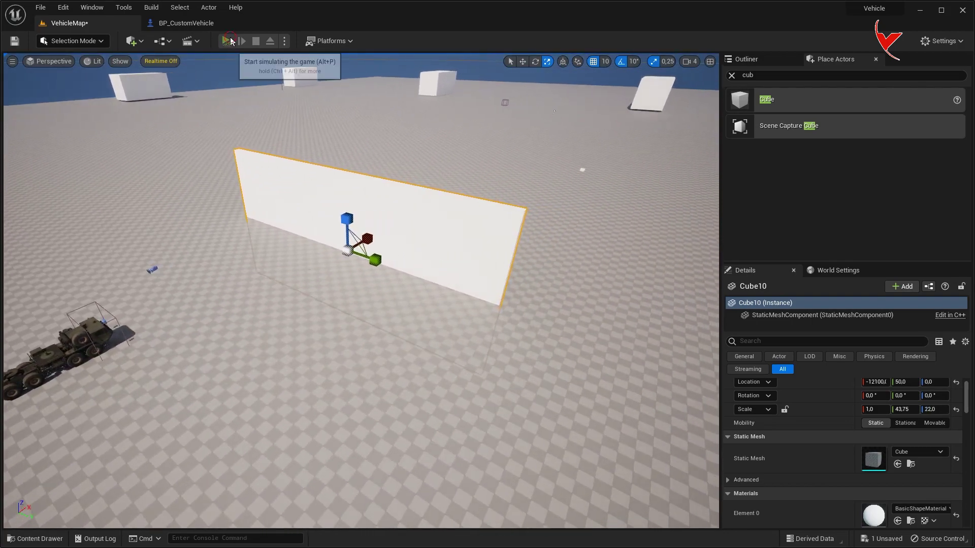
Simulate the level to watch the truck approach the wall, then stop
{"action": "left_click", "coordinate": [227, 41]}
{"action": "left_click", "coordinate": [365, 101]}
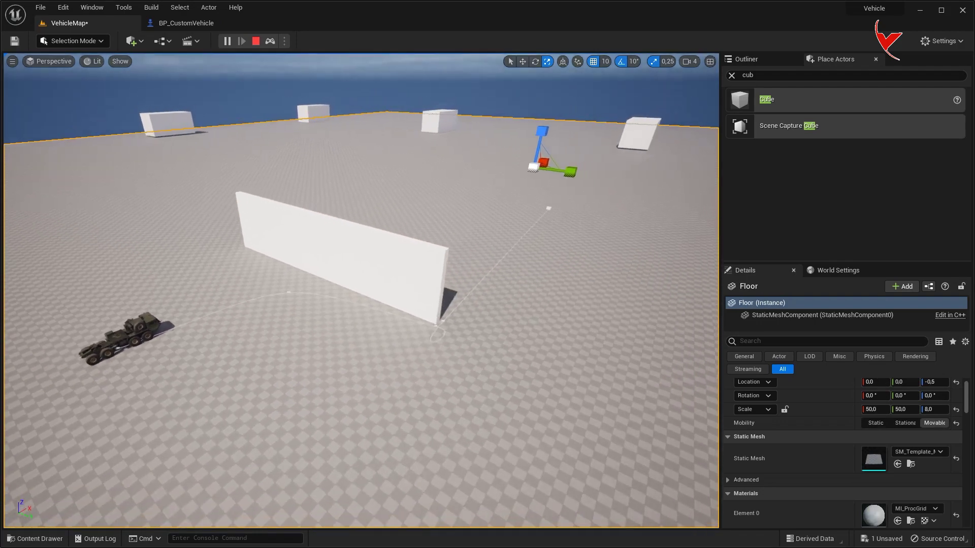
{"action": "right_click_drag", "start_coordinate": [366, 149], "coordinate": [366, 149]}
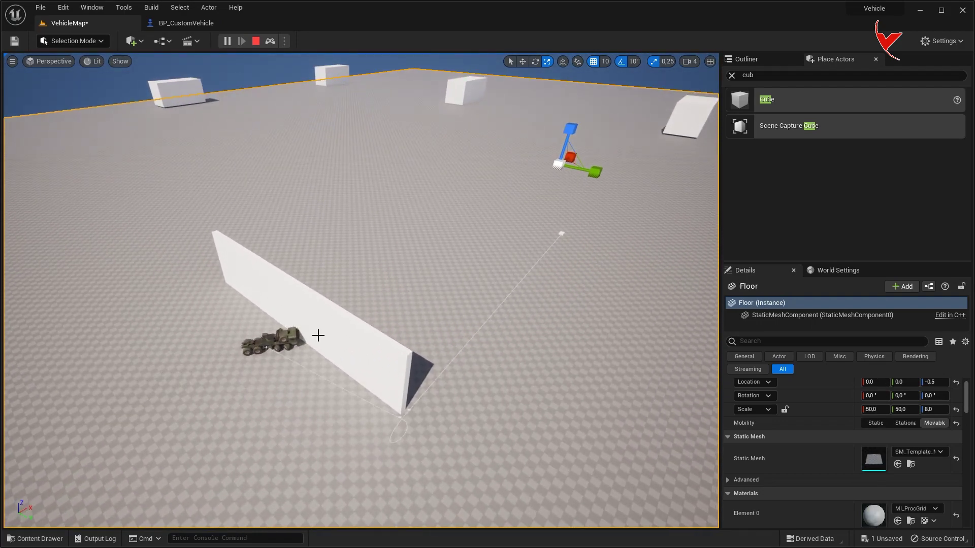
{"action": "key", "text": "Escape"}
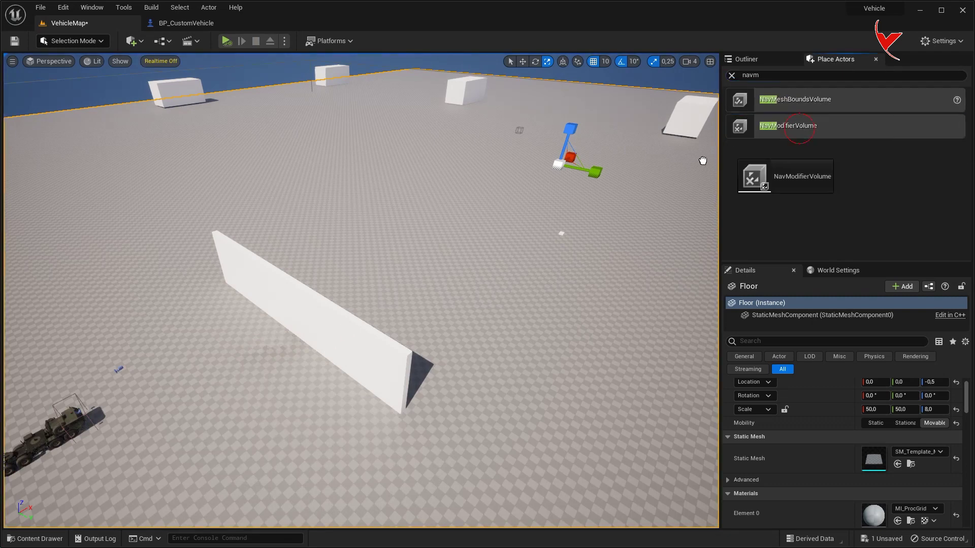
Place and scale a NavModifierVolume around the wall, set NavArea_Obstacle, and playtest the route
{"action": "left_click_drag", "start_coordinate": [352, 353], "coordinate": [300, 369]}
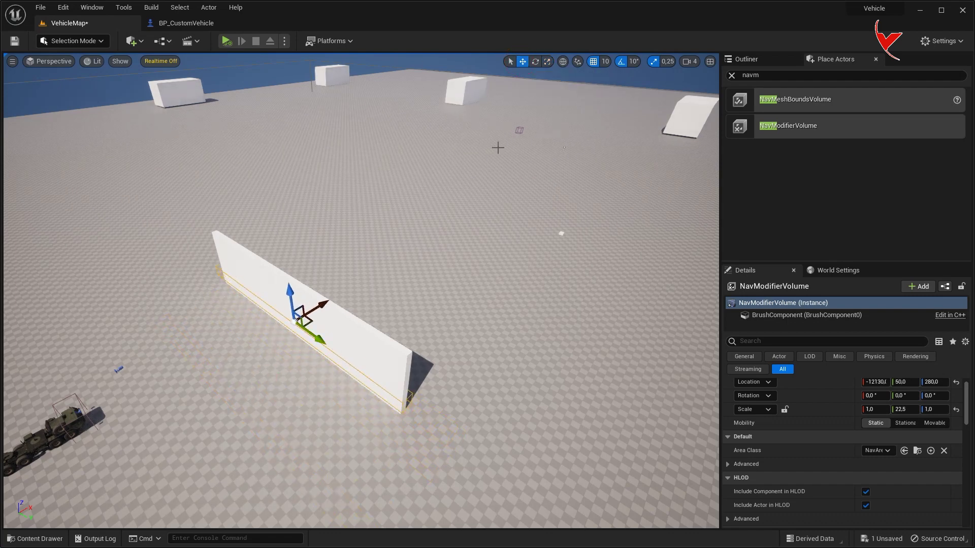
{"action": "left_click", "coordinate": [547, 62]}
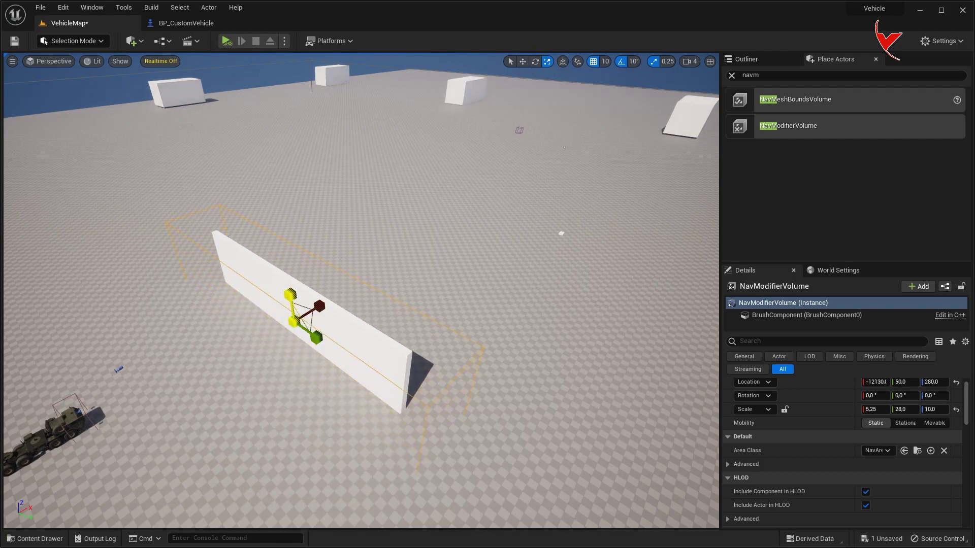
{"action": "left_click", "coordinate": [878, 452]}
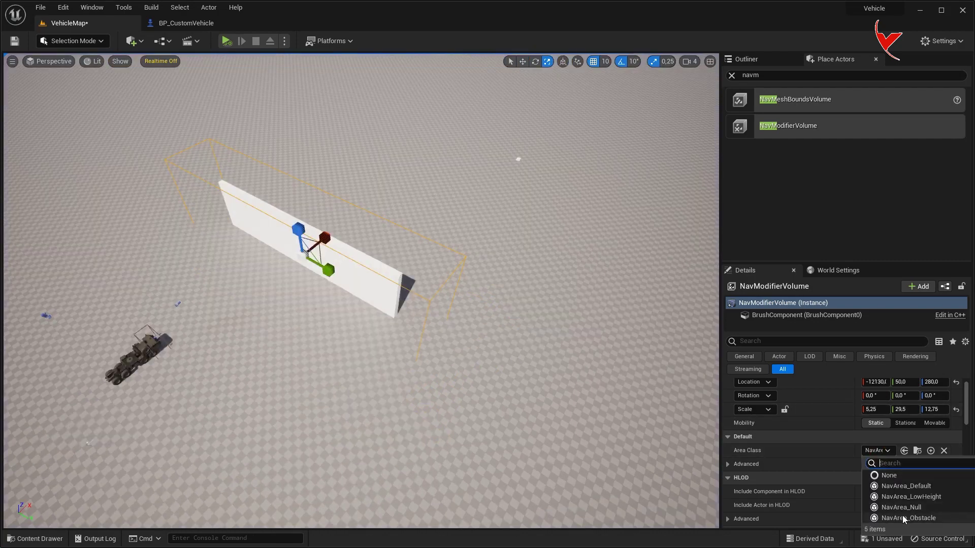
{"action": "left_click", "coordinate": [903, 518]}
{"action": "left_click", "coordinate": [227, 41]}
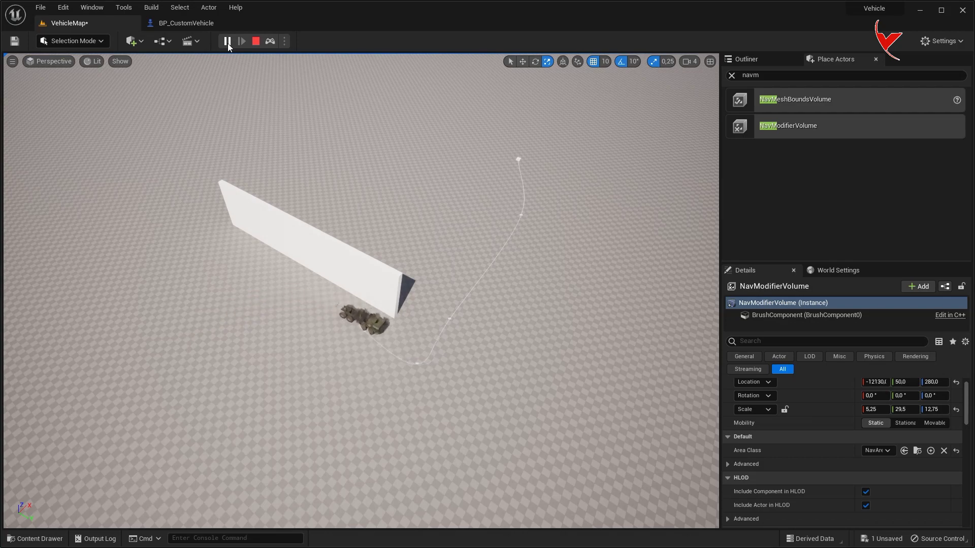
{"action": "key", "text": "Escape"}
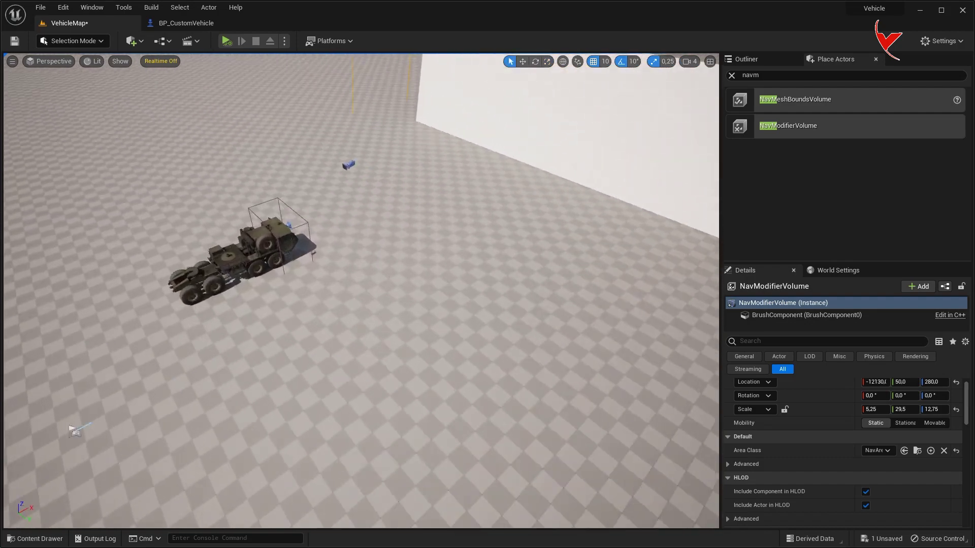
Duplicate the BP_CustomVehicle blueprint in the Content Drawer
{"action": "left_click", "coordinate": [358, 244]}
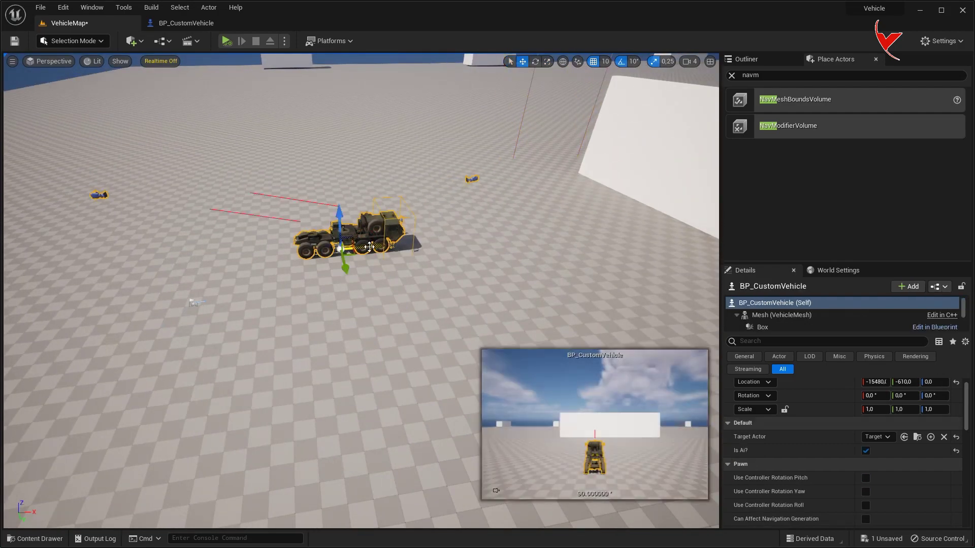
{"action": "left_click_drag", "start_coordinate": [369, 247], "coordinate": [75, 272]}
{"action": "key", "text": "ctrl+space"}
{"action": "left_click", "coordinate": [267, 411]}
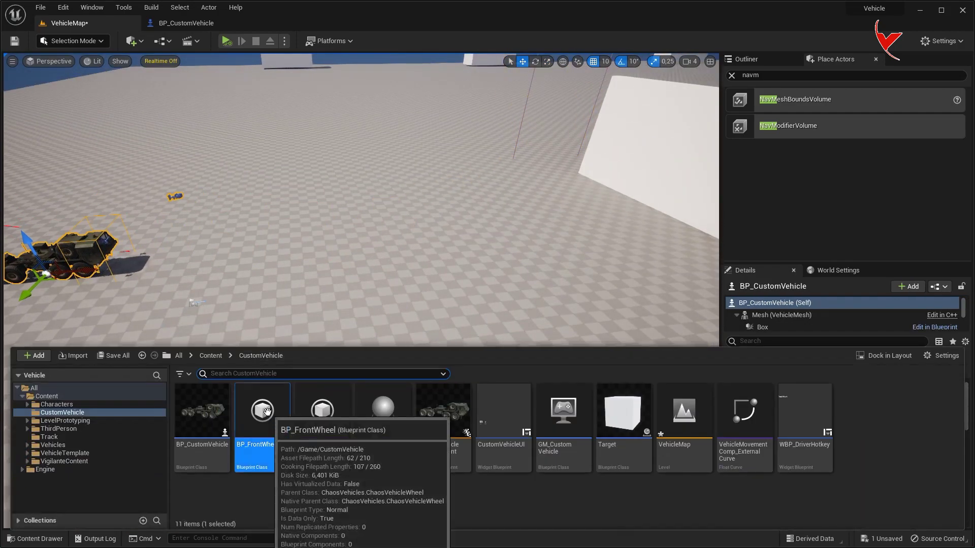
{"action": "right_click", "coordinate": [217, 414]}
{"action": "left_click", "coordinate": [261, 233]}
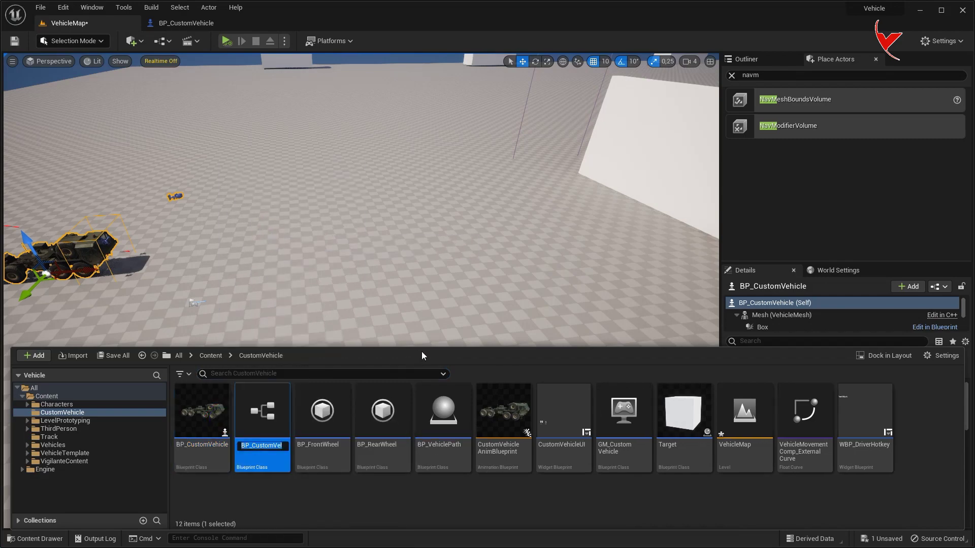
{"action": "key", "text": "Return"}
Drag the duplicated truck into the VehicleMap level
{"action": "mouse_move", "coordinate": [422, 335]}
{"action": "right_mouse_down"}
{"action": "mouse_move", "coordinate": [385, 305]}
{"action": "mouse_move", "coordinate": [413, 246]}
{"action": "right_mouse_up"}
{"action": "key", "text": "ctrl+space"}
{"action": "left_click_drag", "start_coordinate": [196, 414], "coordinate": [32, 254]}
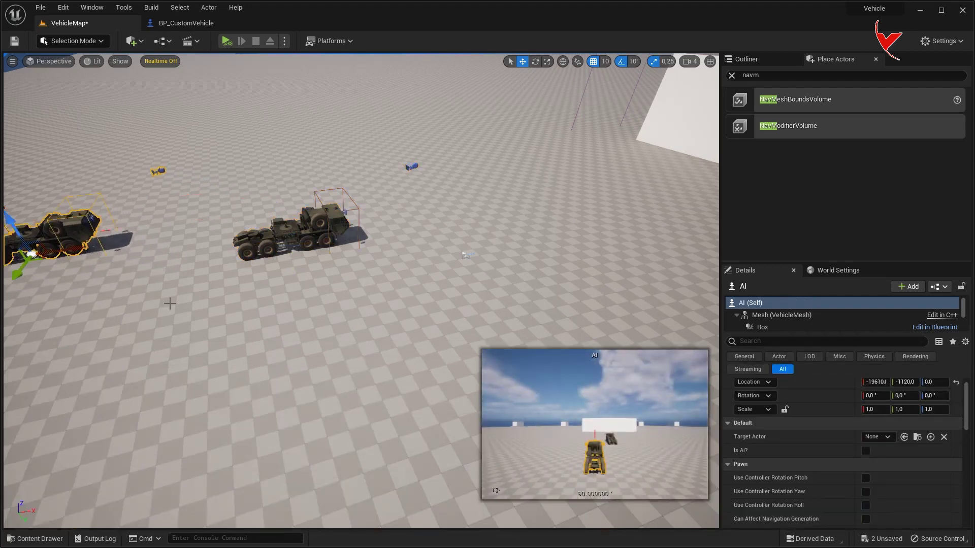
{"action": "key", "text": "ctrl+space"}
{"action": "left_click", "coordinate": [754, 274]}
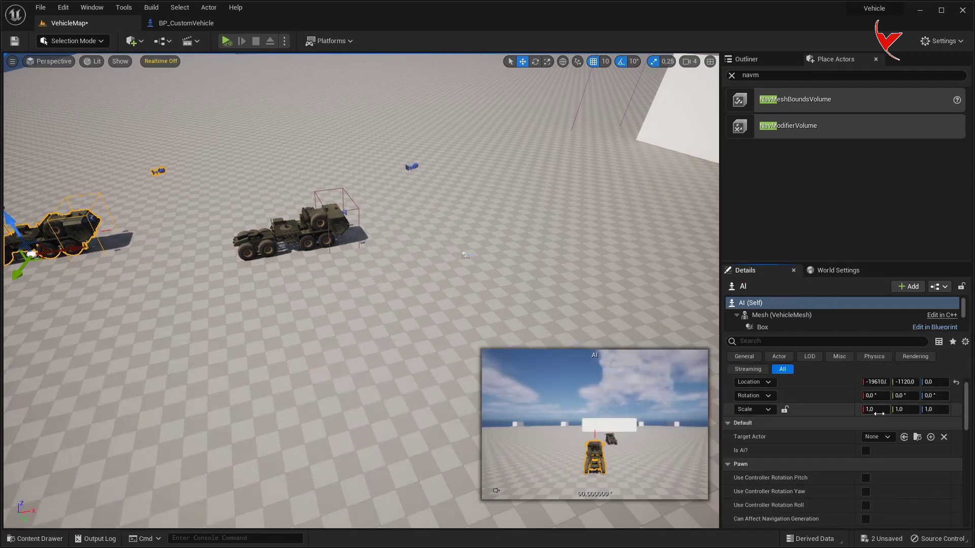
Uncheck Is Ai? on the middle truck and start a play session
{"action": "left_click", "coordinate": [865, 451]}
{"action": "left_click", "coordinate": [293, 233]}
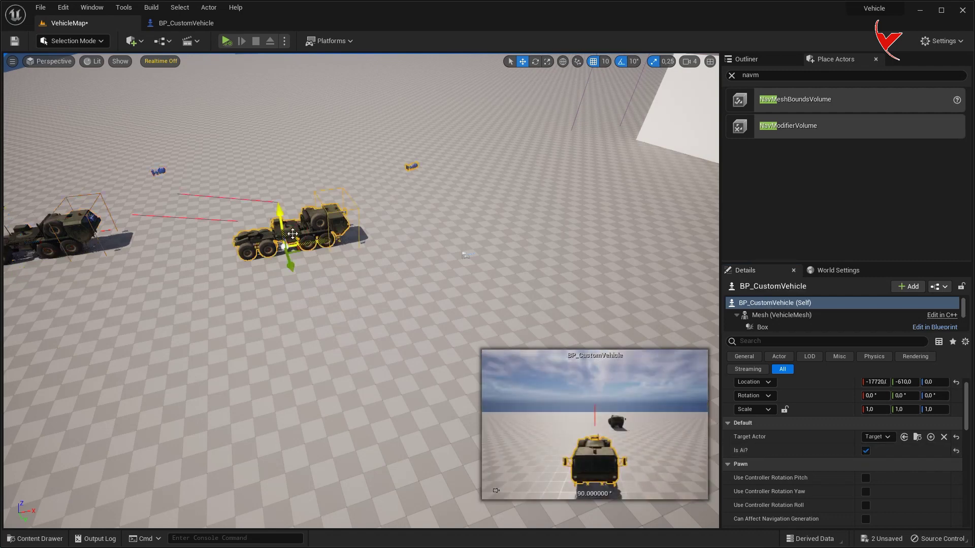
{"action": "left_click", "coordinate": [863, 451]}
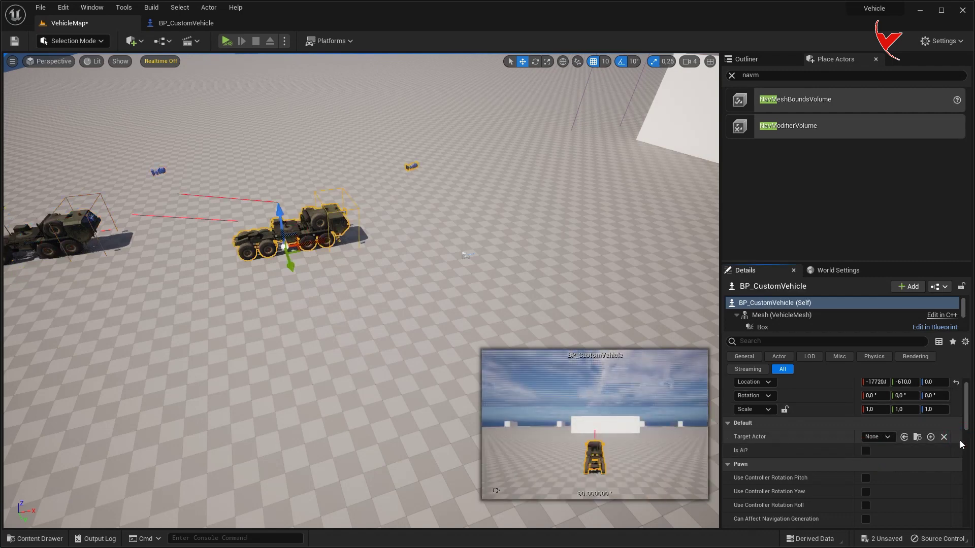
{"action": "left_click", "coordinate": [285, 42]}
{"action": "left_click", "coordinate": [301, 69]}
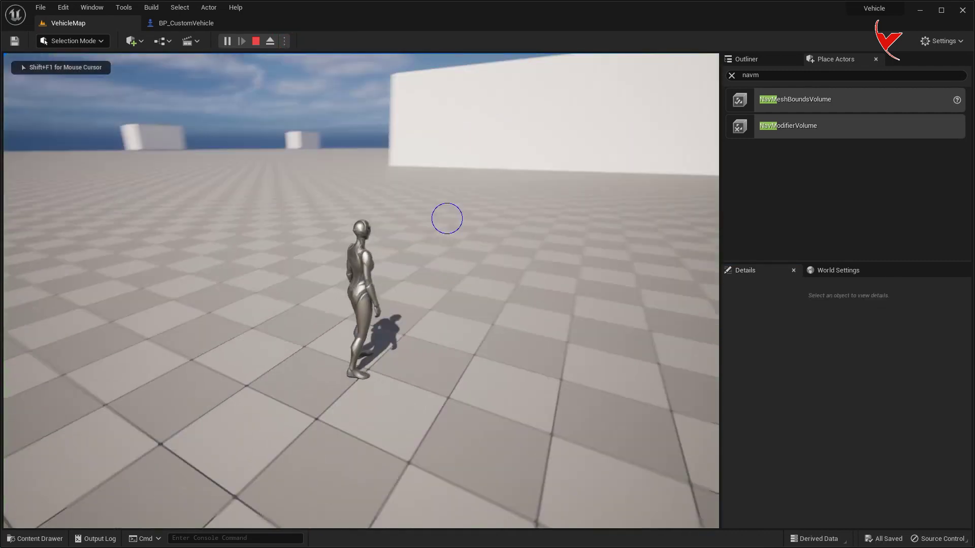
Board the truck and drive it around the wall with WASD while the AI truck follows, then stop
{"action": "key", "text": "w"}
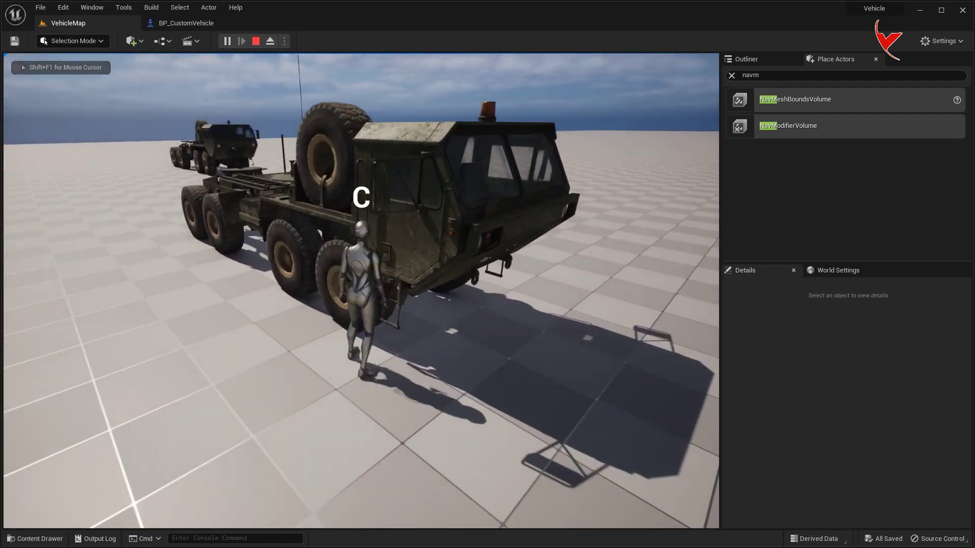
{"action": "key", "text": "c"}
{"action": "key", "text": "w"}
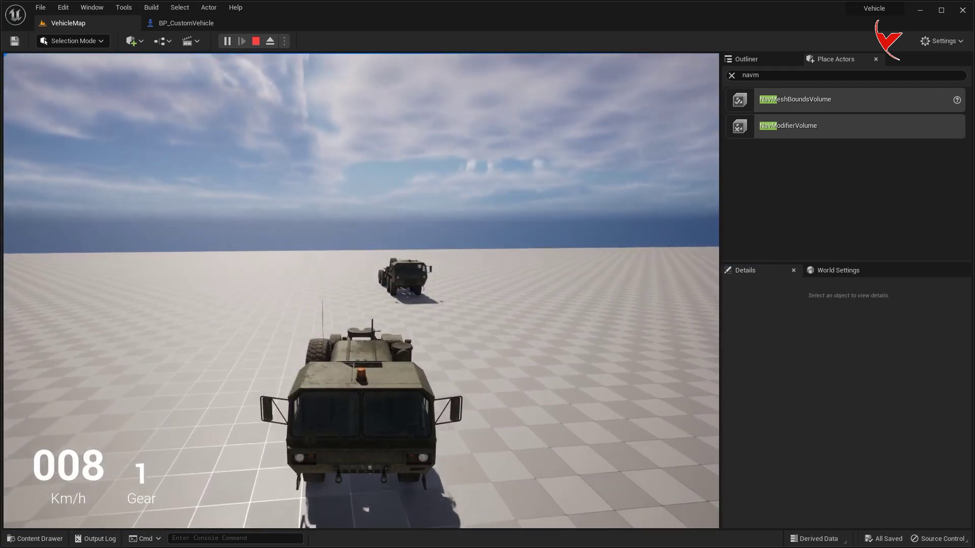
{"action": "key", "text": "d"}
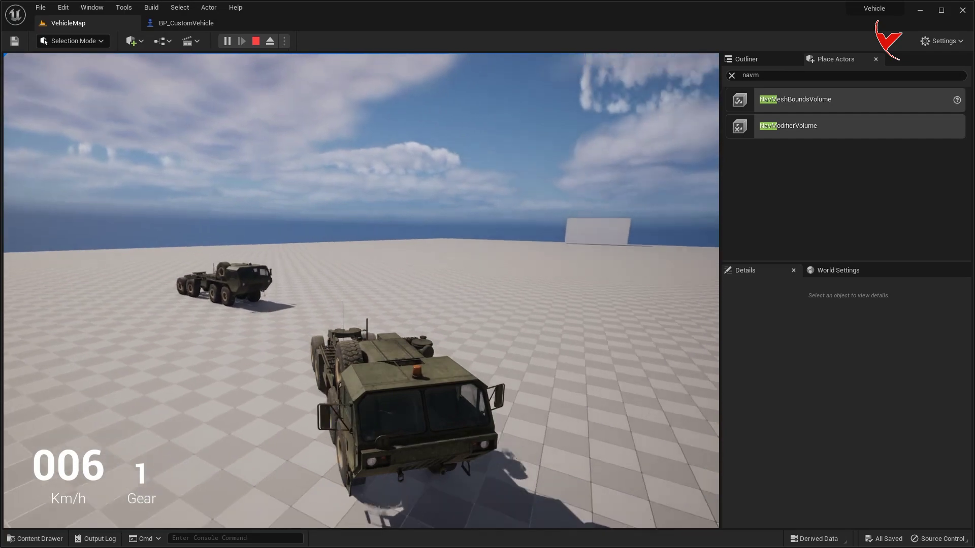
{"action": "key", "text": "w"}
{"action": "key", "text": "d"}
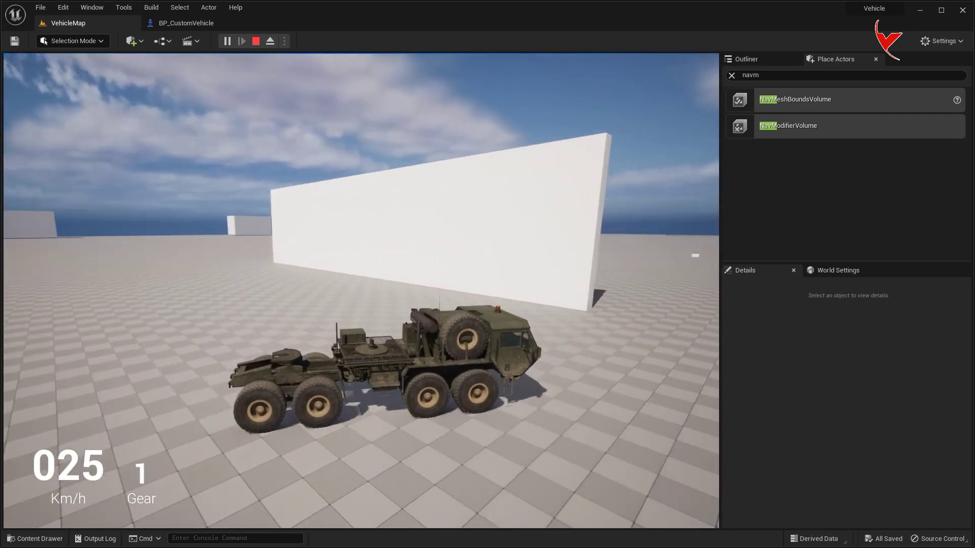
{"action": "key", "text": "w"}
{"action": "key", "text": "w"}
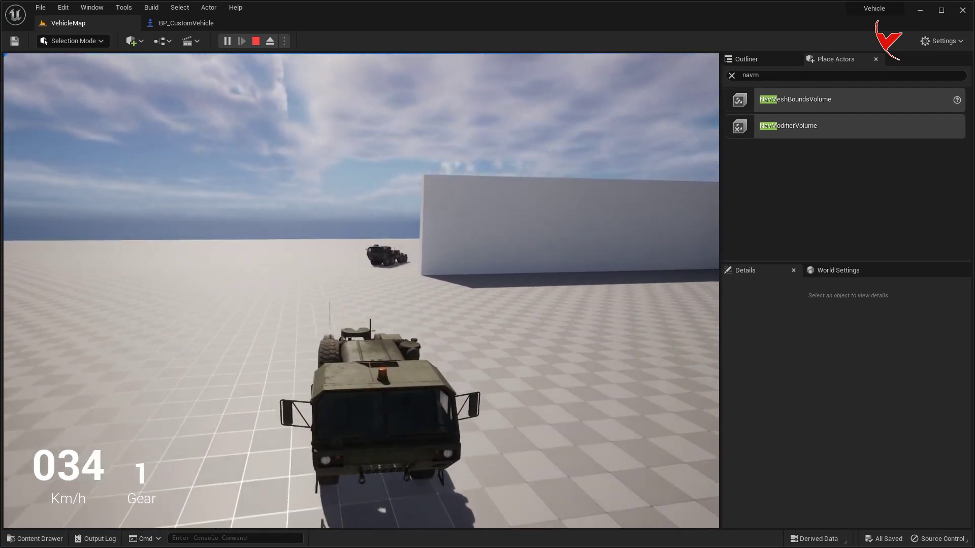
{"action": "key", "text": "s"}
{"action": "key", "text": "d"}
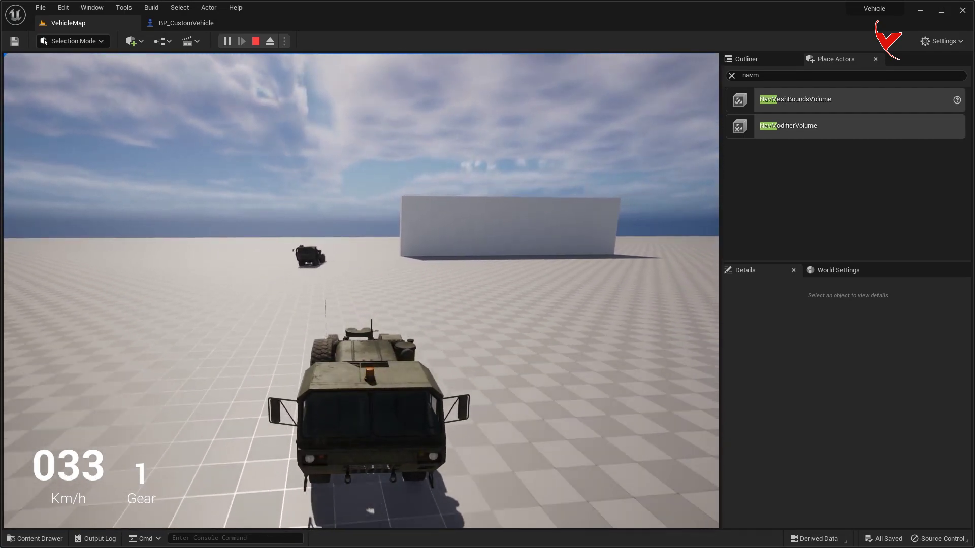
{"action": "key", "text": "a"}
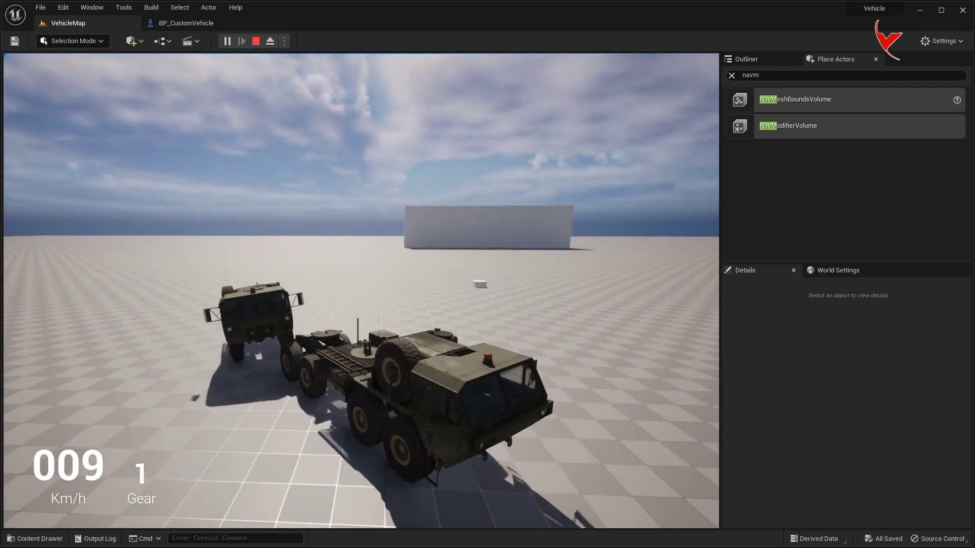
{"action": "key", "text": "Escape"}
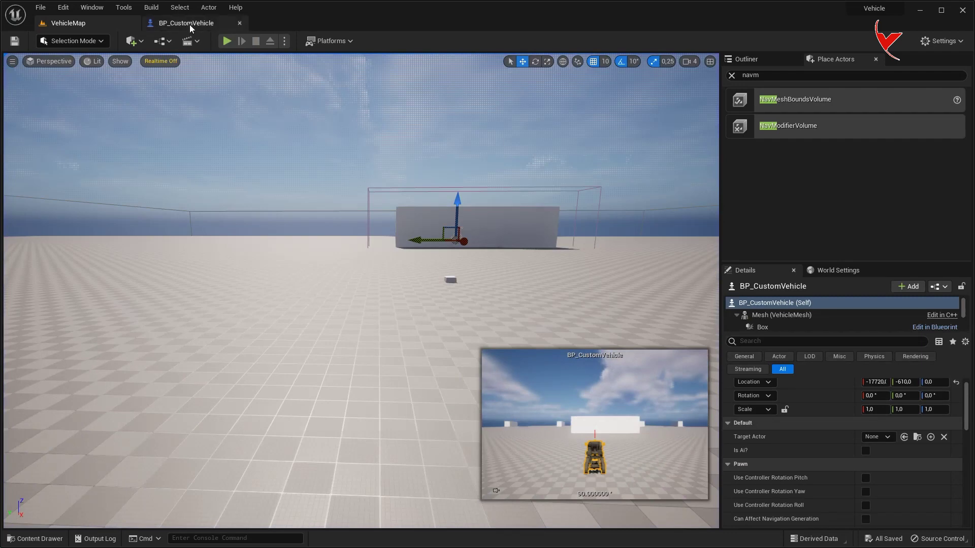
Change the Get Distance To threshold from 2000 to 3000, compile, and replay VehicleMap
{"action": "left_click", "coordinate": [192, 23]}
{"action": "scroll", "coordinate": [474, 256], "scroll_direction": "down", "scroll_amount": 5}
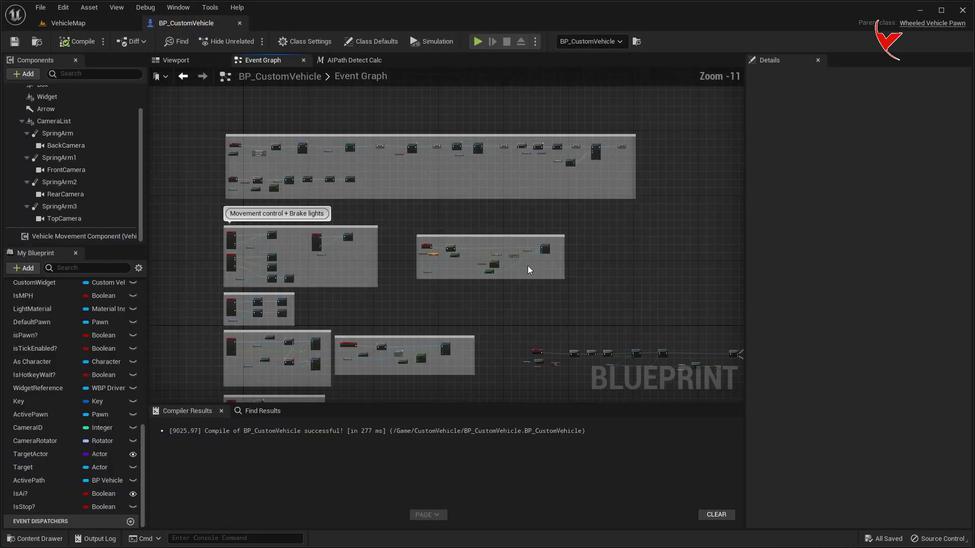
{"action": "scroll", "coordinate": [488, 261], "scroll_direction": "up", "scroll_amount": 2}
{"action": "scroll", "coordinate": [549, 249], "scroll_direction": "up", "scroll_amount": 2}
{"action": "scroll", "coordinate": [422, 261], "scroll_direction": "up", "scroll_amount": 2}
{"action": "right_click_drag", "start_coordinate": [422, 260], "coordinate": [599, 302]}
{"action": "scroll", "coordinate": [533, 314], "scroll_direction": "up", "scroll_amount": 1}
{"action": "left_click", "coordinate": [543, 308]}
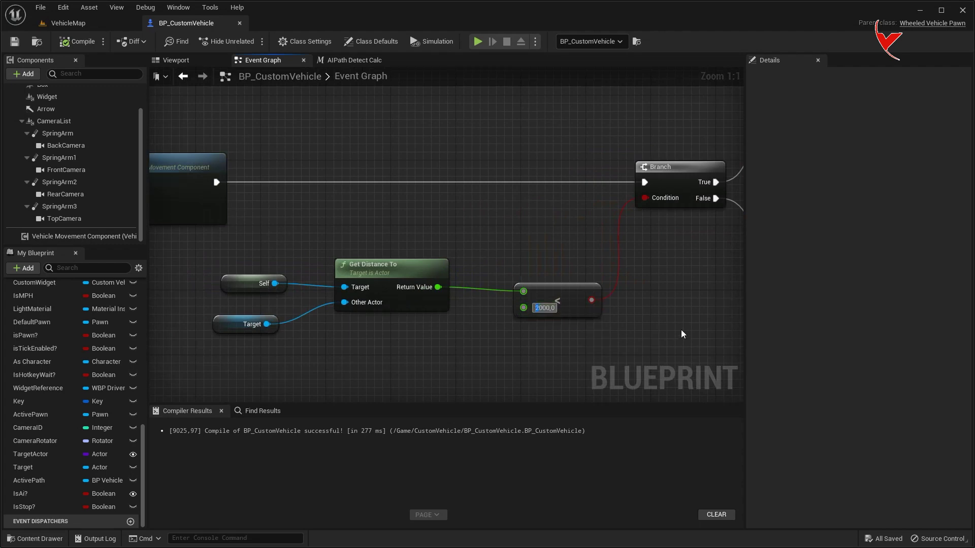
{"action": "left_click", "coordinate": [76, 41]}
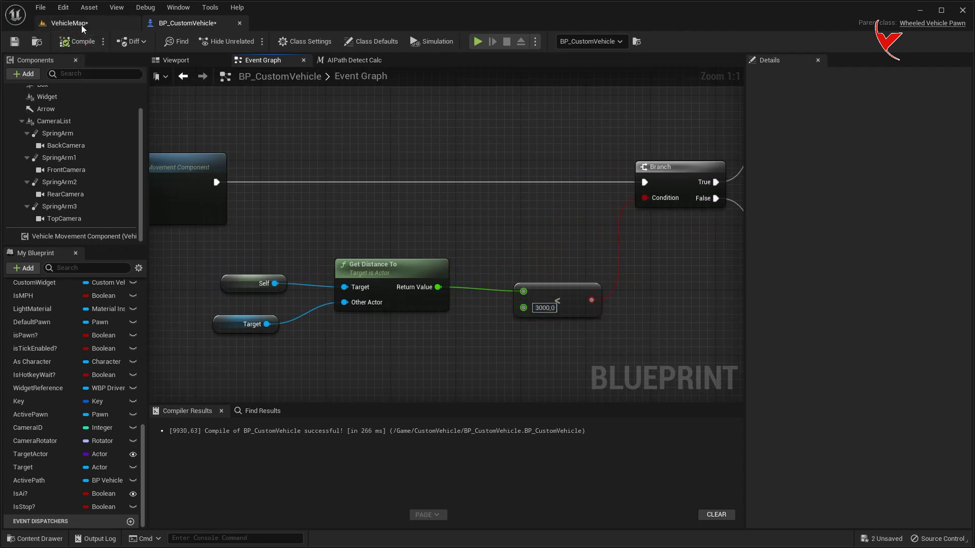
{"action": "left_click", "coordinate": [81, 24]}
{"action": "left_click", "coordinate": [227, 41]}
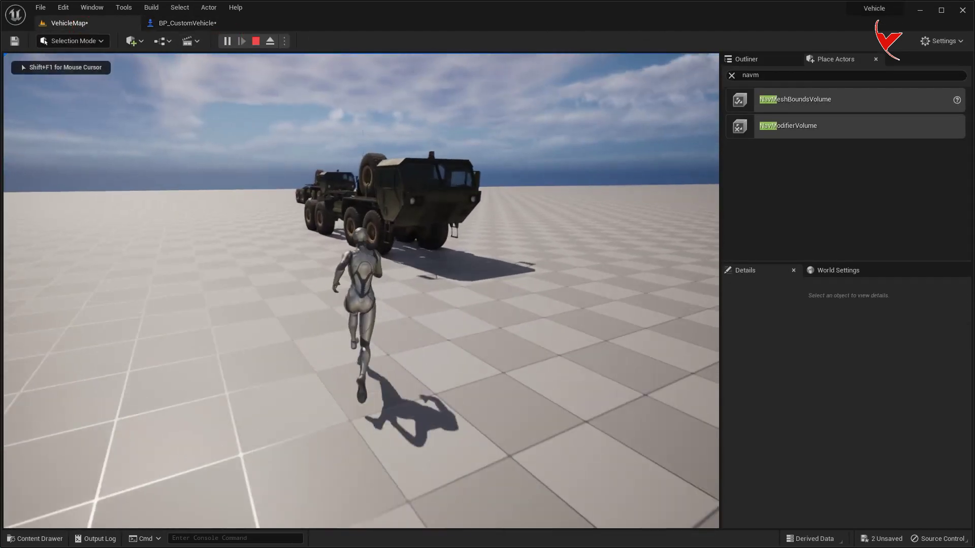
Board the truck, drive forward, turn, reverse and brake while watching the AI truck's distance
{"action": "key", "text": "e"}
{"action": "key", "text": "w"}
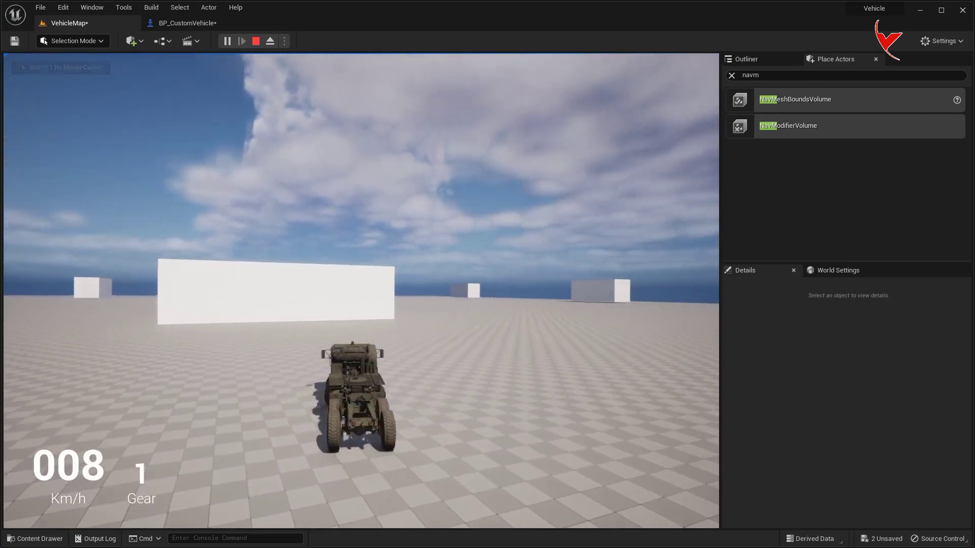
{"action": "key", "text": "d"}
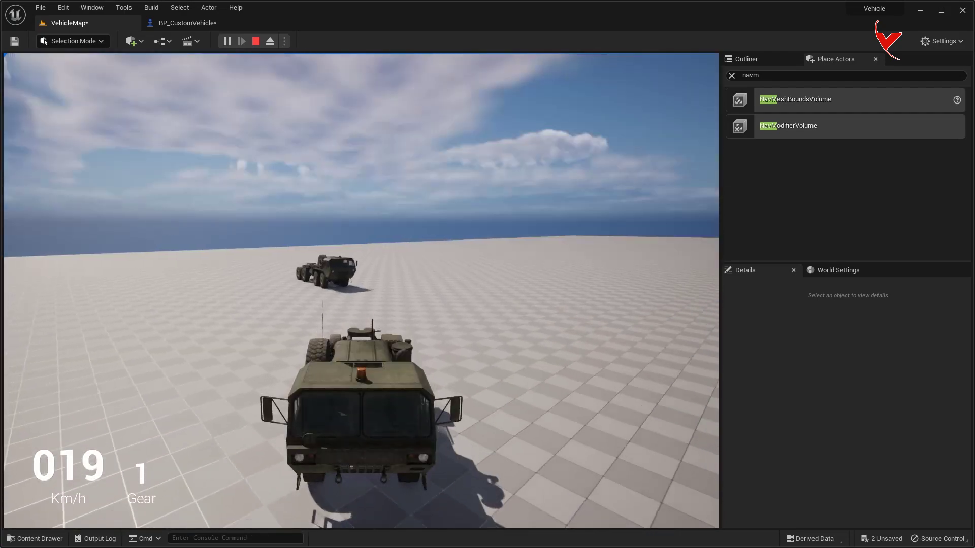
{"action": "key", "text": "d"}
{"action": "key", "text": "s"}
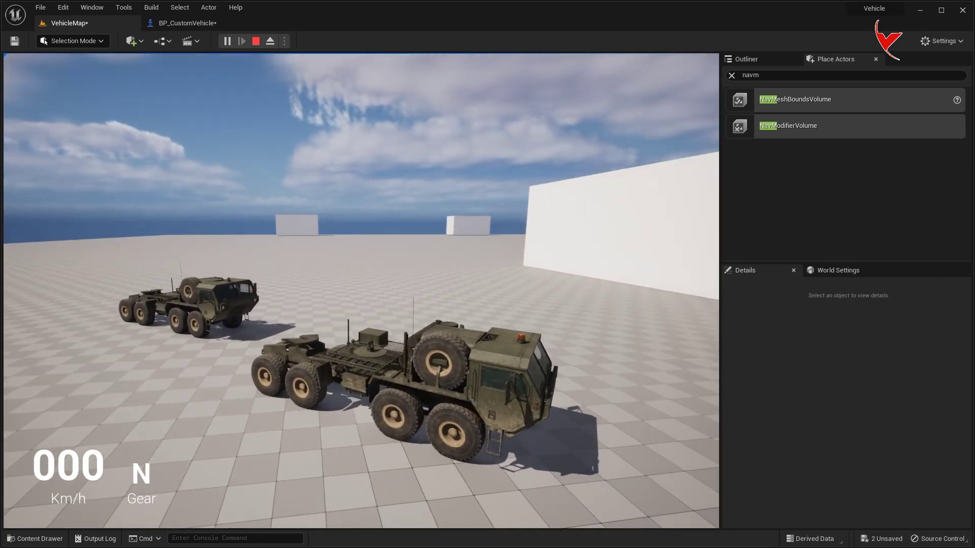
{"action": "key", "text": "w"}
{"action": "key", "text": "s"}
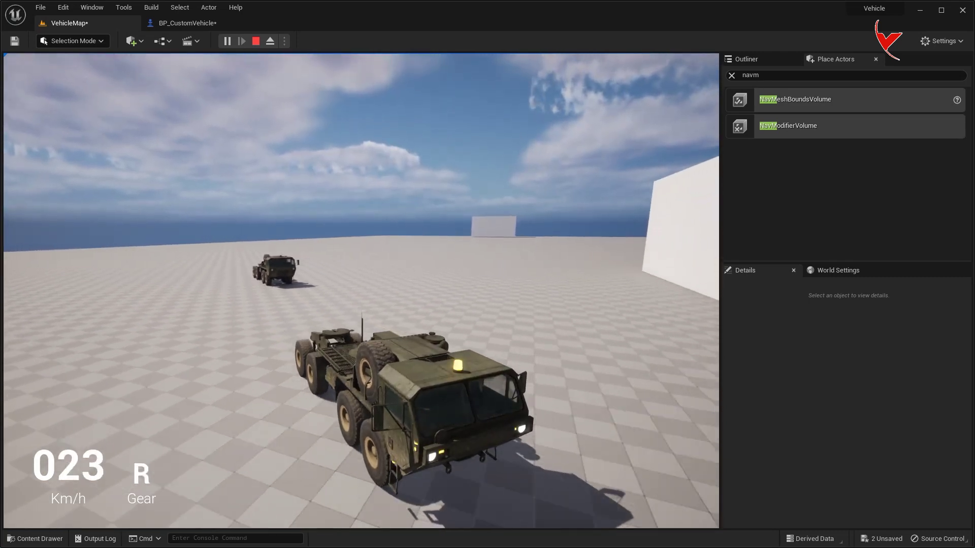